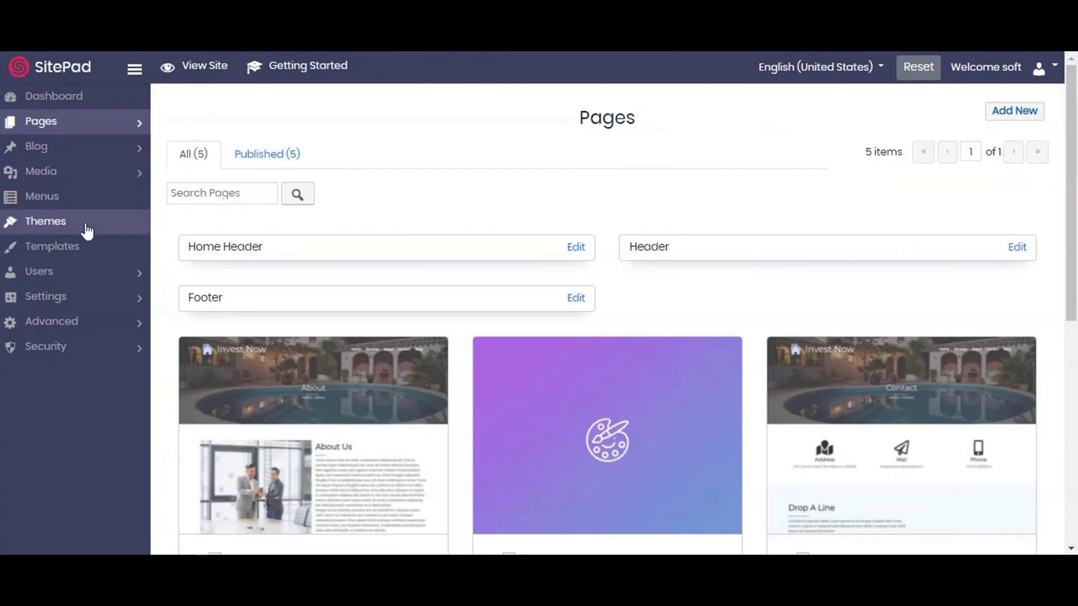
# Expand the Settings sections in the sidebar and scroll down the Pages list.
pyautogui.click(55, 298)
pyautogui.scroll(-3, 56, 361)
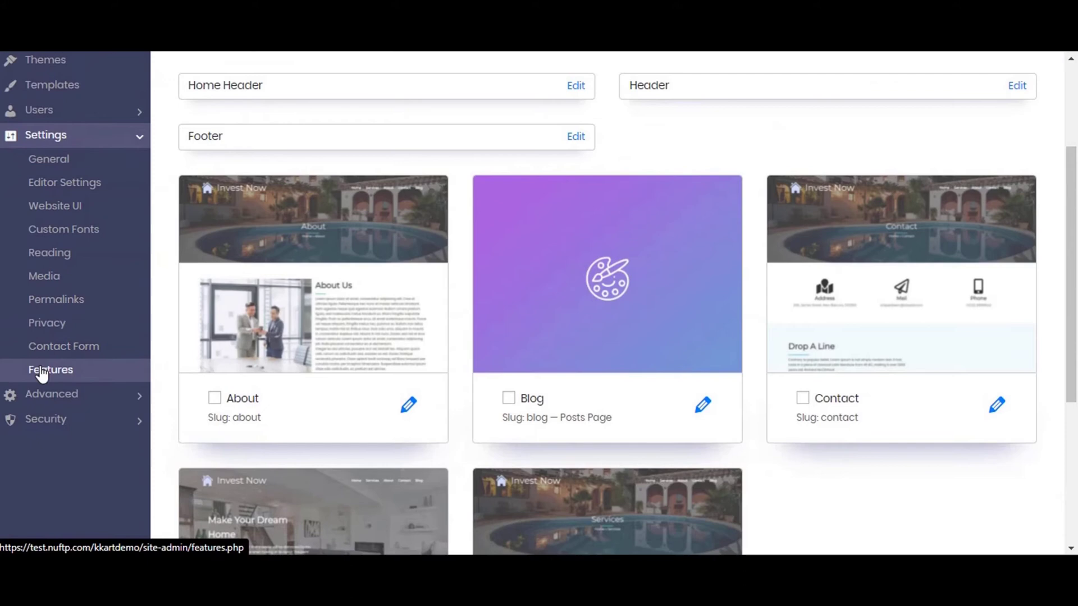
# Tick Enable Kkart E-Commerce under Settings > Features, save, and collapse the Settings list.
pyautogui.click(41, 373)
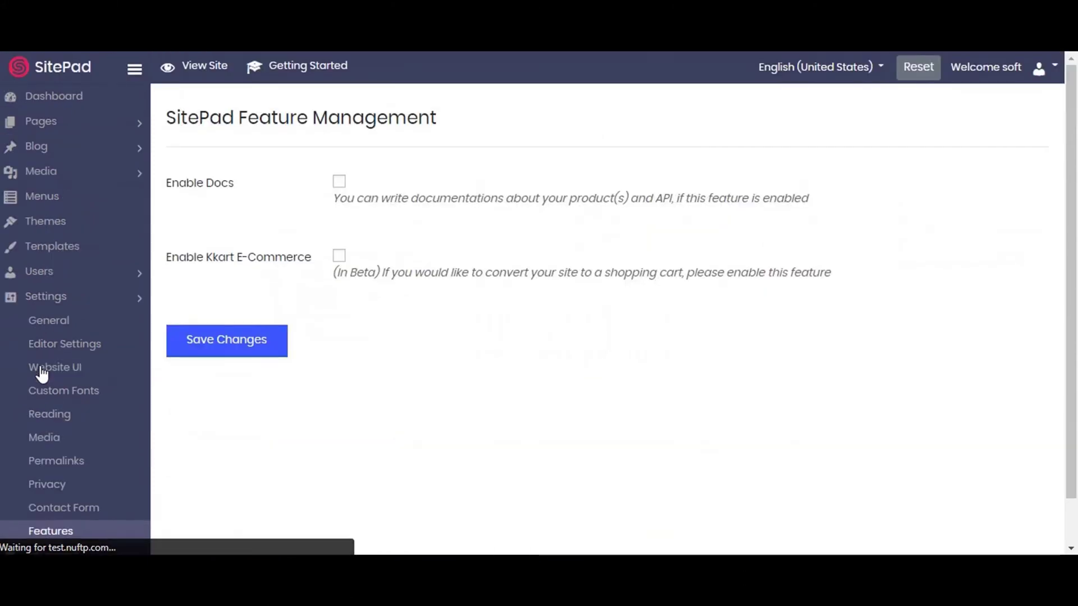
pyautogui.click(339, 257)
pyautogui.click(243, 351)
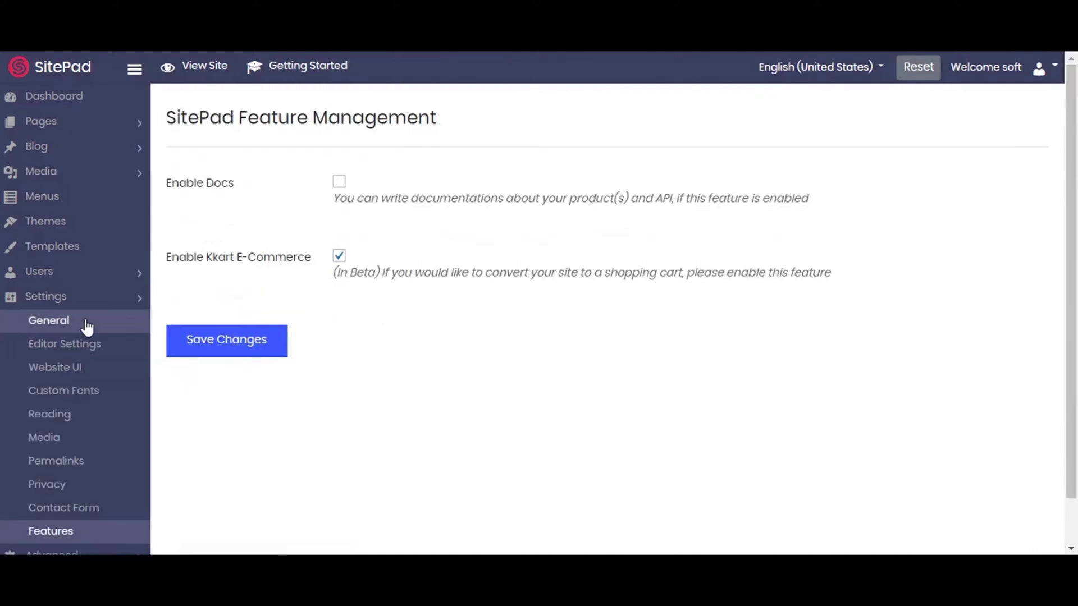
pyautogui.click(113, 312)
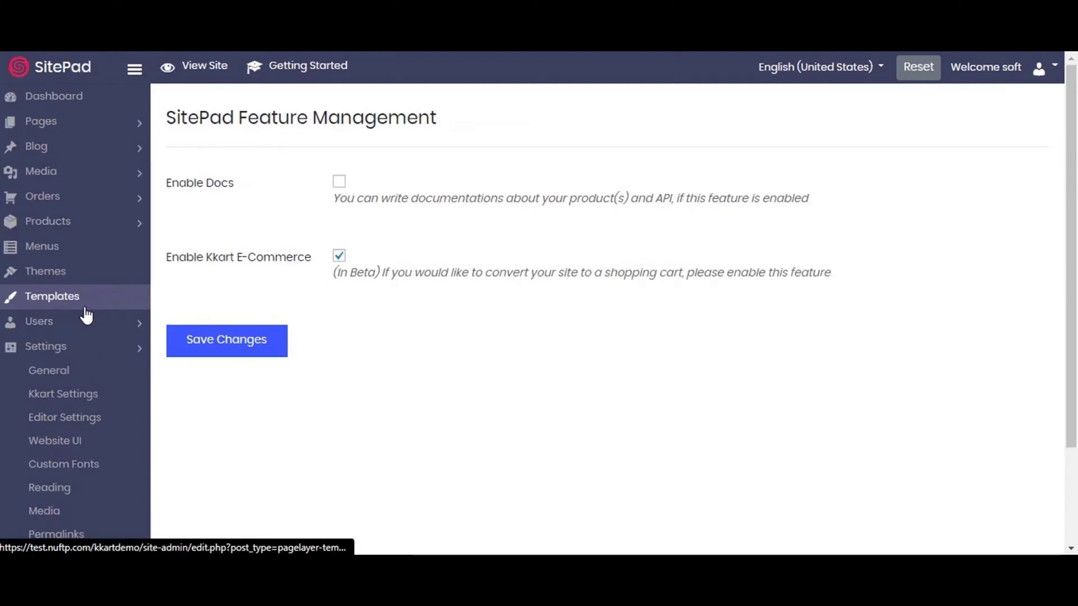
pyautogui.click(61, 352)
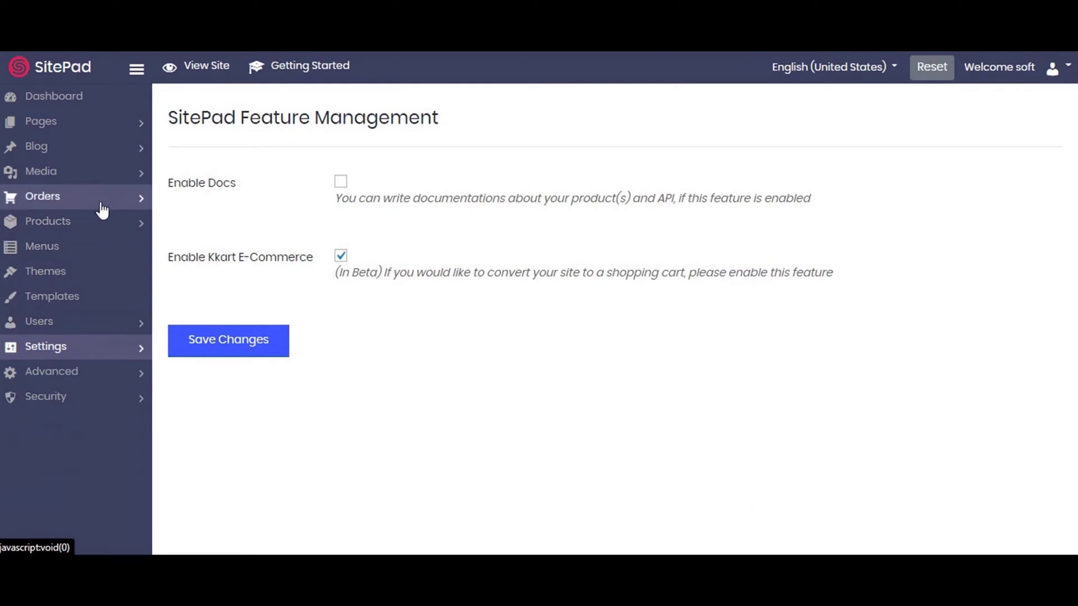
# In Kkart Settings, fill in the store's street address and city from saved values.
pyautogui.click(56, 351)
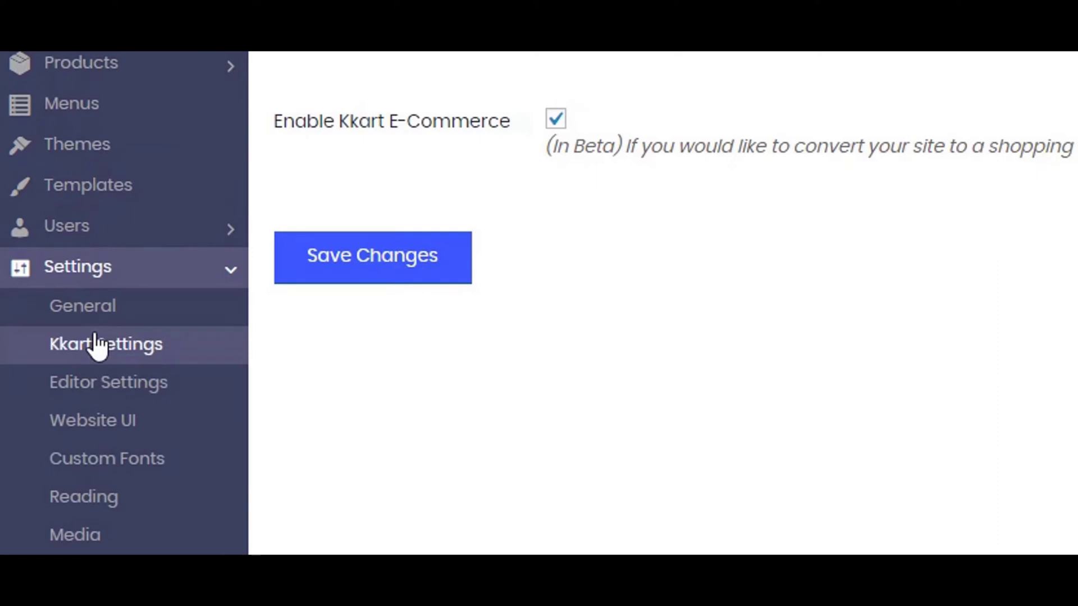
pyautogui.click(97, 344)
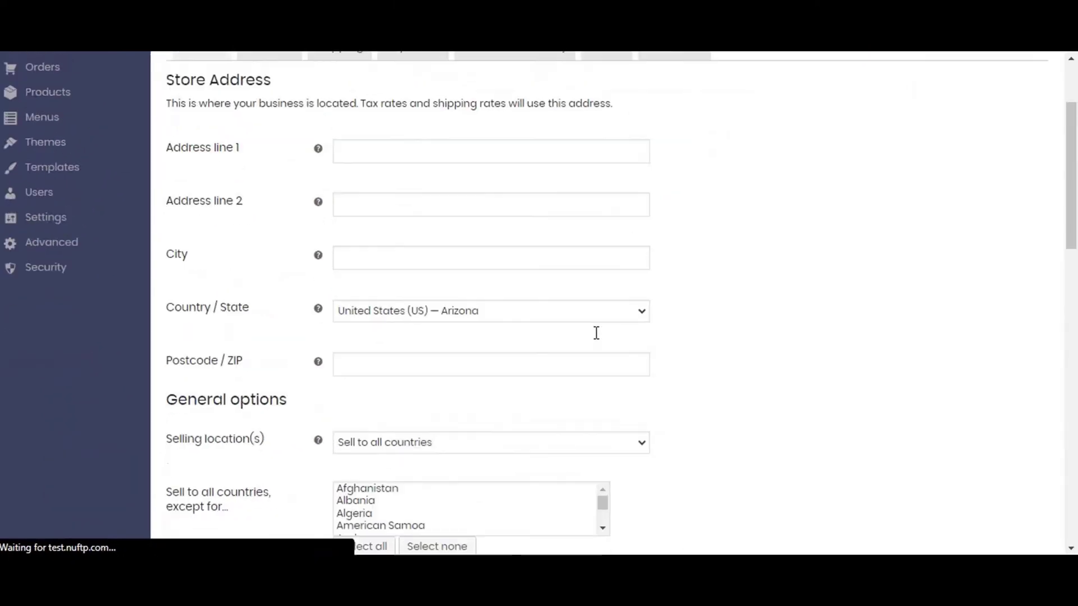
pyautogui.click(388, 292)
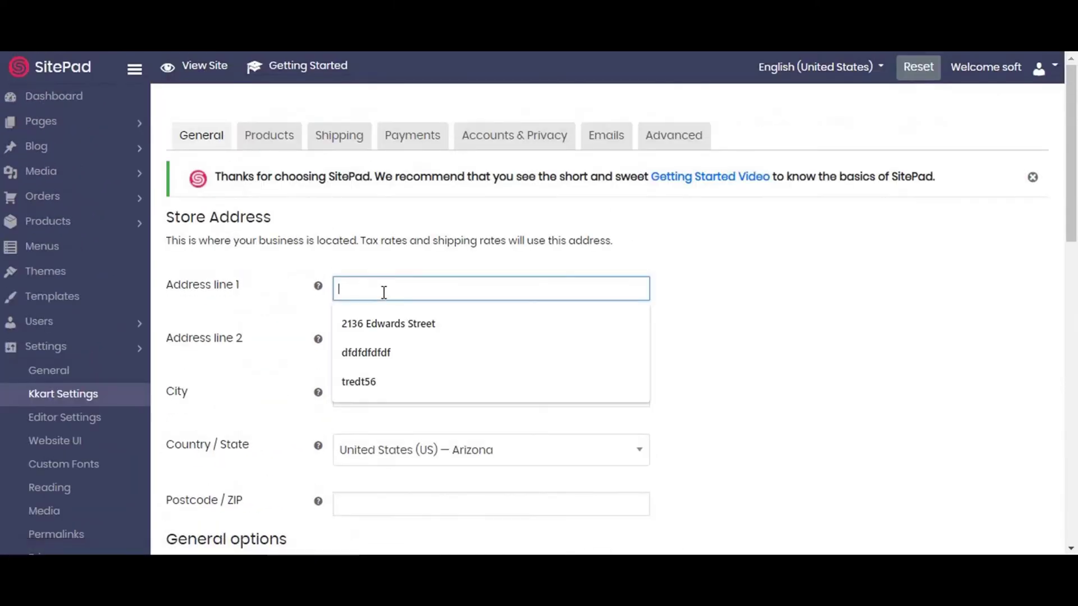
pyautogui.click(378, 327)
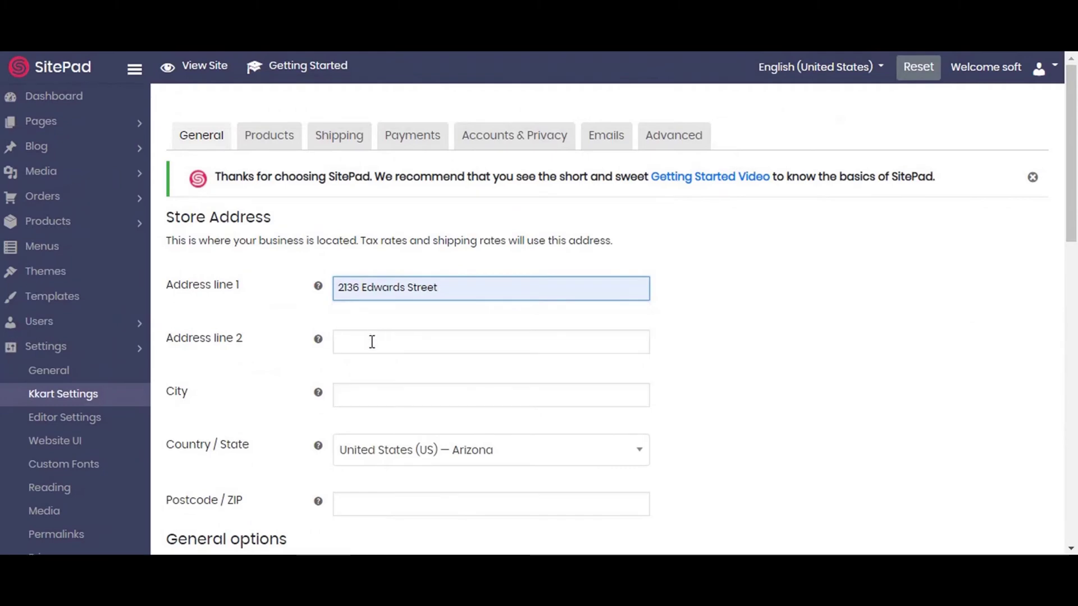
pyautogui.scroll(-3, 371, 342)
pyautogui.click(377, 227)
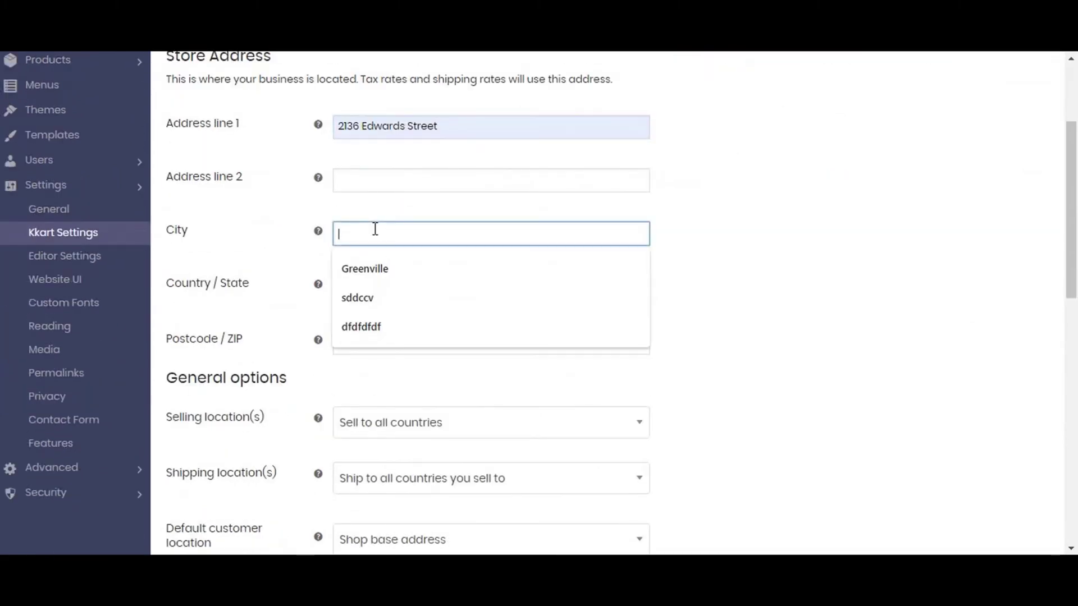
pyautogui.click(373, 265)
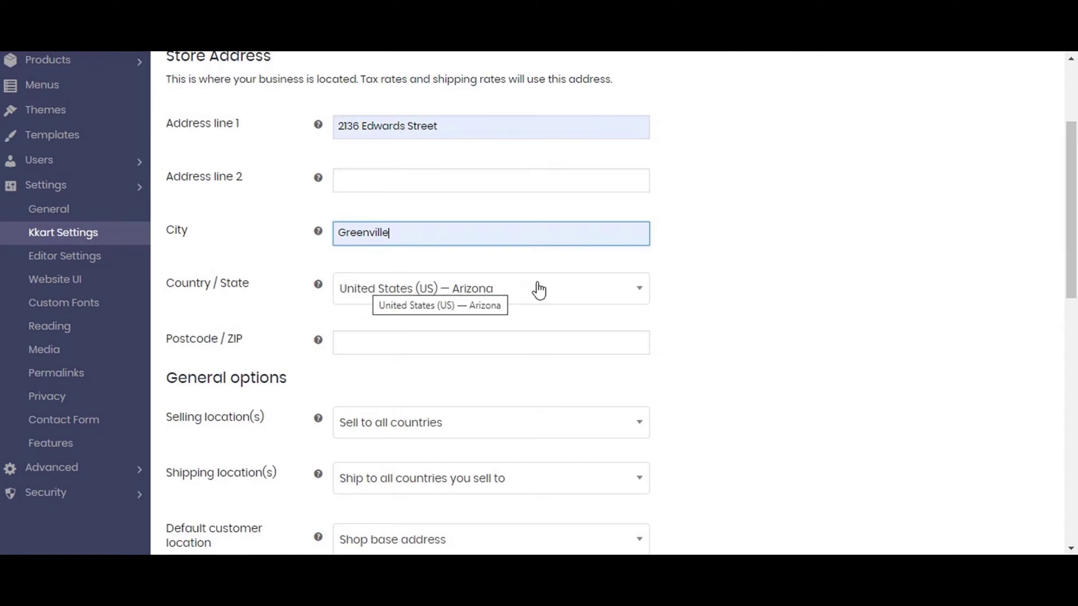
# Set the store's state to California and fill in the saved postcode.
pyautogui.scroll(-3, 539, 290)
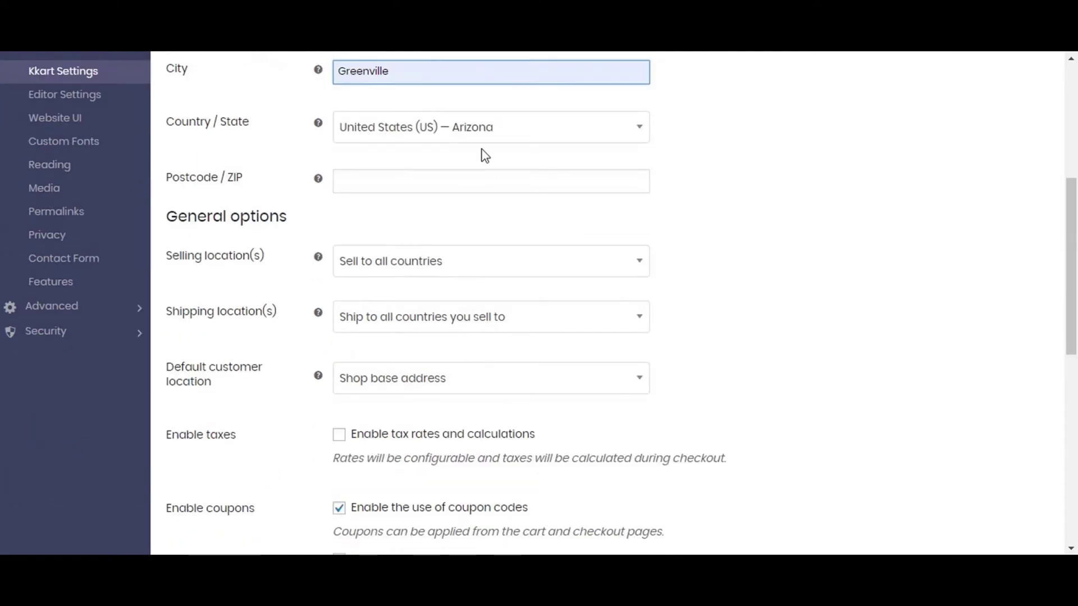
pyautogui.click(525, 134)
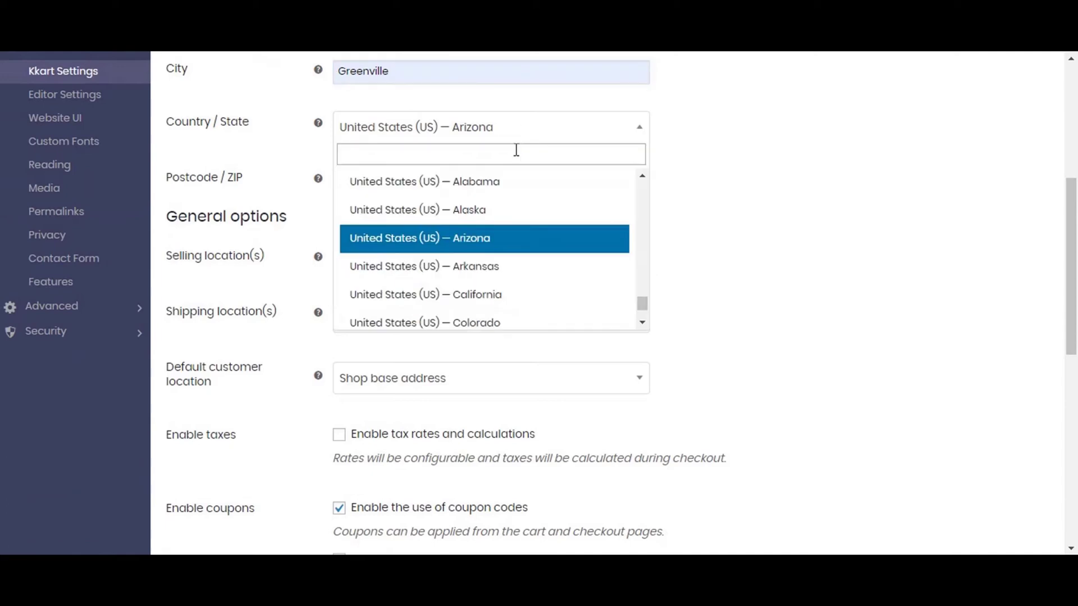
pyautogui.click(447, 297)
pyautogui.click(407, 185)
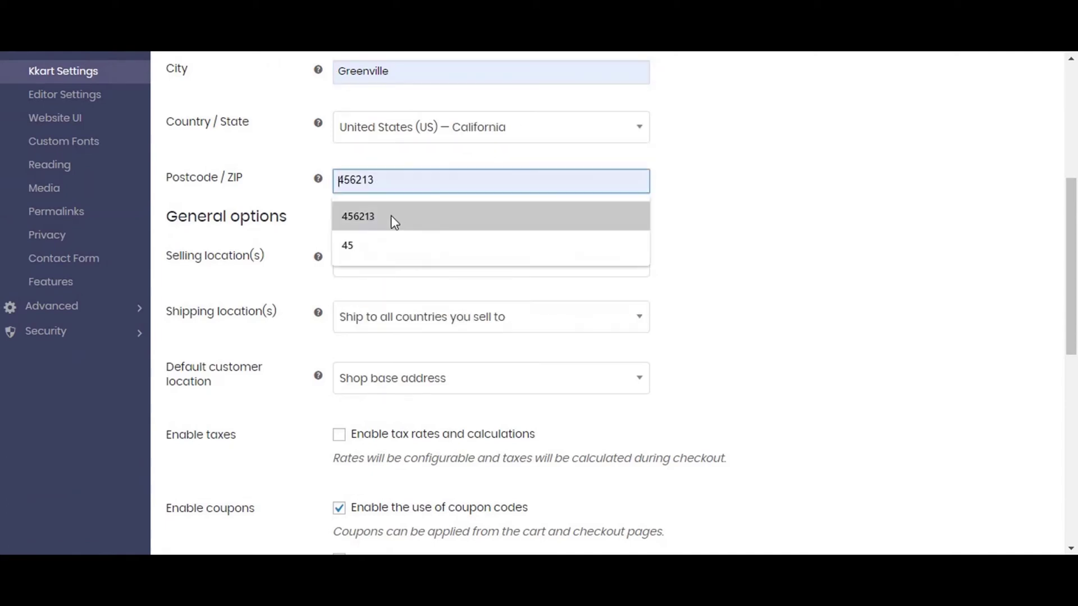
pyautogui.click(390, 215)
pyautogui.scroll(5, 406, 230)
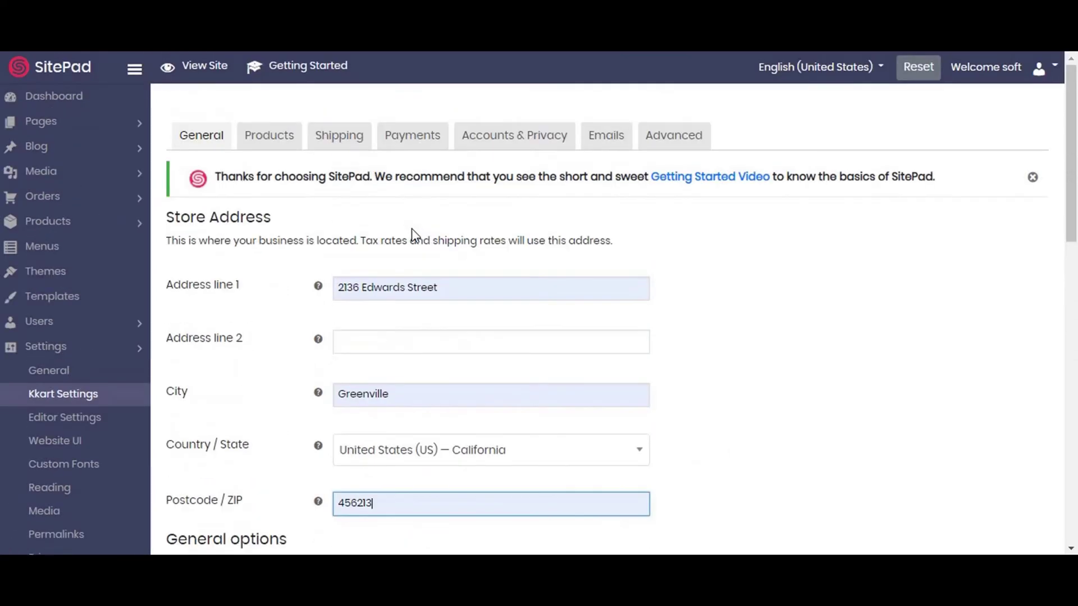
pyautogui.scroll(-5, 413, 232)
# Sell and ship to all countries, with no default customer location.
pyautogui.click(409, 264)
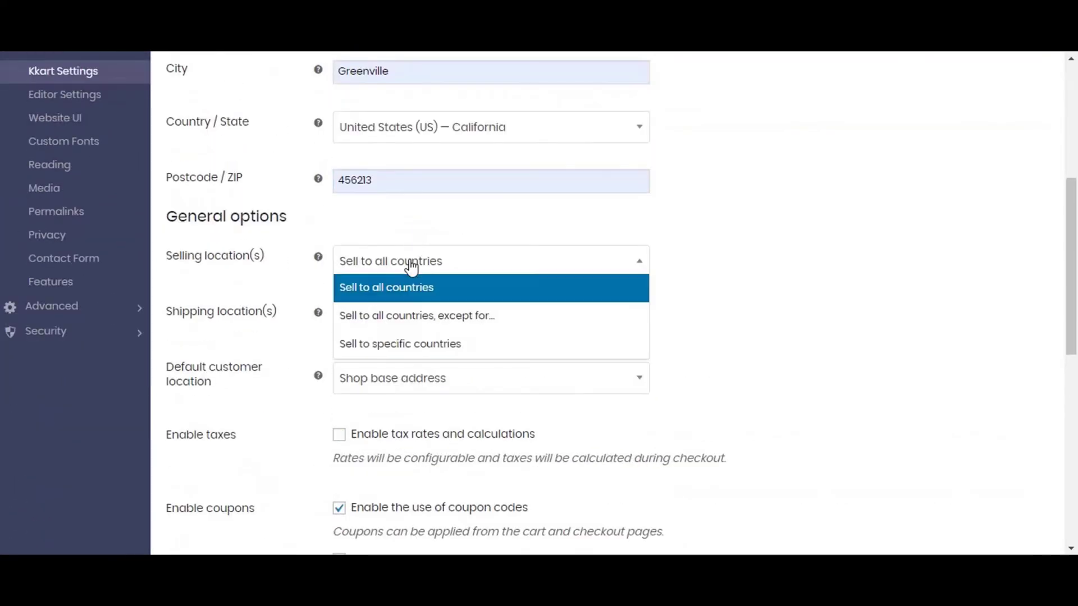
pyautogui.click(404, 289)
pyautogui.click(403, 316)
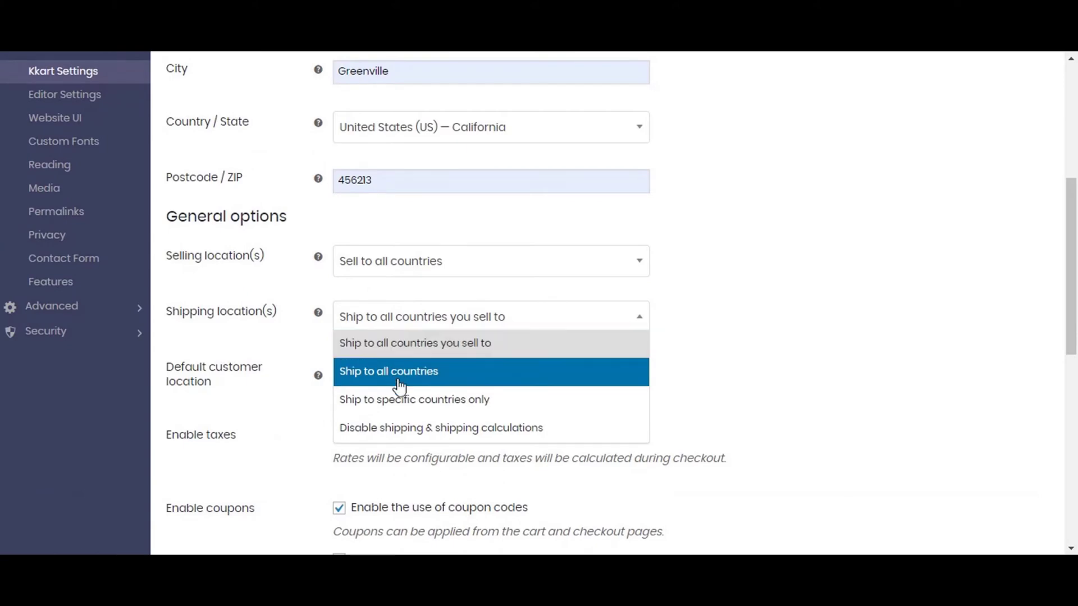
pyautogui.click(386, 354)
pyautogui.scroll(-3, 390, 337)
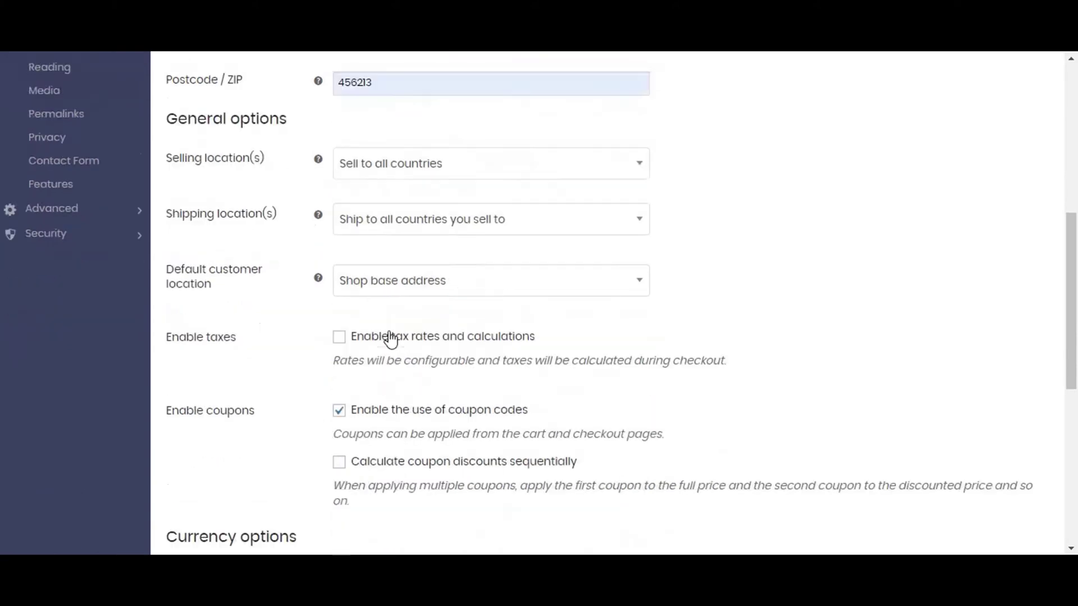
pyautogui.click(385, 217)
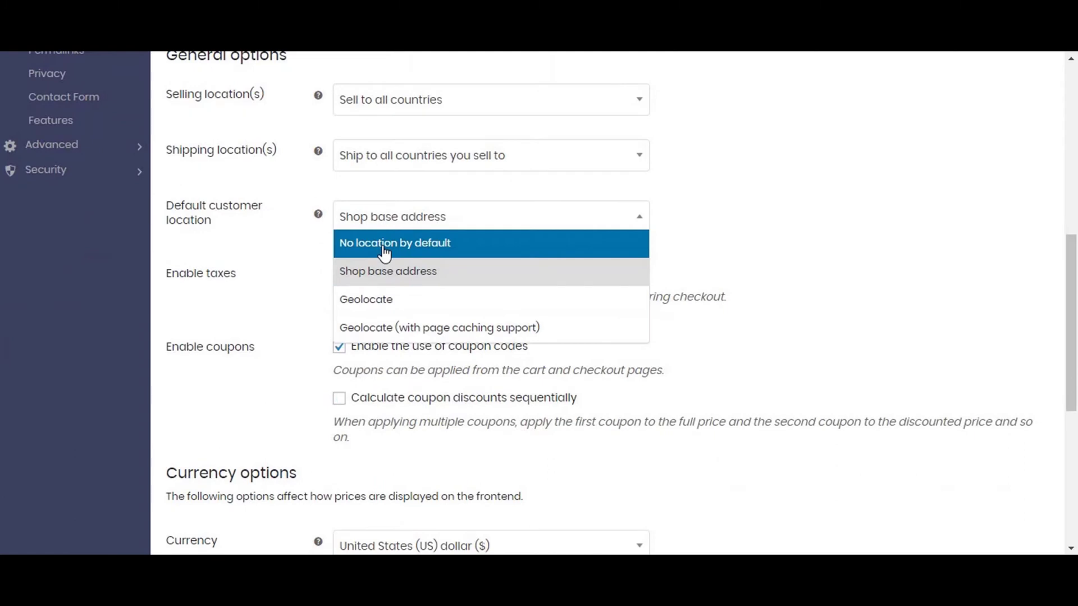
pyautogui.click(384, 254)
# Enable tax calculations, keep US dollar as currency, and save the general settings.
pyautogui.scroll(-3, 396, 267)
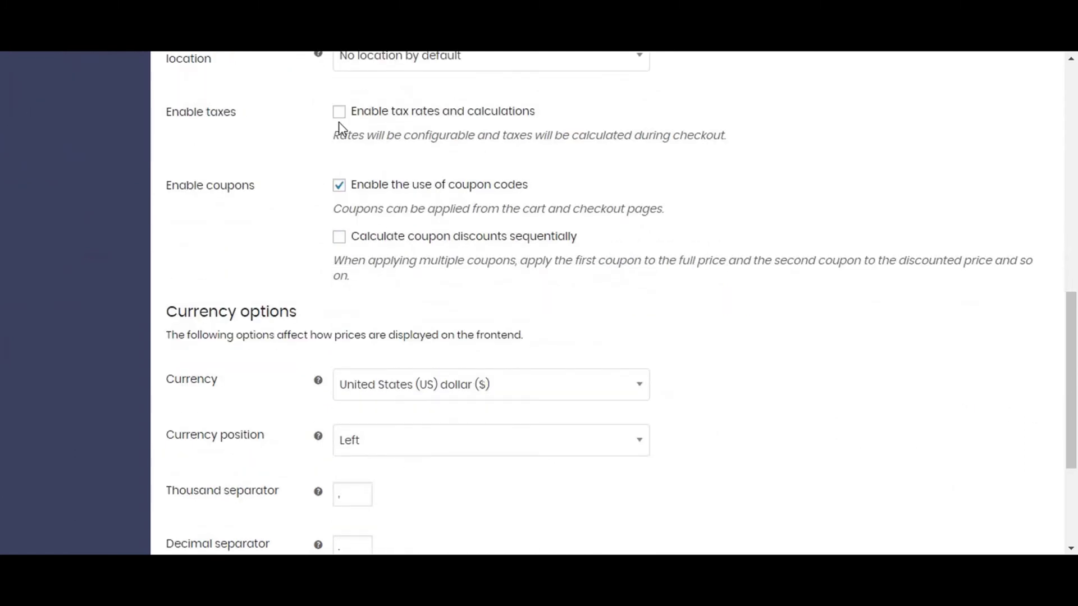
pyautogui.click(339, 114)
pyautogui.scroll(-3, 458, 287)
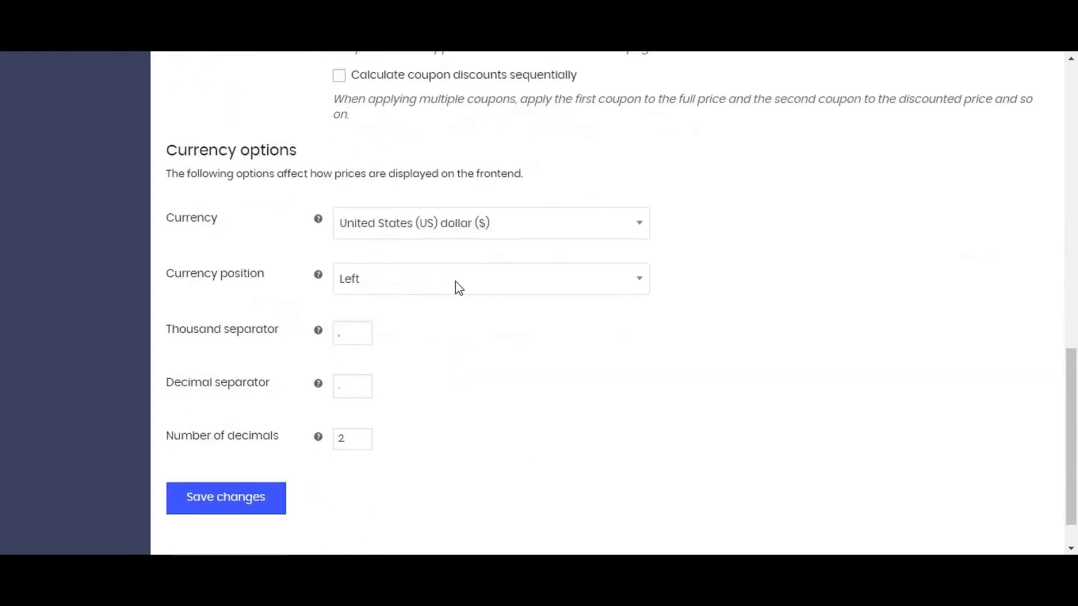
pyautogui.click(458, 224)
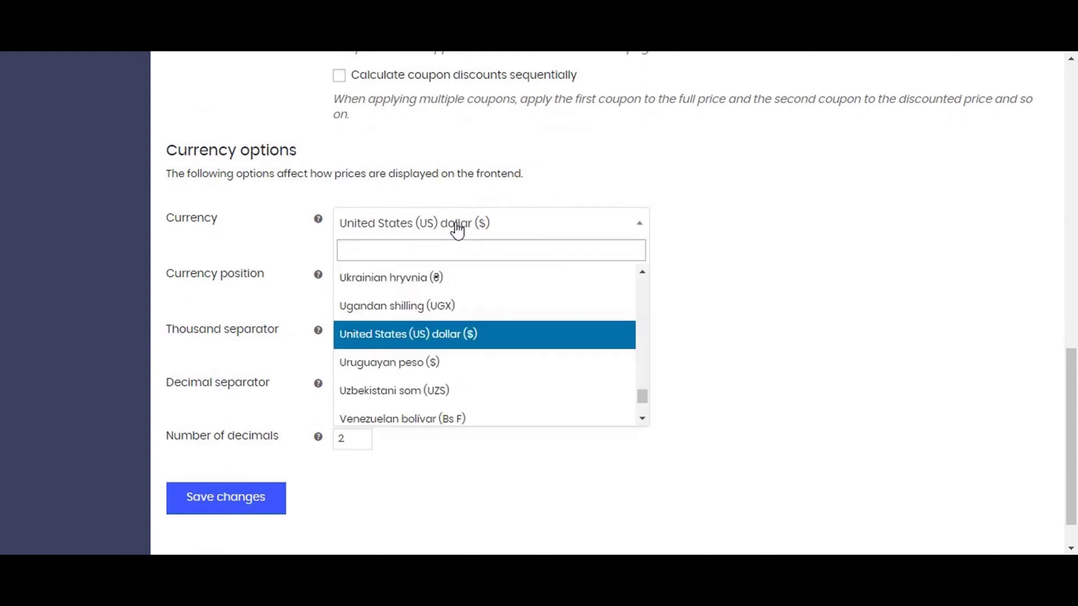
pyautogui.click(458, 227)
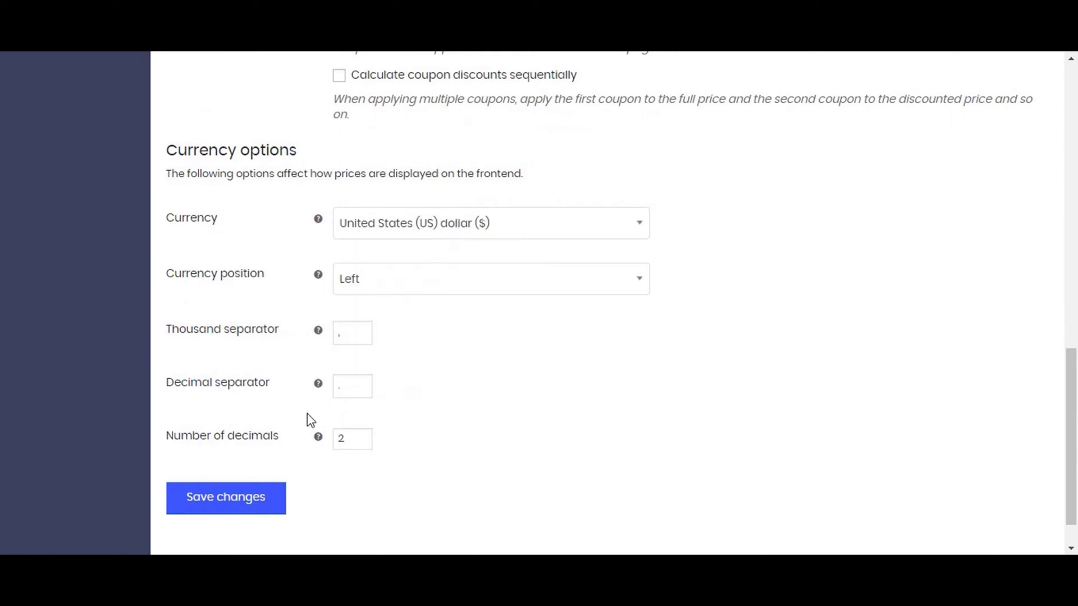
pyautogui.click(241, 500)
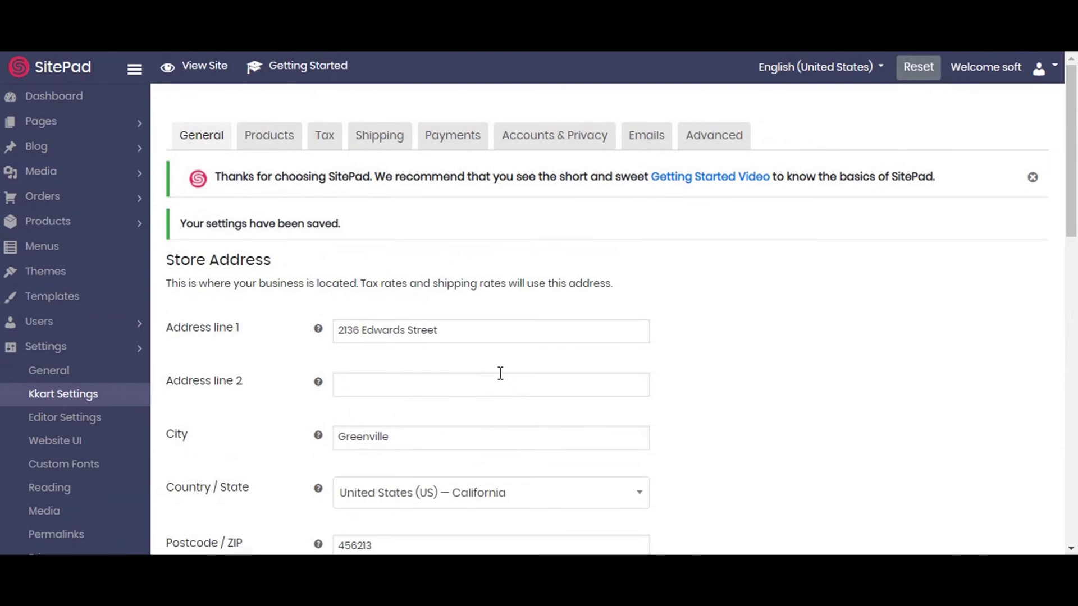
# Review the Kkart general product settings, keeping Shop as the shop page.
pyautogui.click(261, 146)
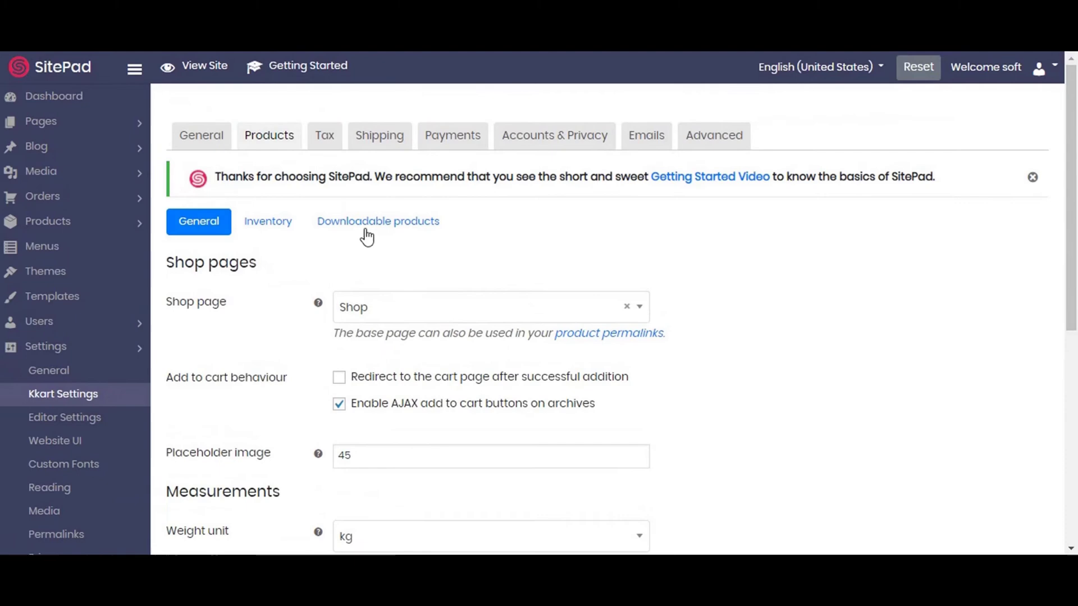
pyautogui.scroll(-3, 524, 325)
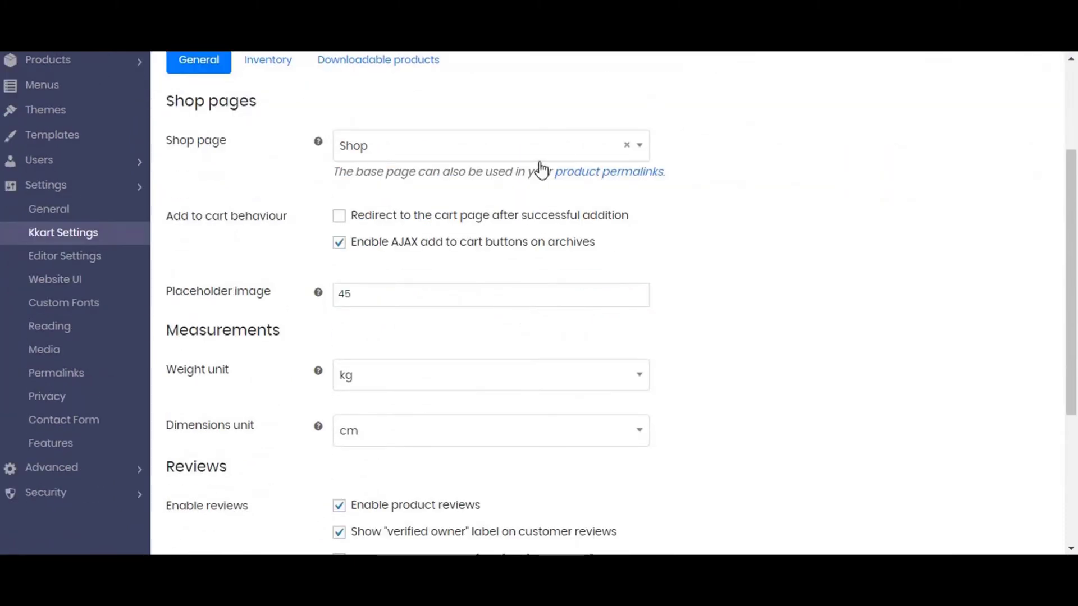
pyautogui.click(644, 150)
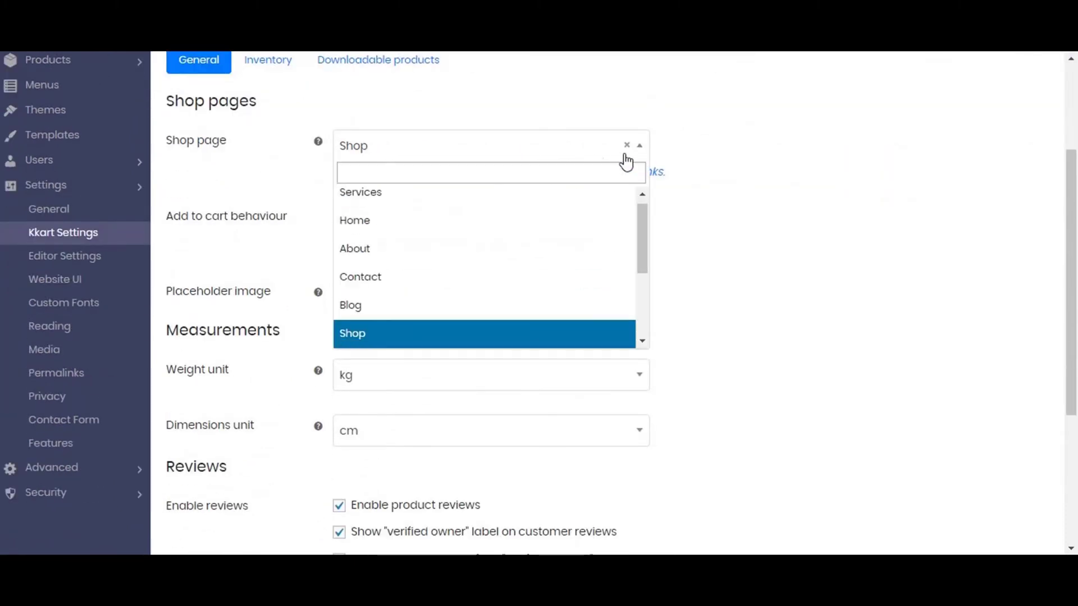
pyautogui.click(495, 337)
pyautogui.scroll(-3, 433, 258)
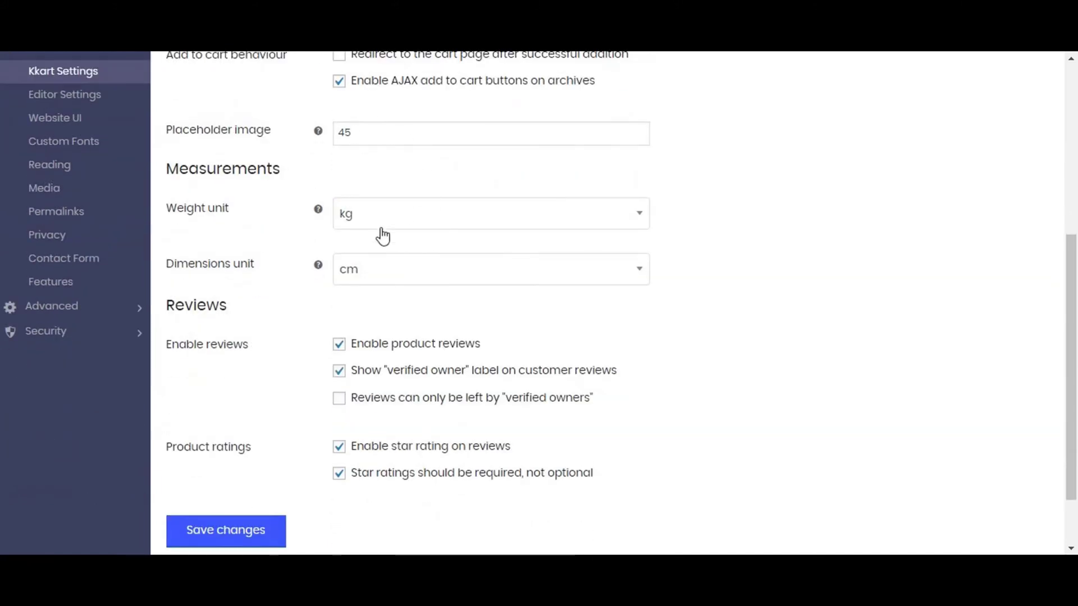
pyautogui.scroll(-1, 380, 245)
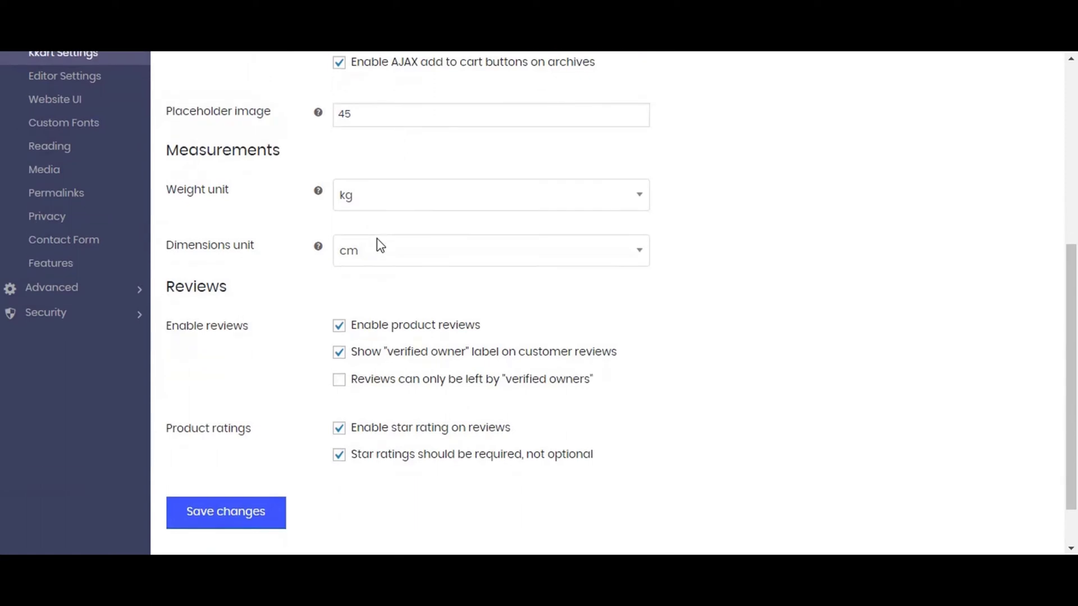
pyautogui.scroll(-1, 379, 244)
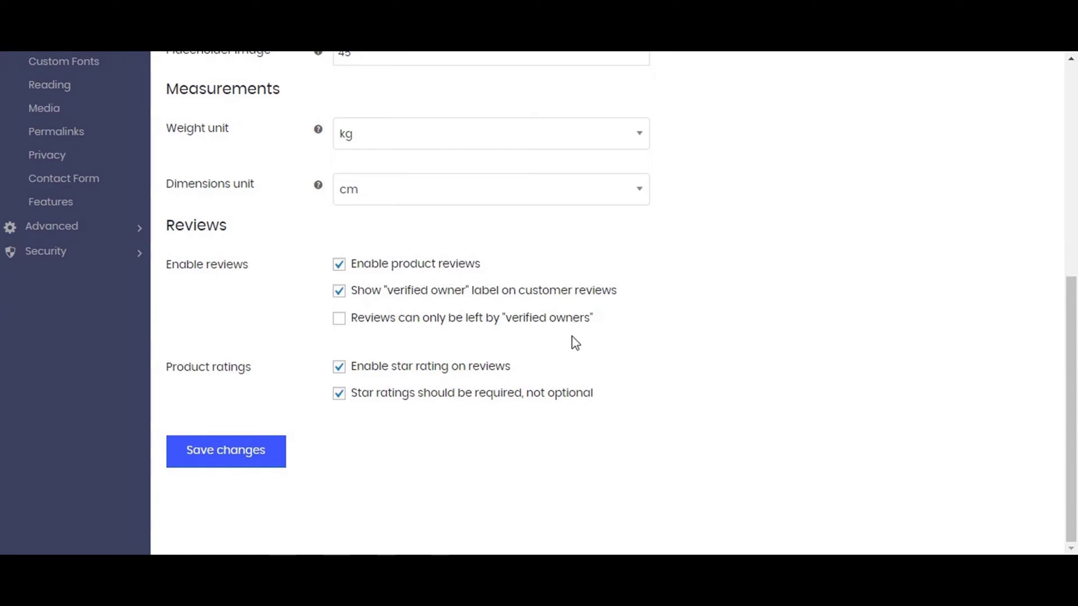
pyautogui.scroll(8, 573, 337)
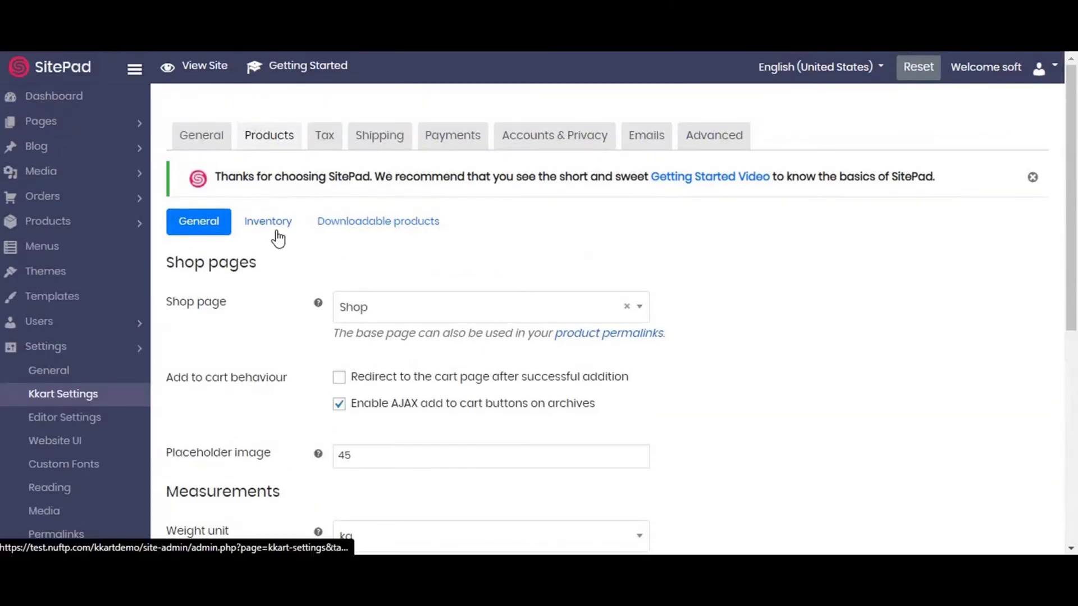
# Look over the Inventory options for stock management, notifications and thresholds.
pyautogui.click(277, 231)
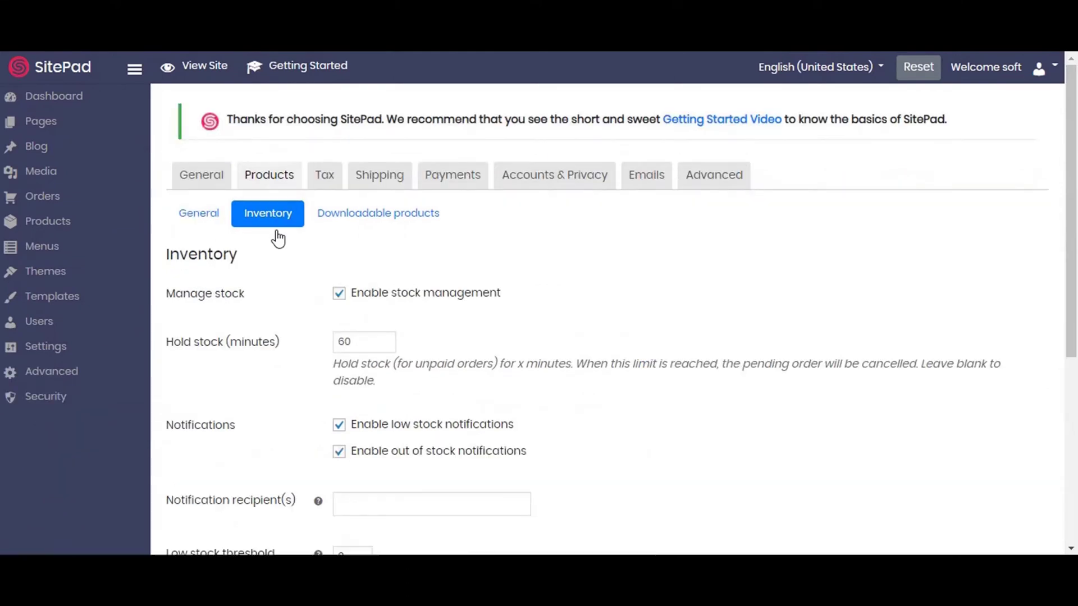
pyautogui.scroll(-3, 436, 291)
pyautogui.scroll(-3, 435, 291)
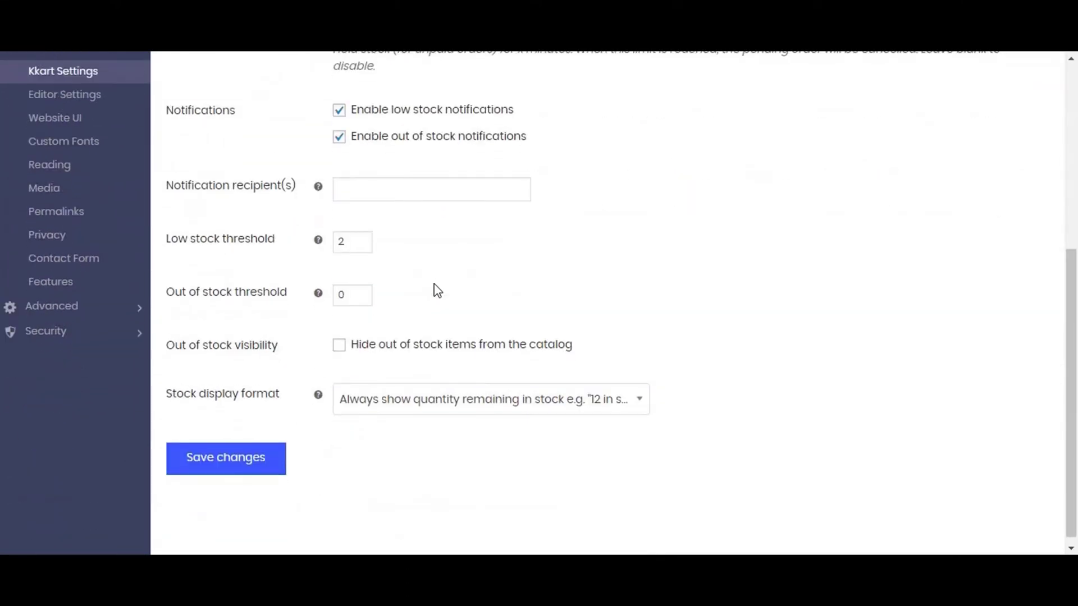
pyautogui.scroll(6, 437, 291)
# Check Downloadable products, then save the General product settings with Shop page, kg and cm.
pyautogui.click(403, 230)
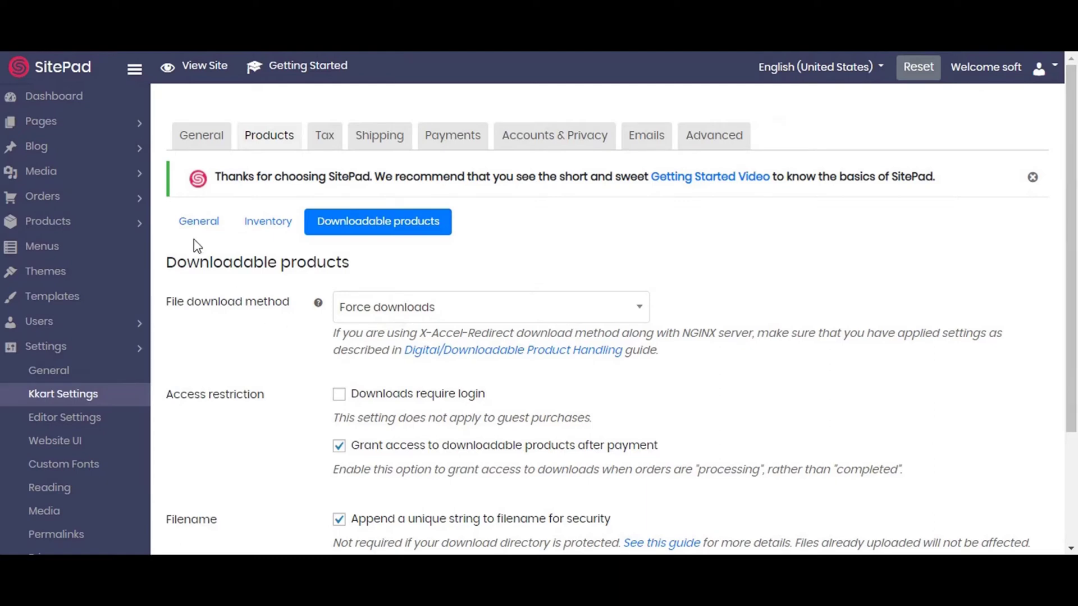
pyautogui.click(197, 222)
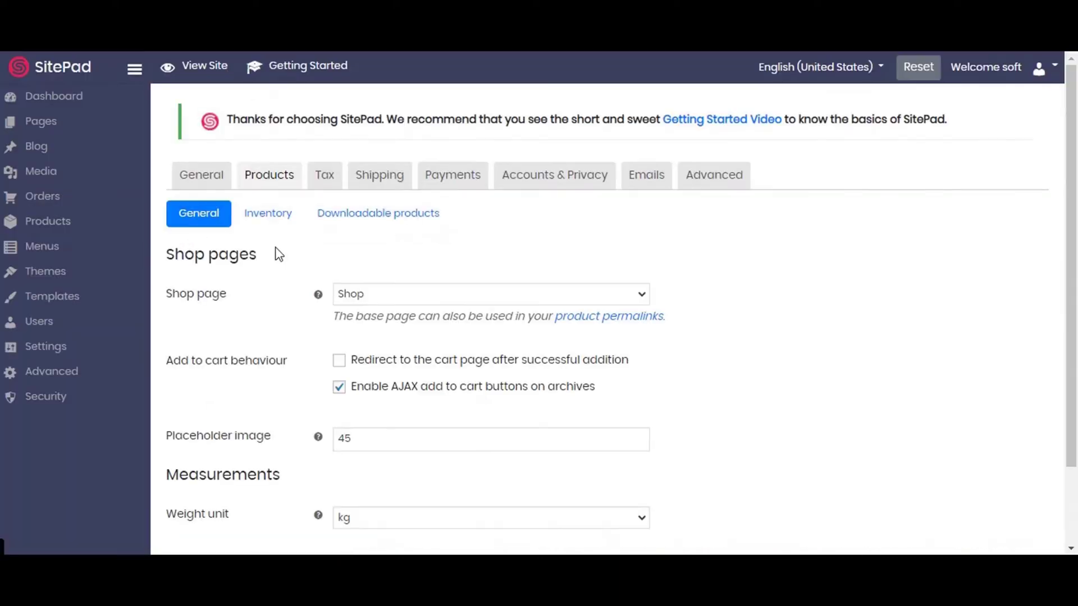
pyautogui.scroll(-7, 550, 338)
pyautogui.click(225, 464)
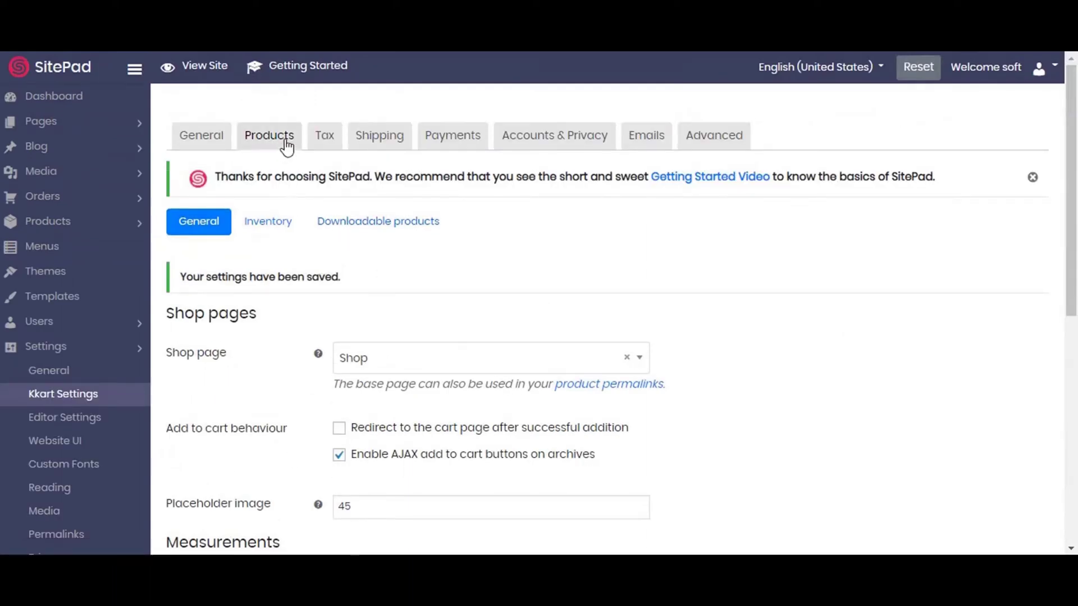
# Save the Kkart tax options with prices exclusive of tax, based on shipping address.
pyautogui.click(323, 142)
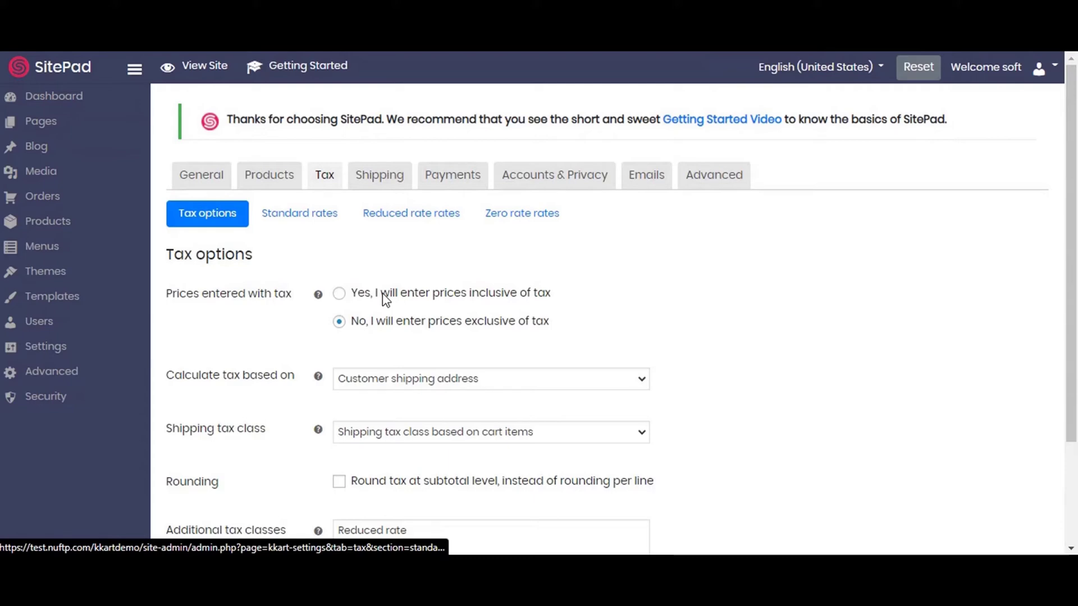
pyautogui.scroll(-3, 427, 305)
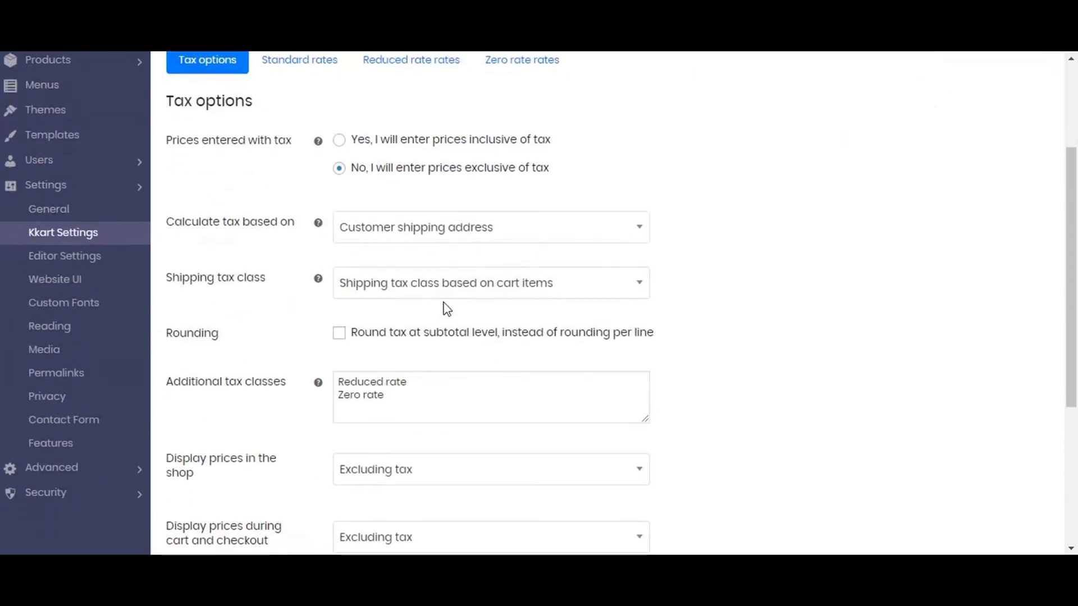
pyautogui.scroll(-3, 446, 309)
pyautogui.scroll(-2, 444, 309)
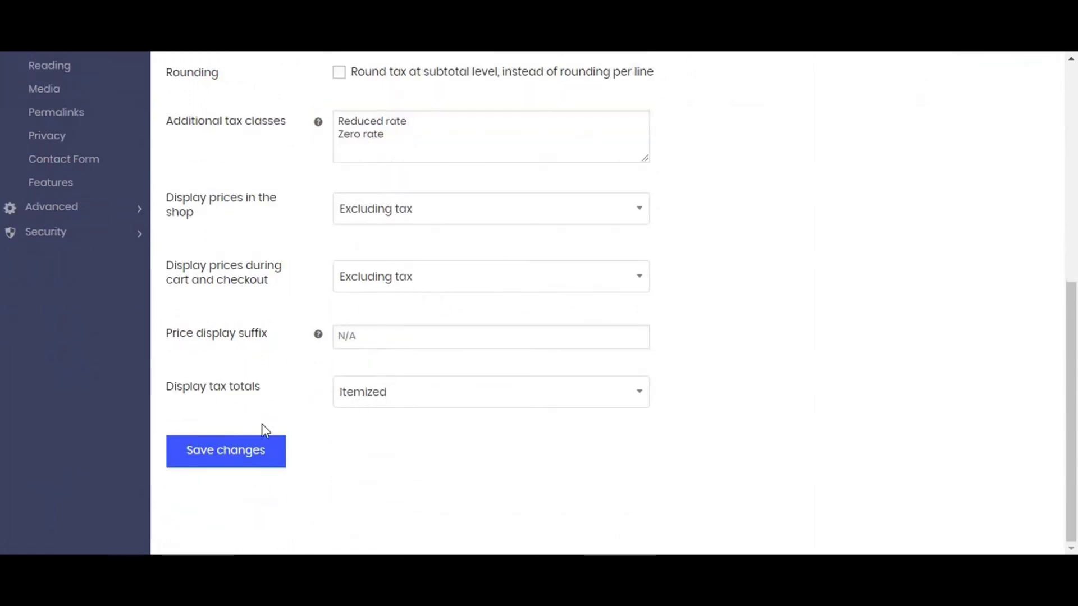
pyautogui.click(241, 450)
pyautogui.scroll(3, 477, 447)
pyautogui.scroll(5, 481, 448)
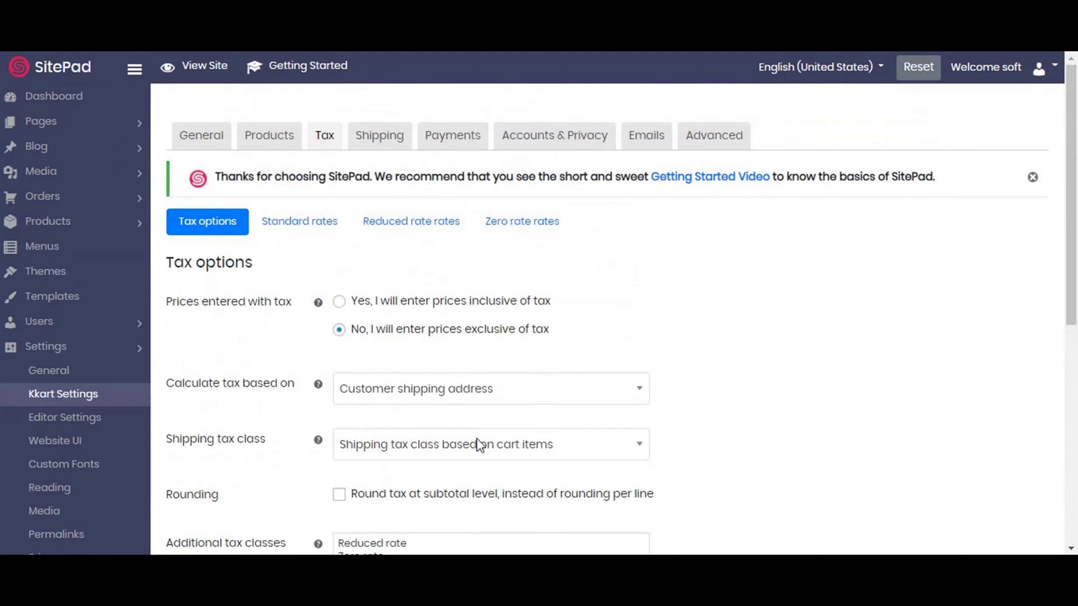
# Check the empty Standard, Reduced and Zero rate tables, then return to Tax options.
pyautogui.click(306, 222)
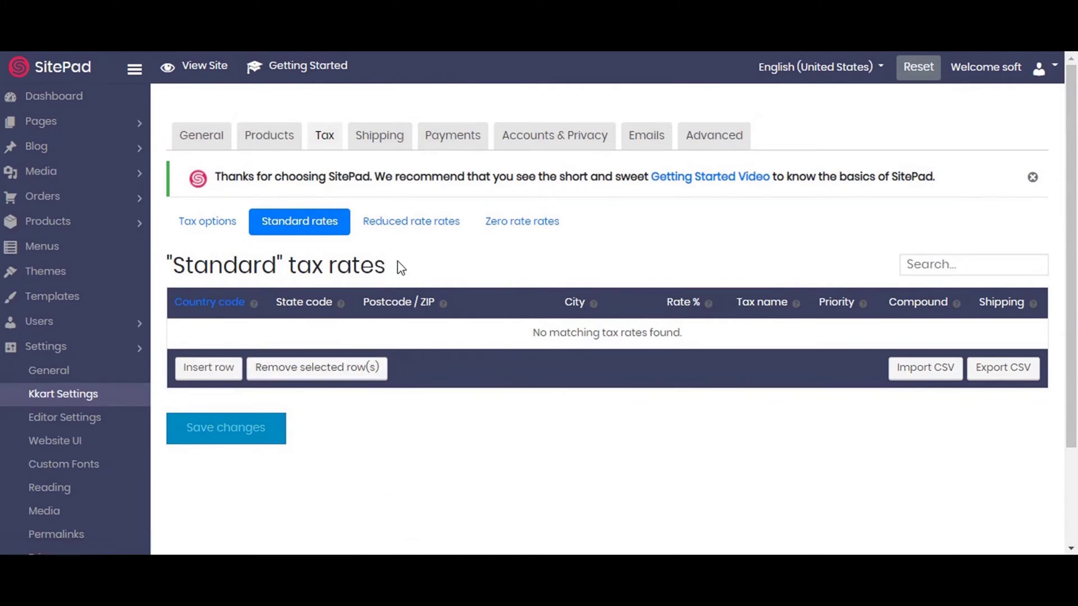
pyautogui.click(409, 232)
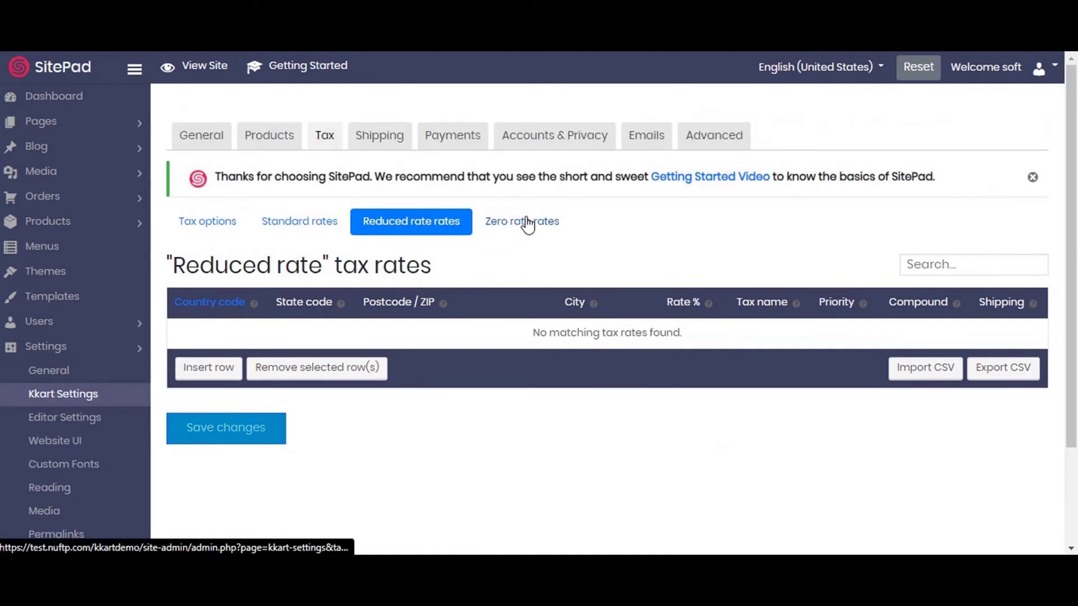
pyautogui.click(526, 222)
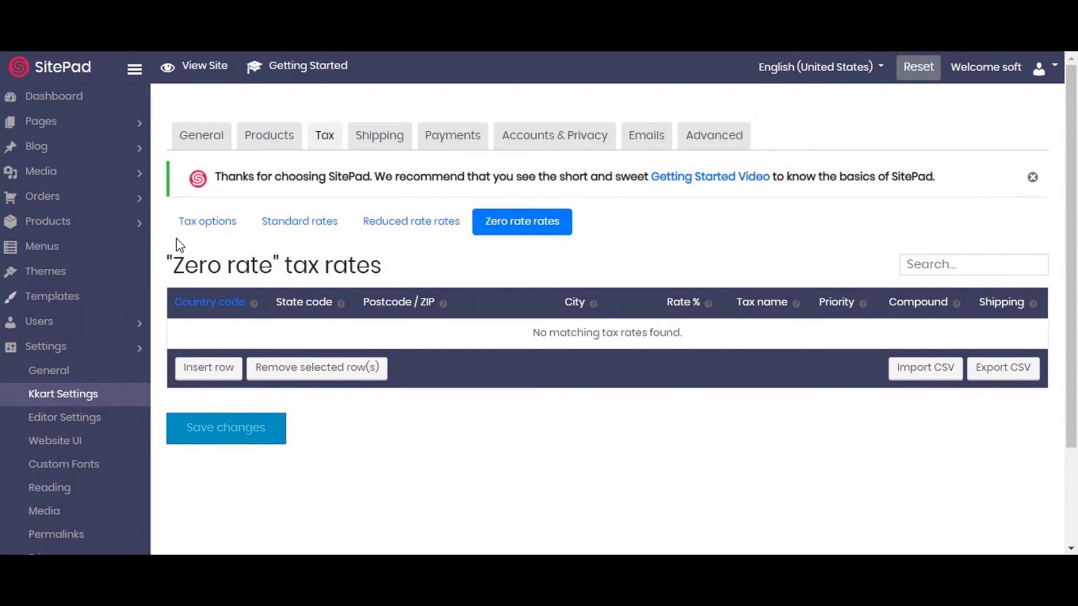
pyautogui.click(206, 225)
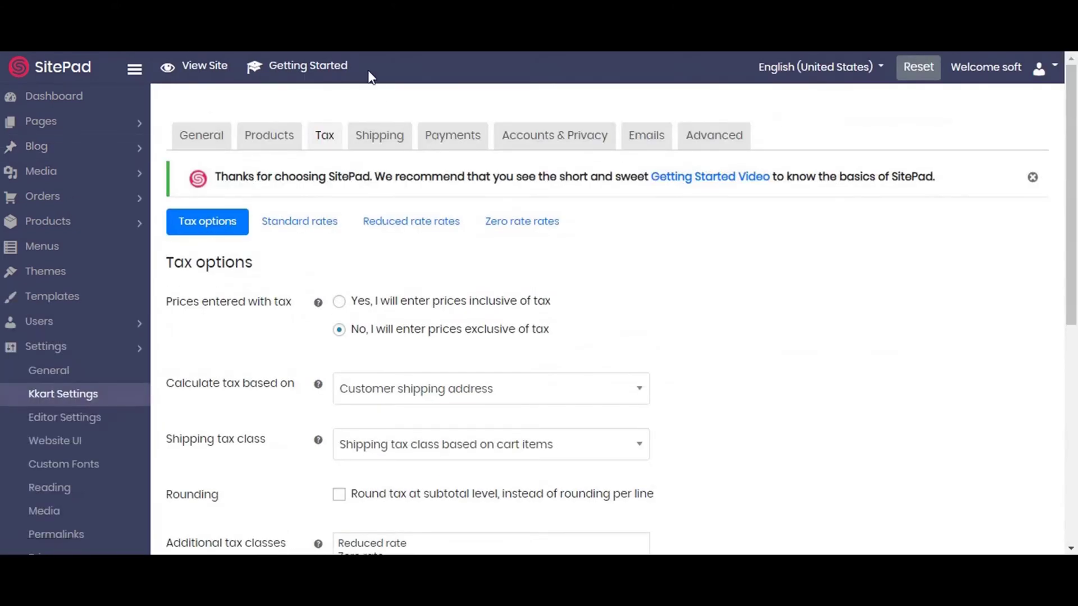
# Start a new shipping zone named 'International'.
pyautogui.click(363, 152)
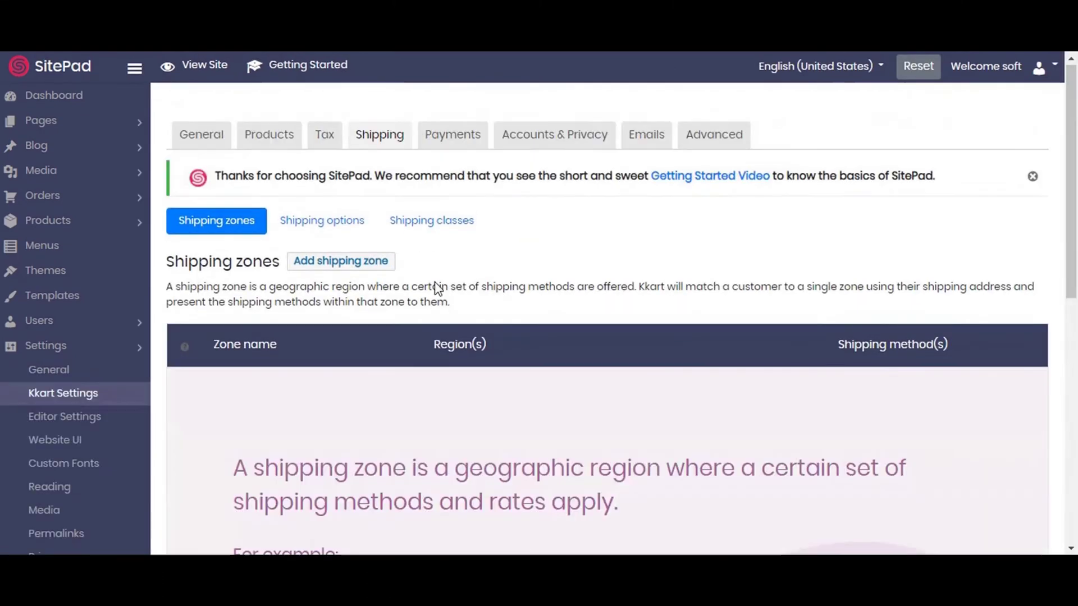
pyautogui.scroll(-5, 486, 330)
pyautogui.scroll(5, 489, 337)
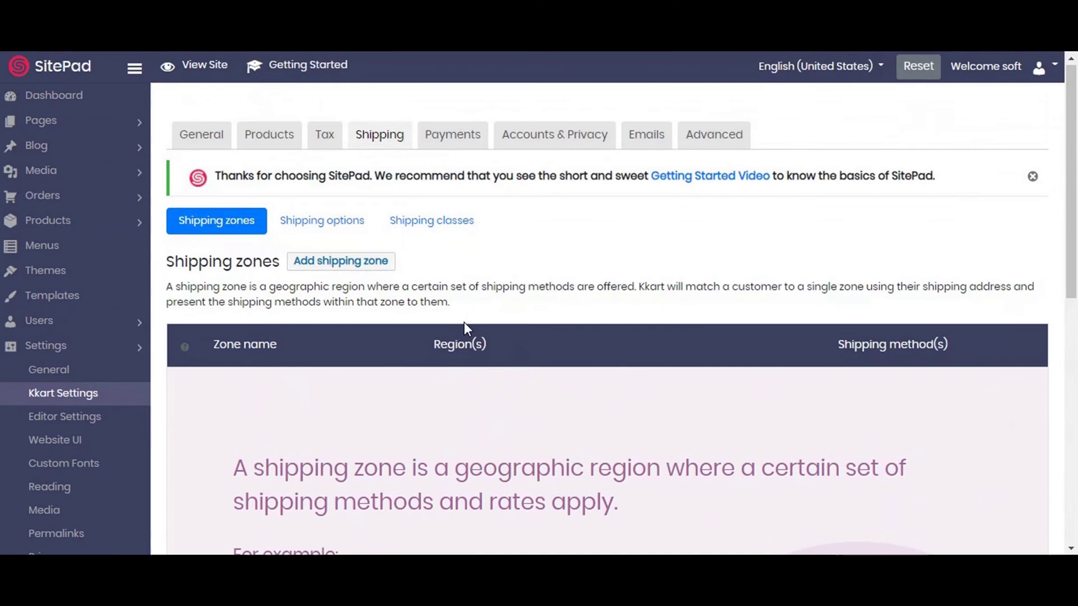
pyautogui.click(357, 268)
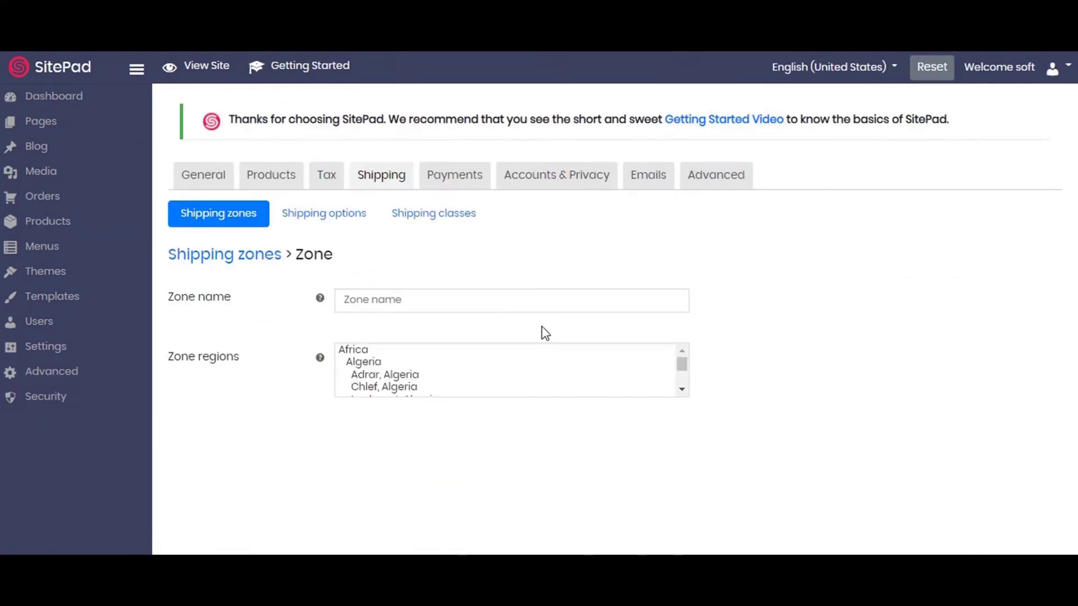
pyautogui.click(415, 299)
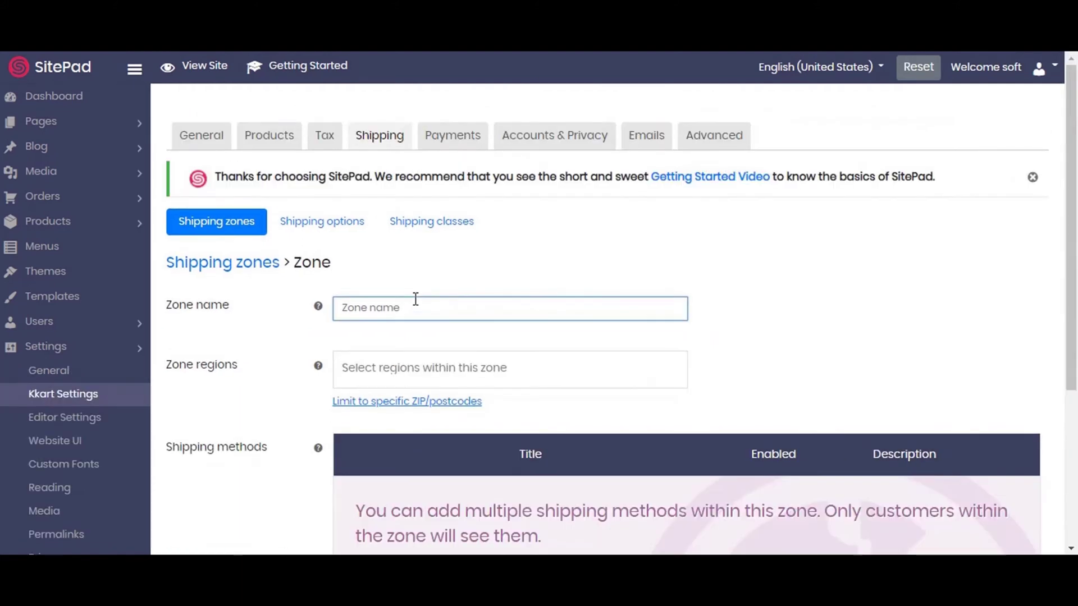
pyautogui.press('capslock')
pyautogui.write('I')
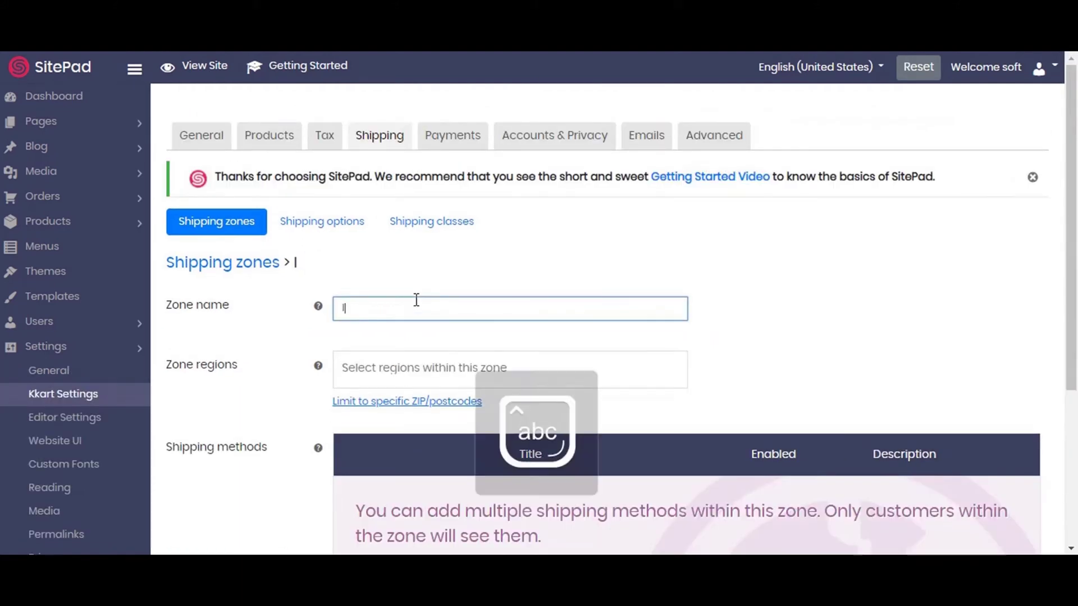
pyautogui.write('nternation')
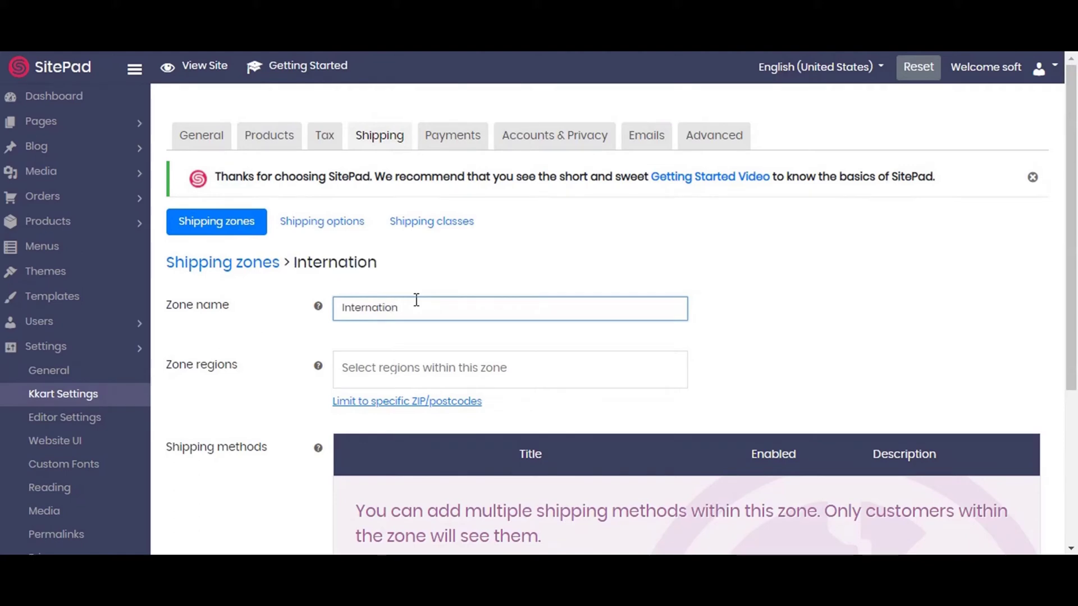
pyautogui.write('al')
# Add Laghouat, Algeria as the zone region and save the International zone.
pyautogui.scroll(-3, 416, 300)
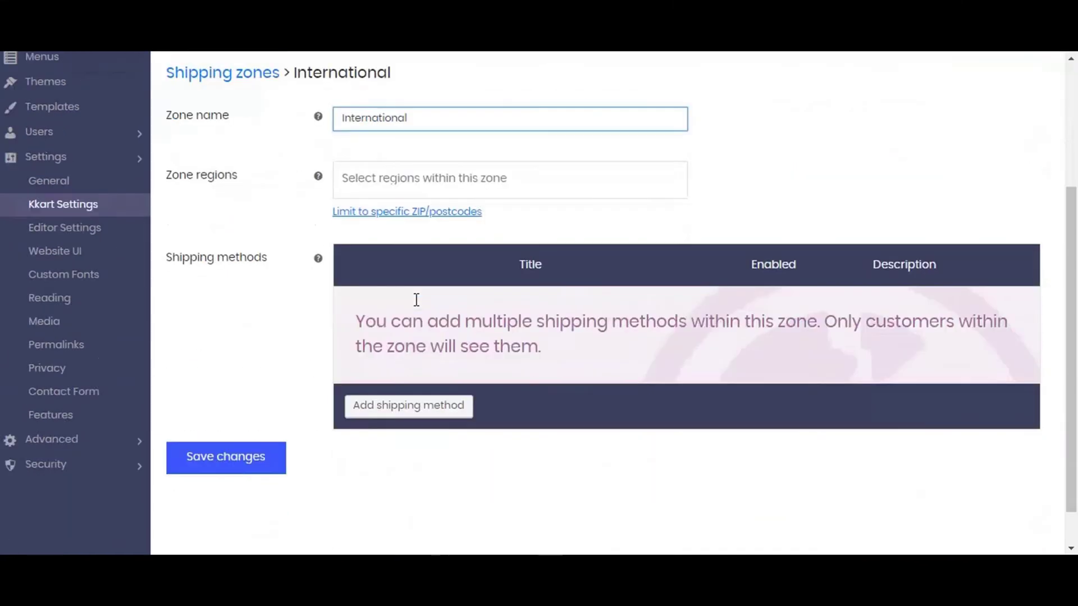
pyautogui.scroll(2, 417, 300)
pyautogui.click(416, 300)
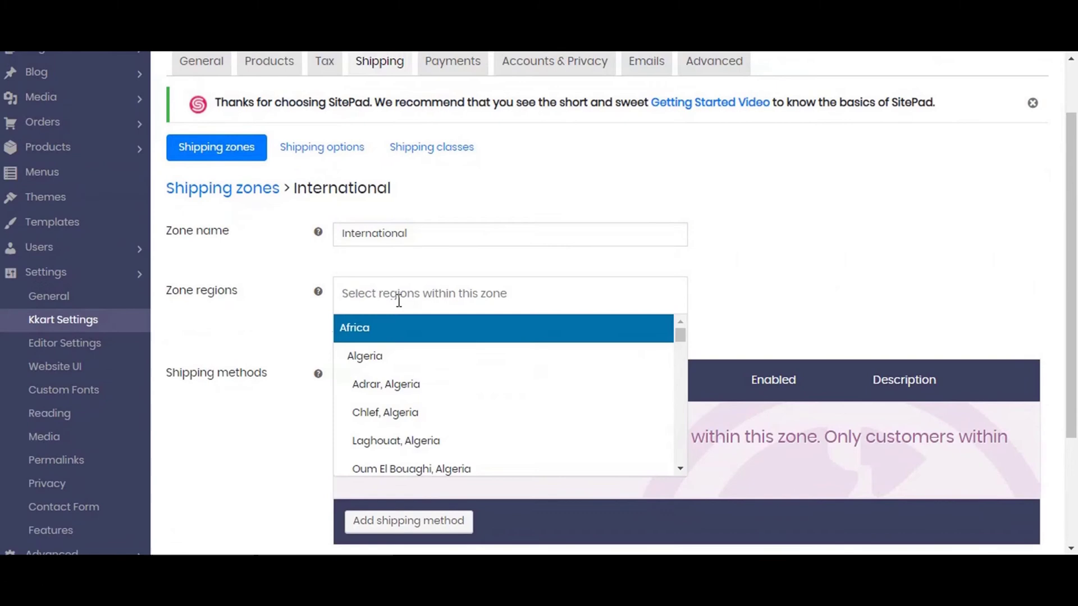
pyautogui.click(387, 440)
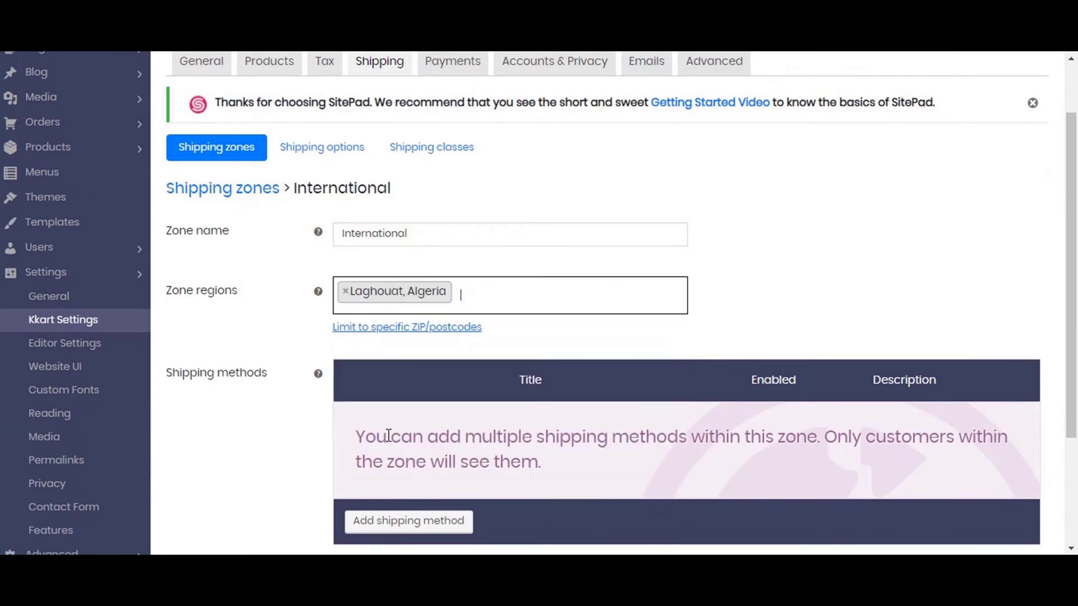
pyautogui.scroll(-2, 449, 345)
pyautogui.scroll(-1, 453, 348)
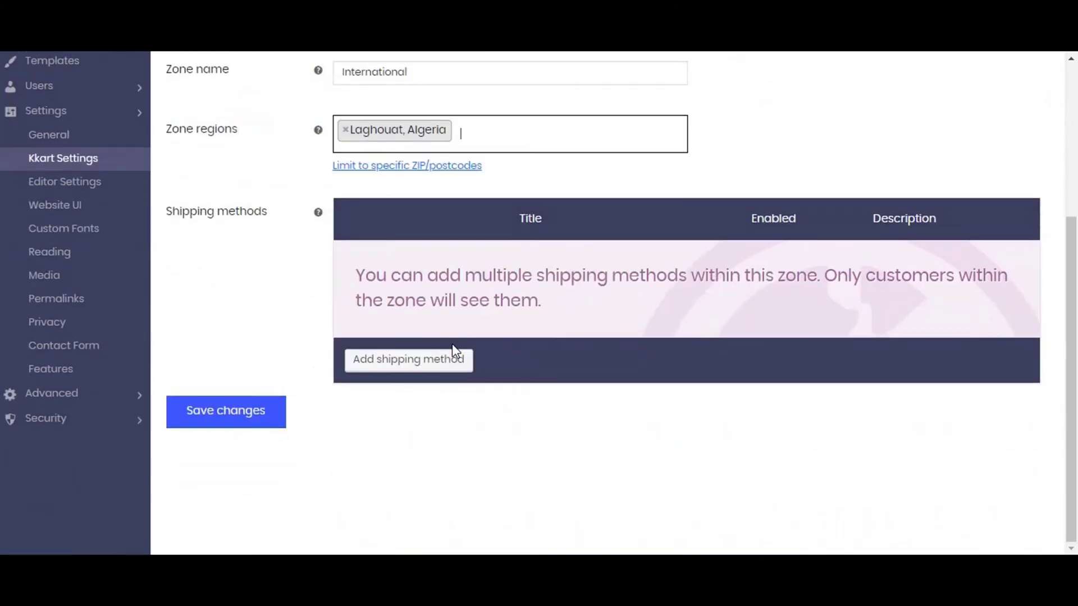
pyautogui.click(258, 417)
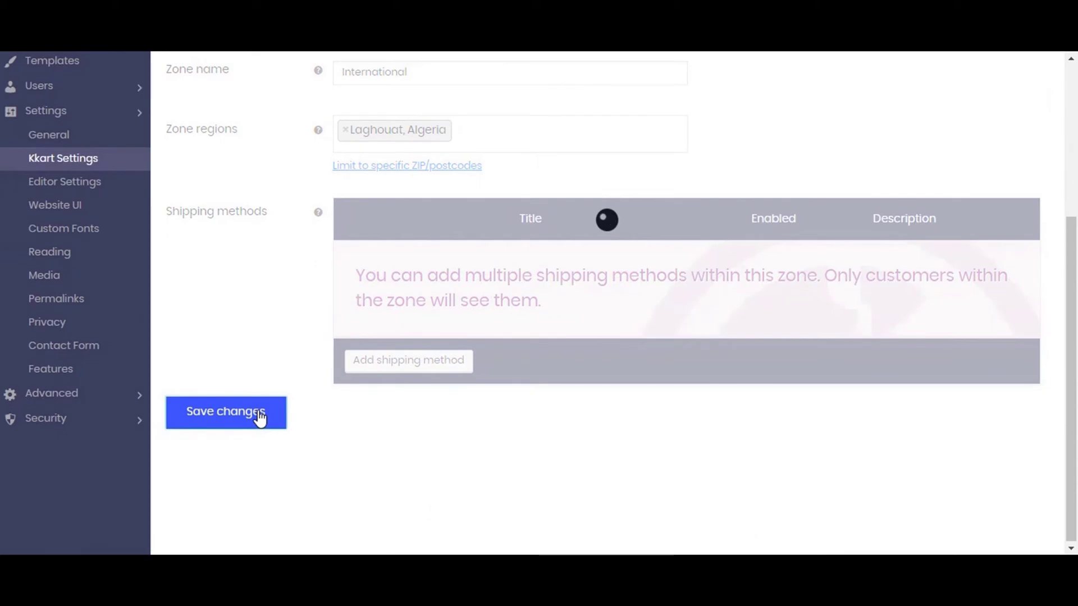
pyautogui.scroll(3, 409, 437)
pyautogui.scroll(1, 414, 438)
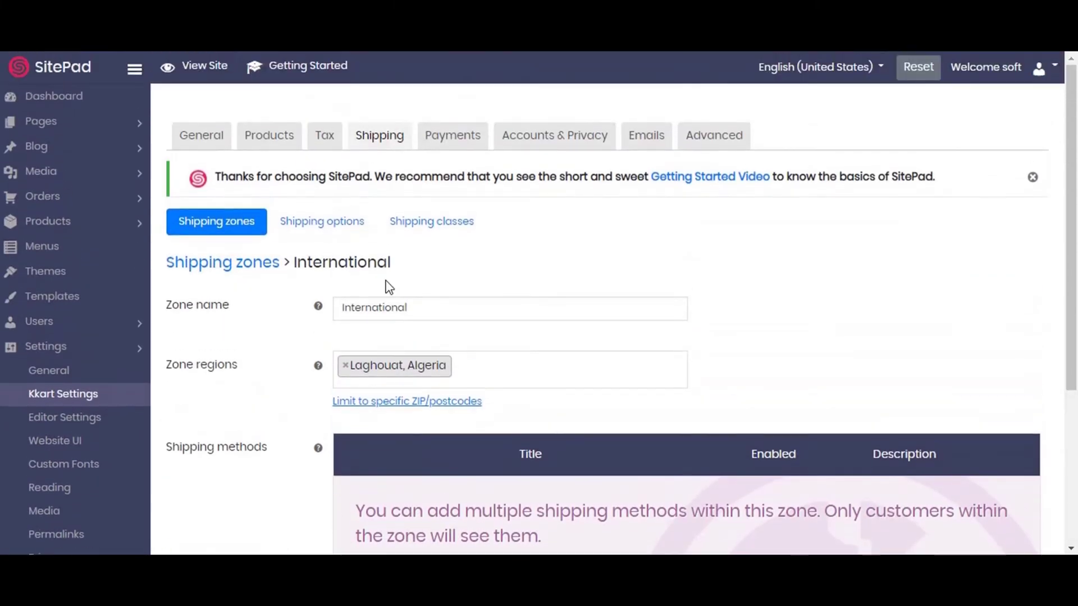
# Save the Shipping options, then view the empty Shipping classes list.
pyautogui.click(323, 220)
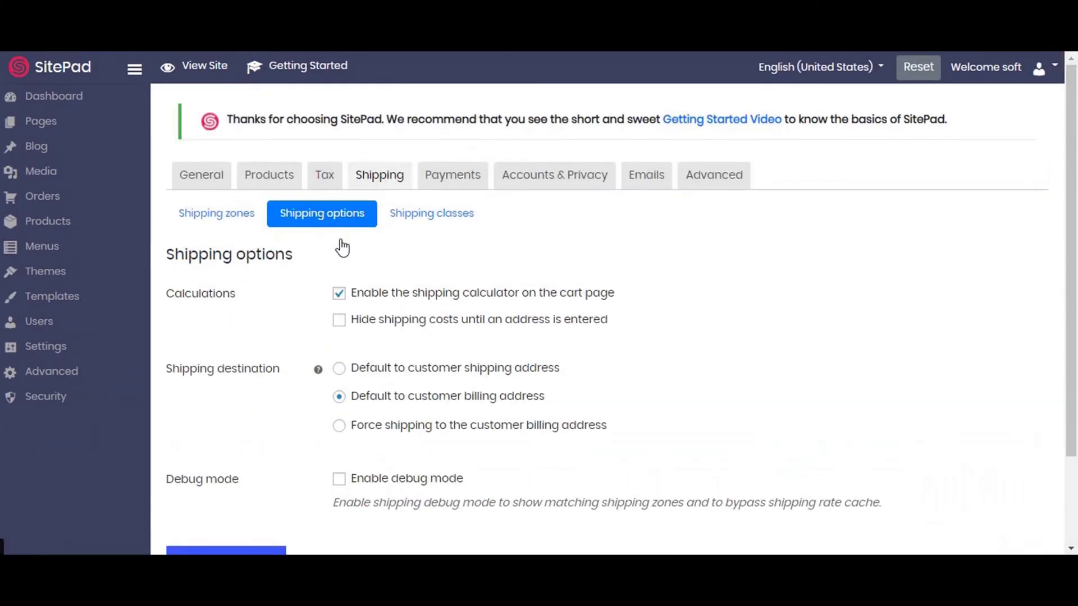
pyautogui.scroll(-2, 462, 309)
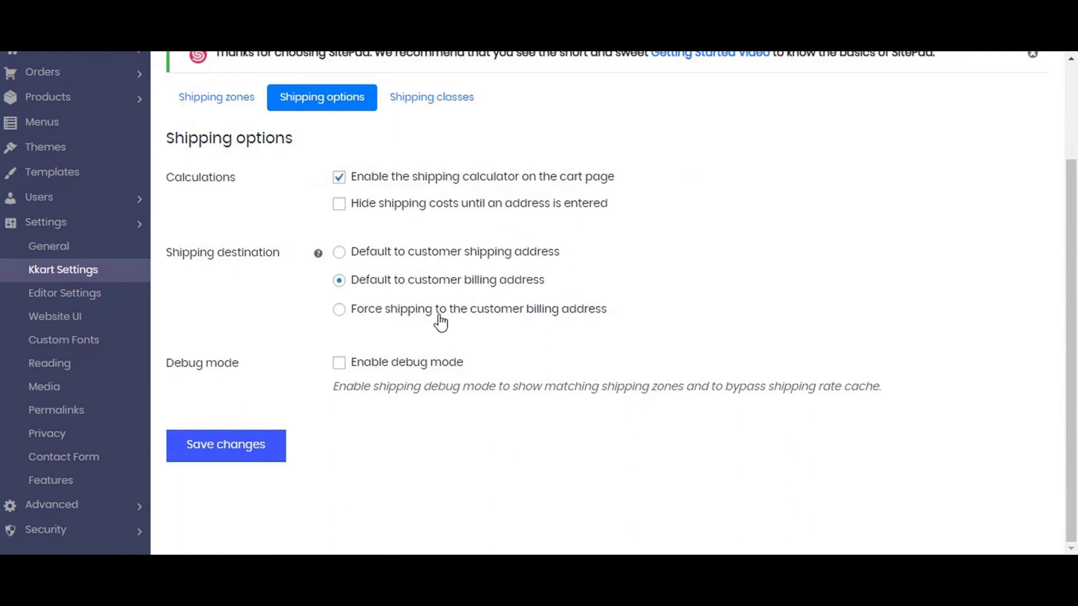
pyautogui.click(244, 455)
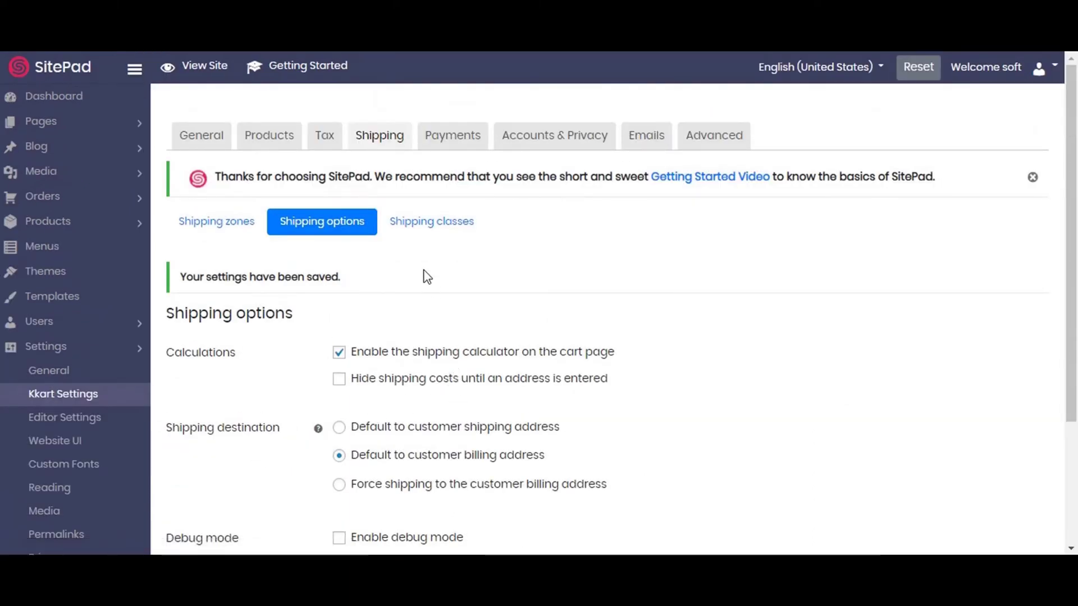
pyautogui.click(424, 235)
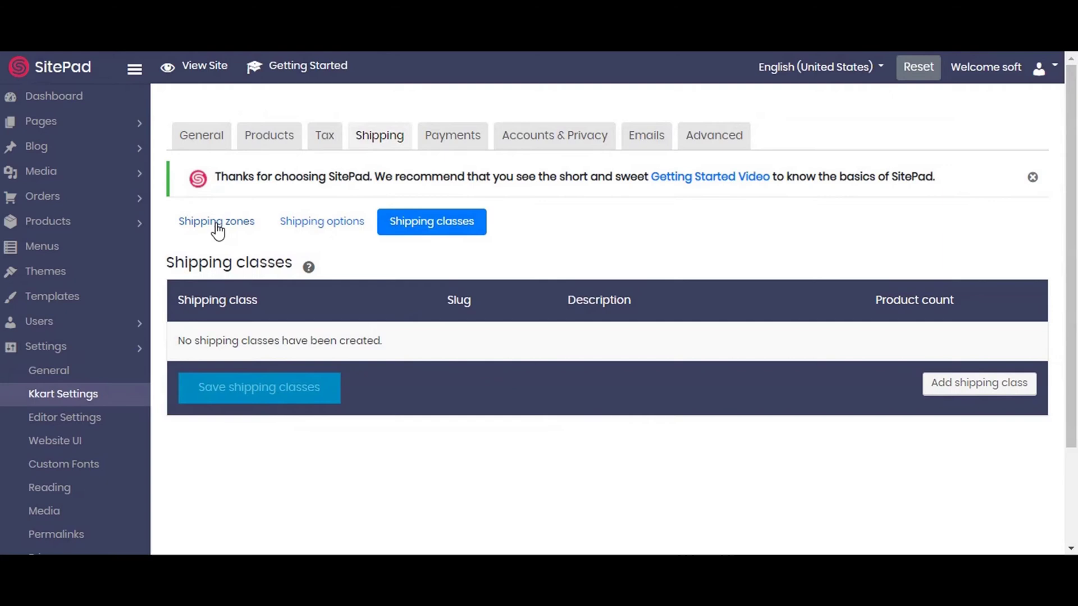
# Open PayPal Standard under Payments and fill in the PayPal account e-mail.
pyautogui.click(451, 149)
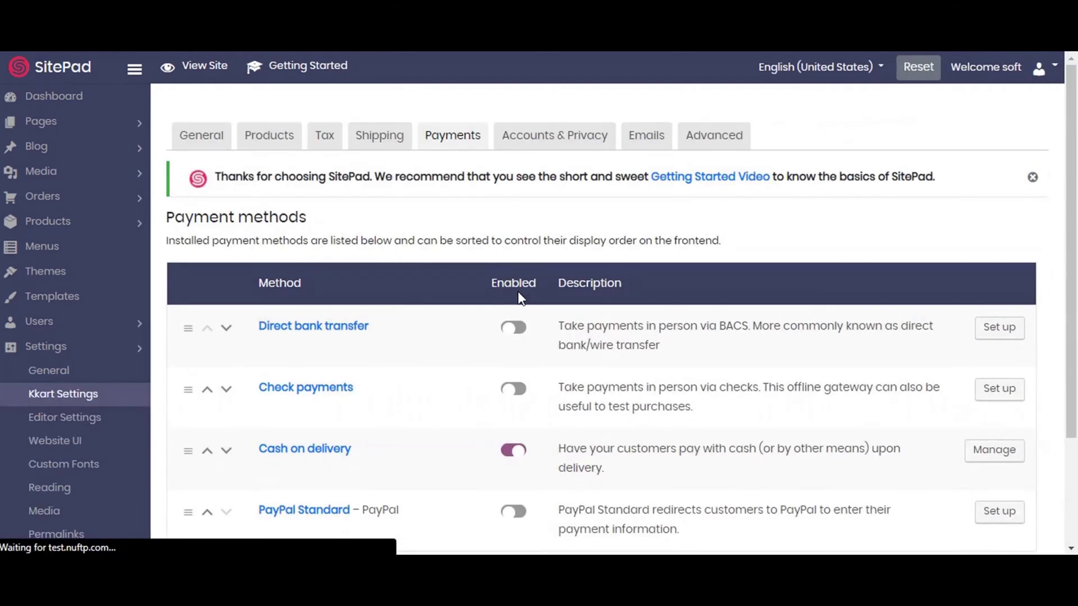
pyautogui.scroll(-3, 516, 305)
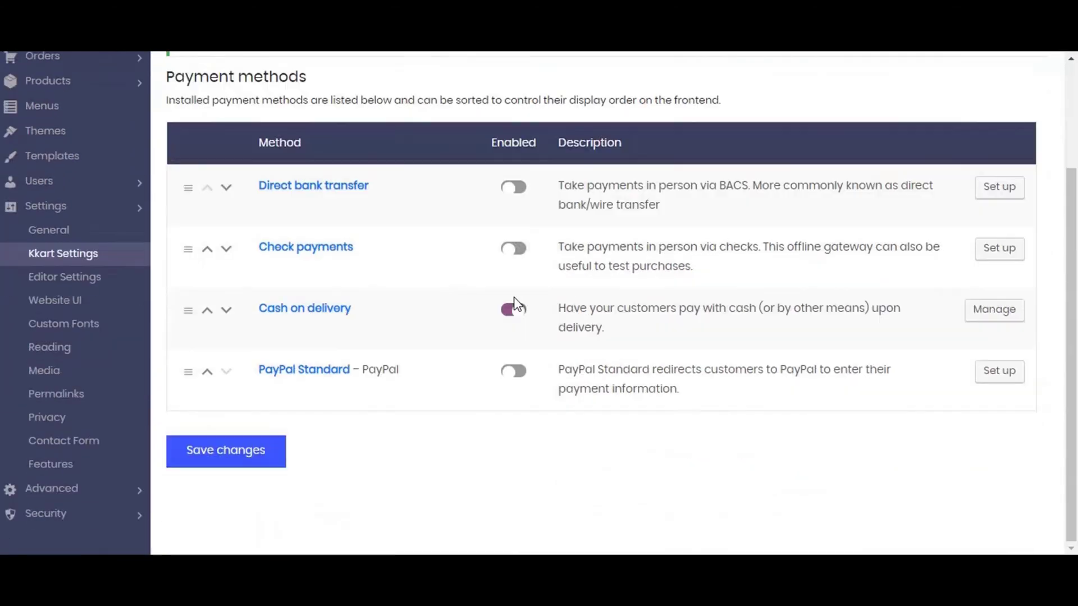
pyautogui.click(511, 382)
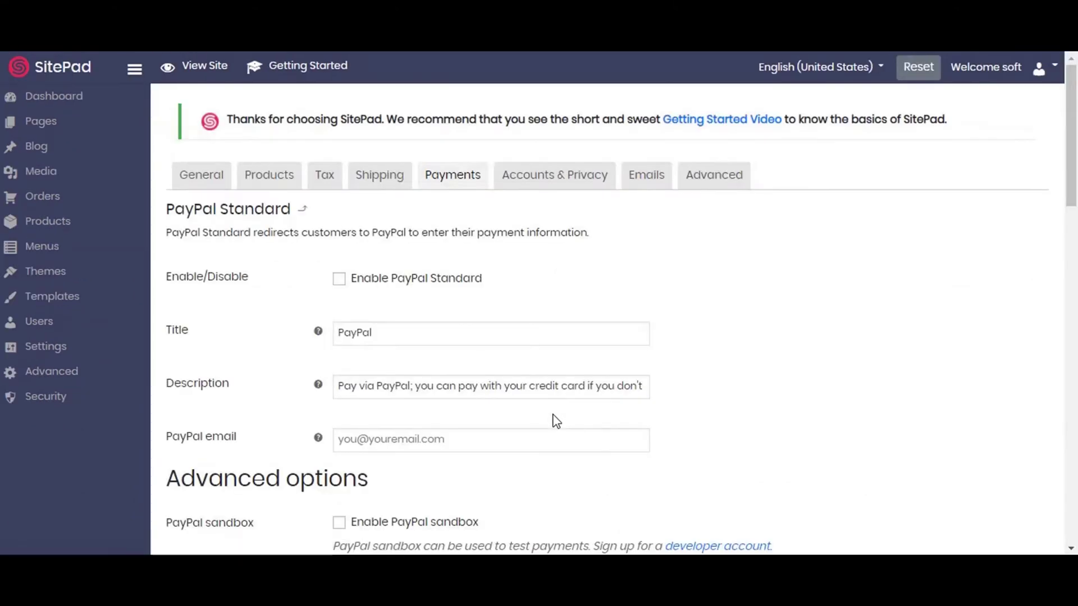
pyautogui.scroll(-3, 556, 421)
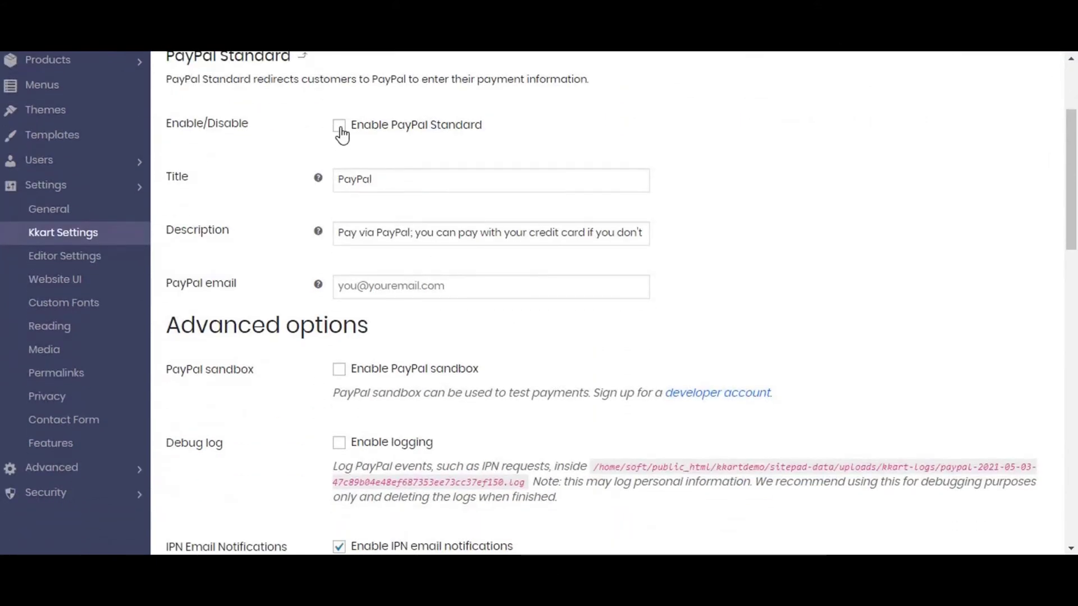
pyautogui.click(378, 286)
pyautogui.click(377, 329)
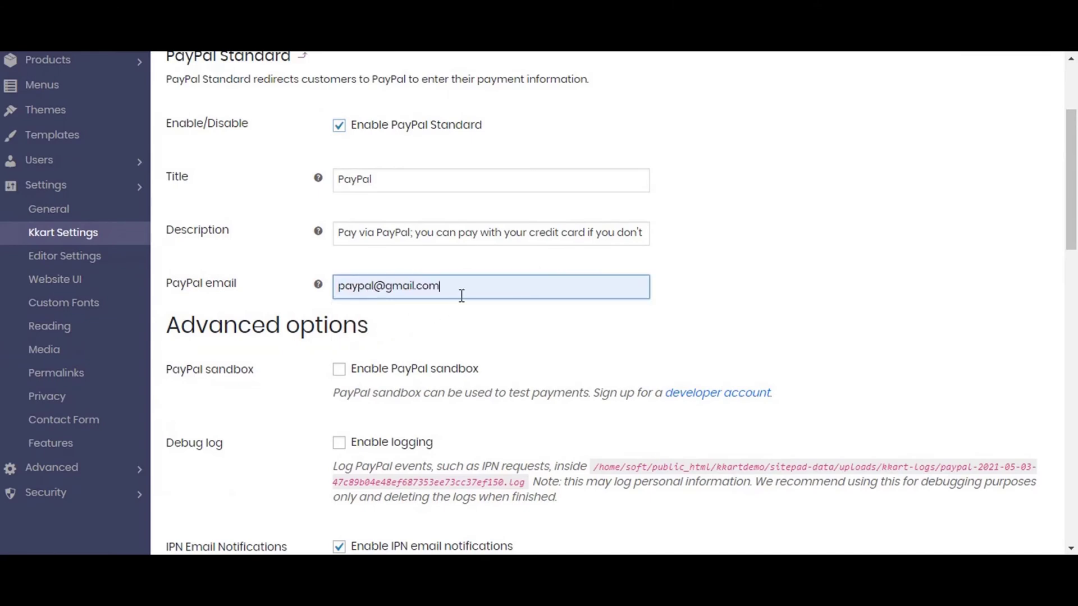
# Save the enabled PayPal Standard settings, titled PayPal.
pyautogui.scroll(-3, 459, 291)
pyautogui.scroll(-3, 460, 302)
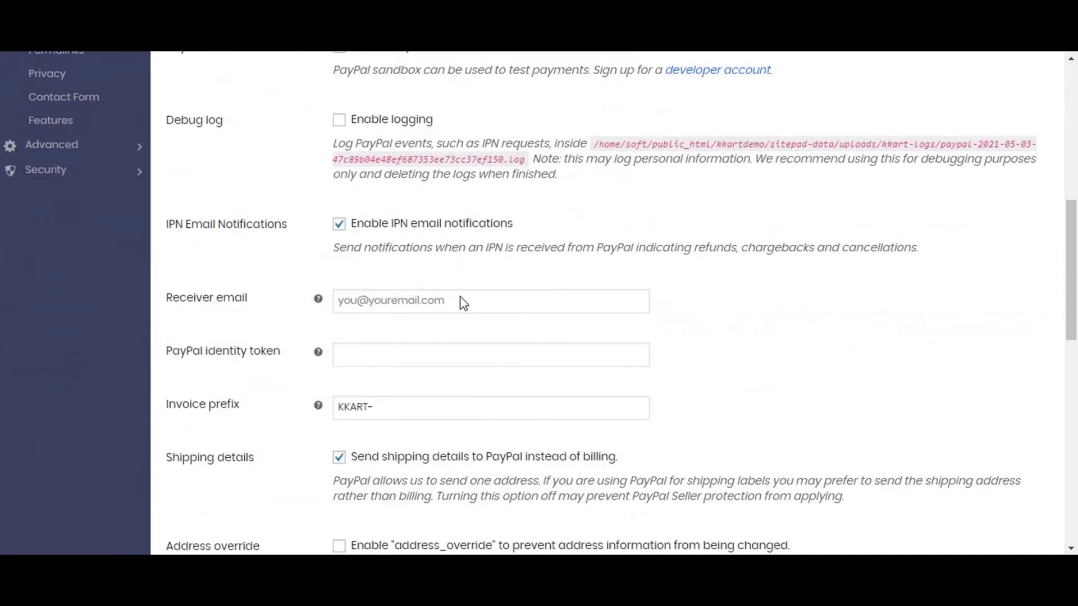
pyautogui.scroll(3, 461, 298)
pyautogui.scroll(-6, 462, 297)
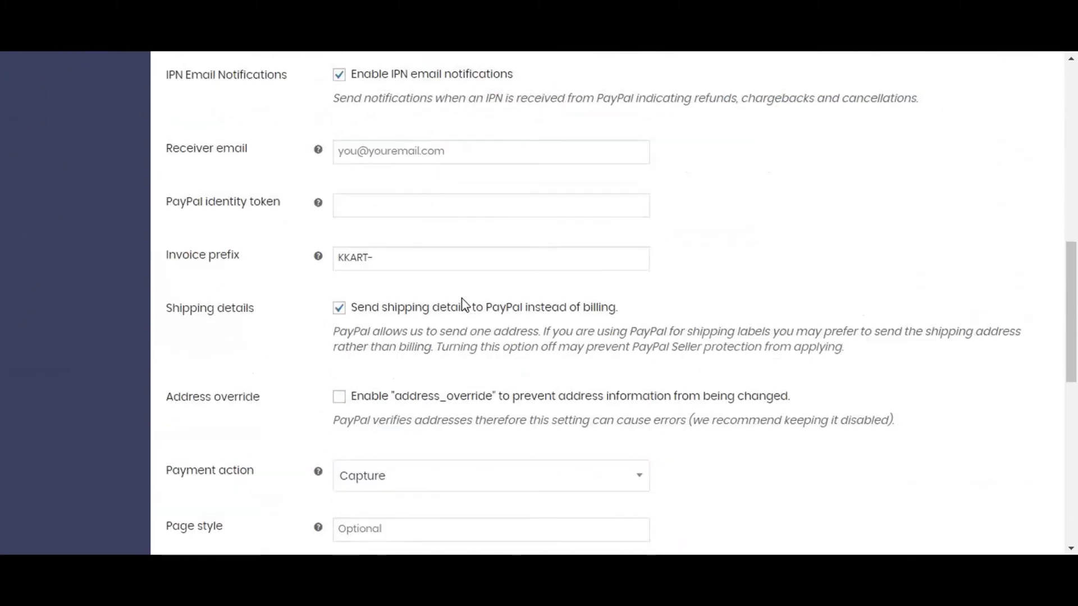
pyautogui.scroll(-9, 463, 306)
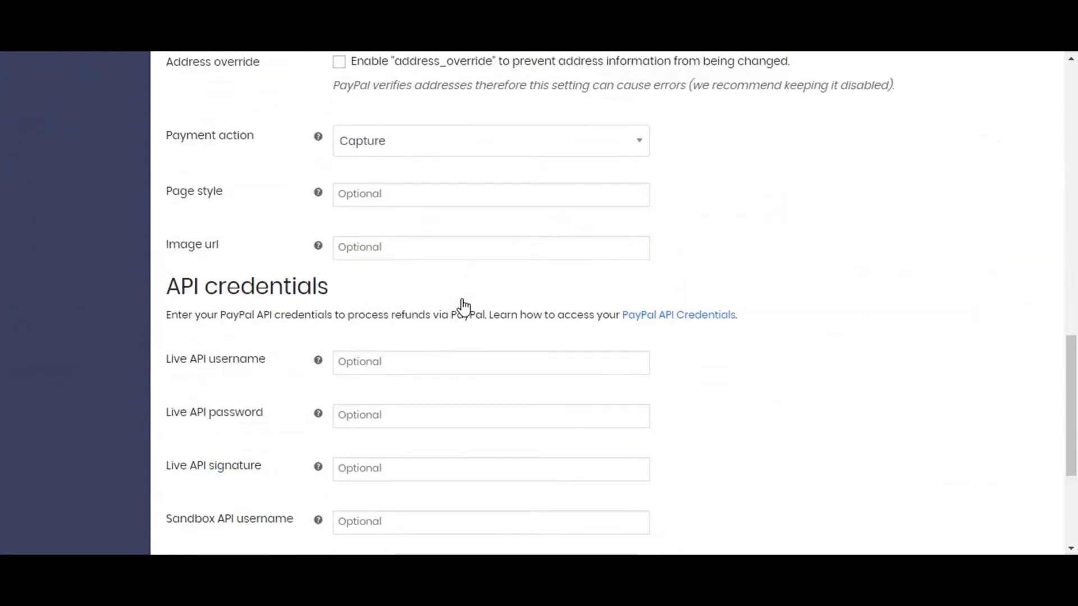
pyautogui.scroll(20, 463, 299)
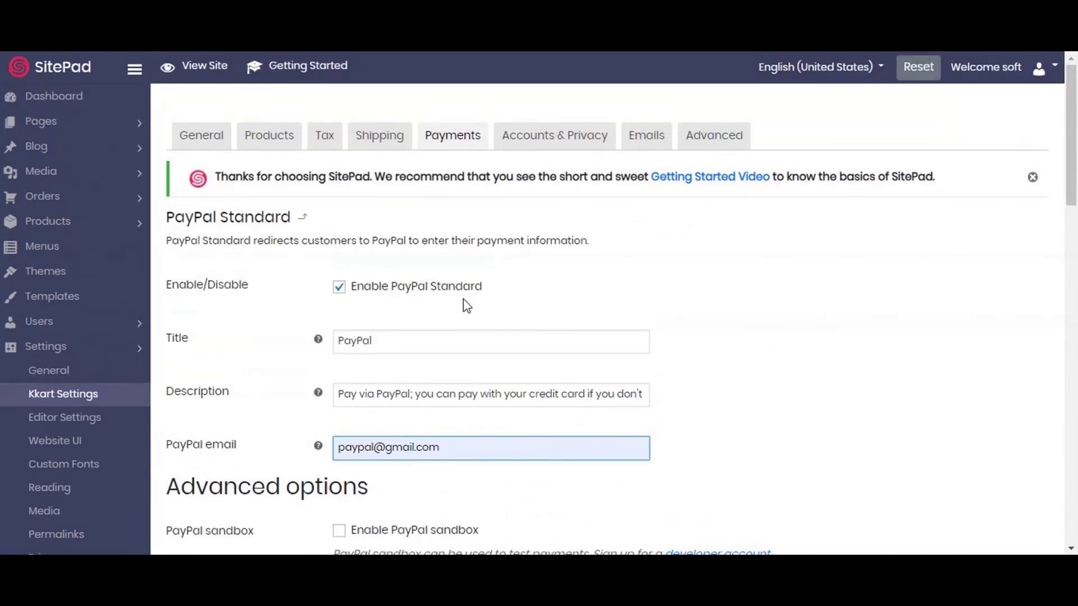
pyautogui.scroll(-10, 466, 306)
pyautogui.scroll(-10, 465, 303)
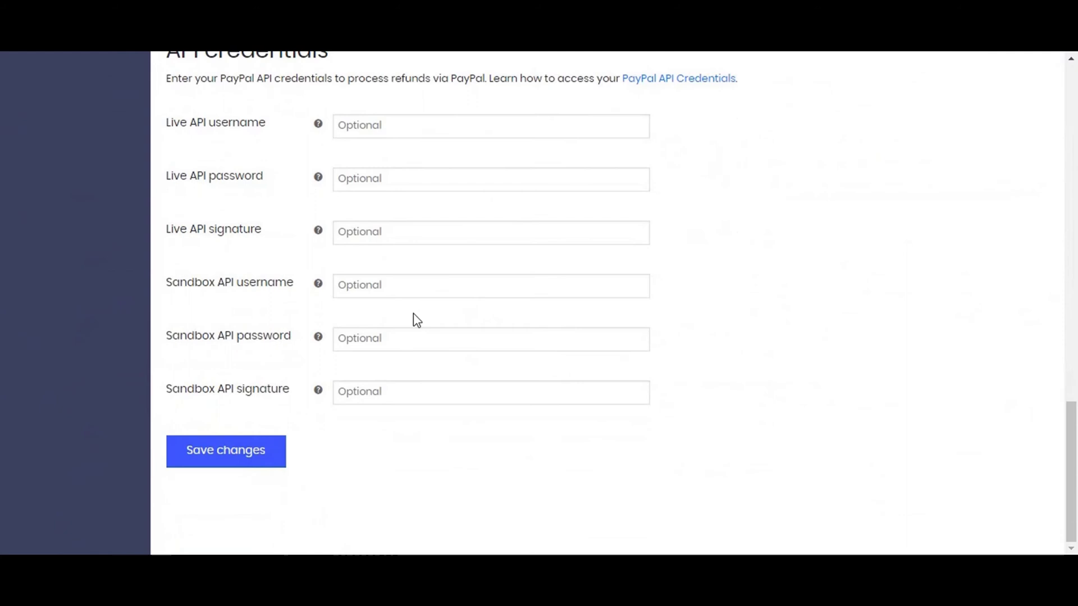
pyautogui.click(275, 460)
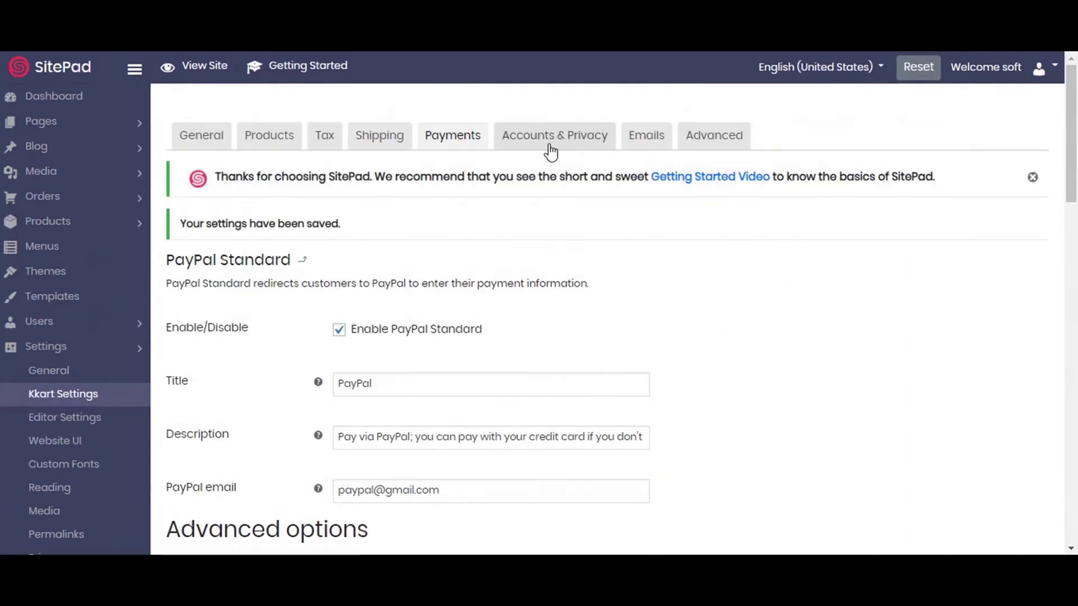
# Save Accounts & Privacy with guest checkout and auto-generated usernames and passwords kept on.
pyautogui.click(553, 147)
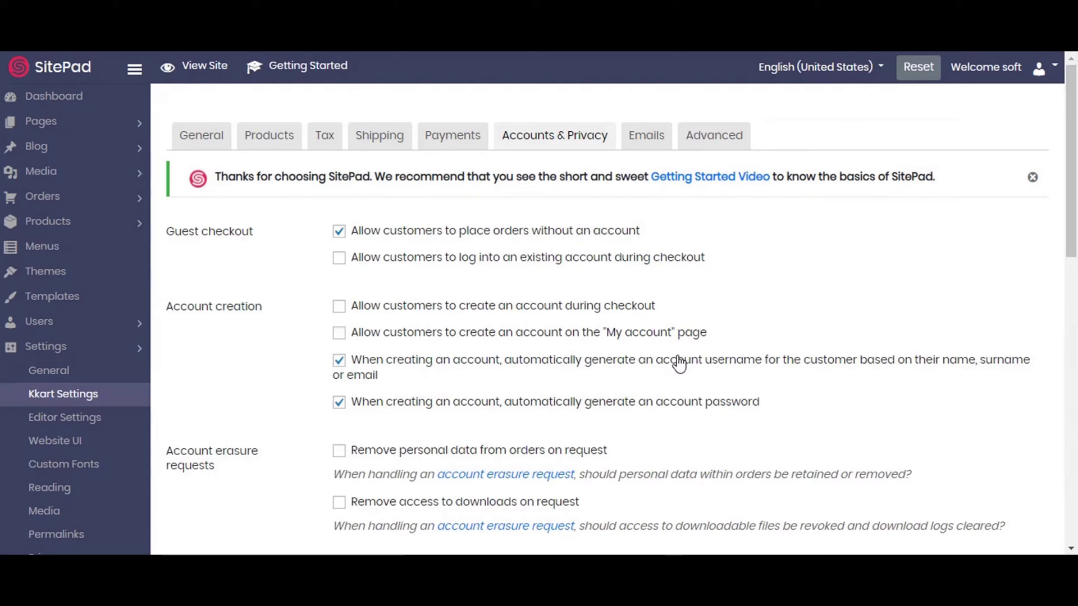
pyautogui.scroll(-10, 680, 362)
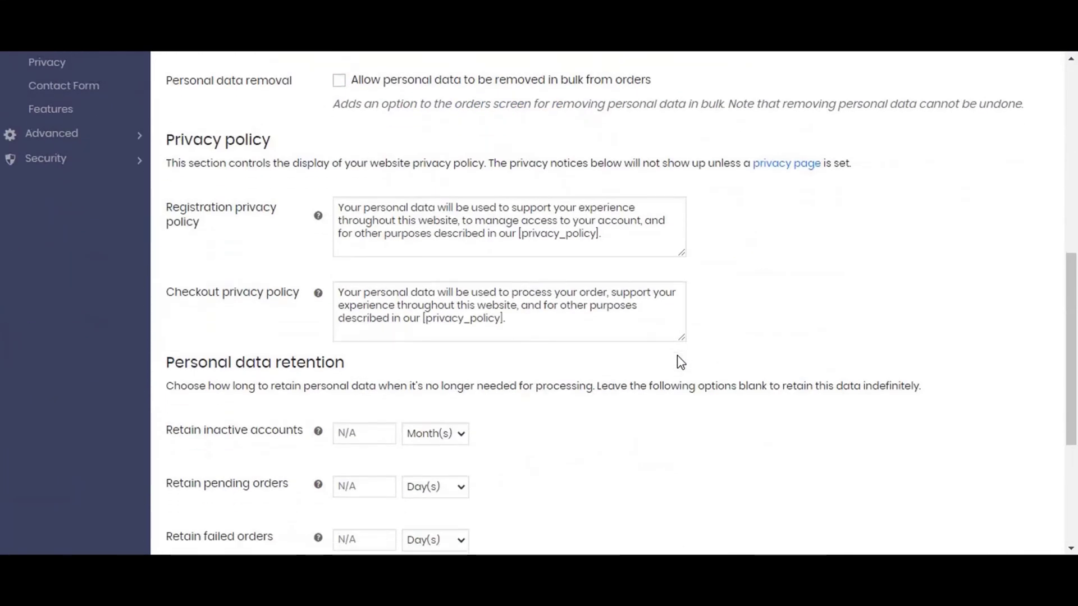
pyautogui.scroll(-5, 679, 362)
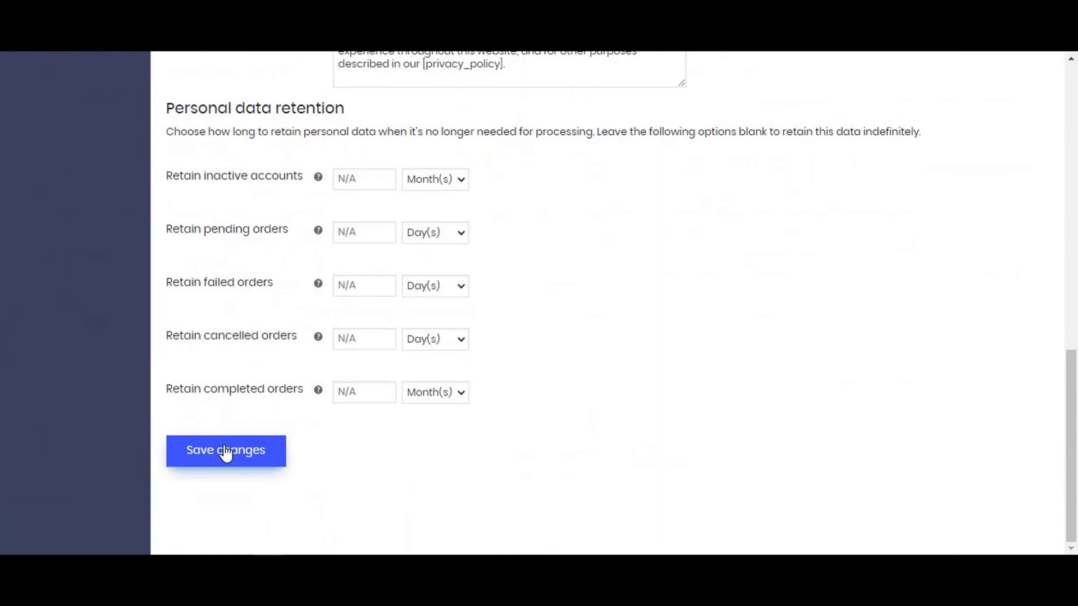
pyautogui.click(224, 452)
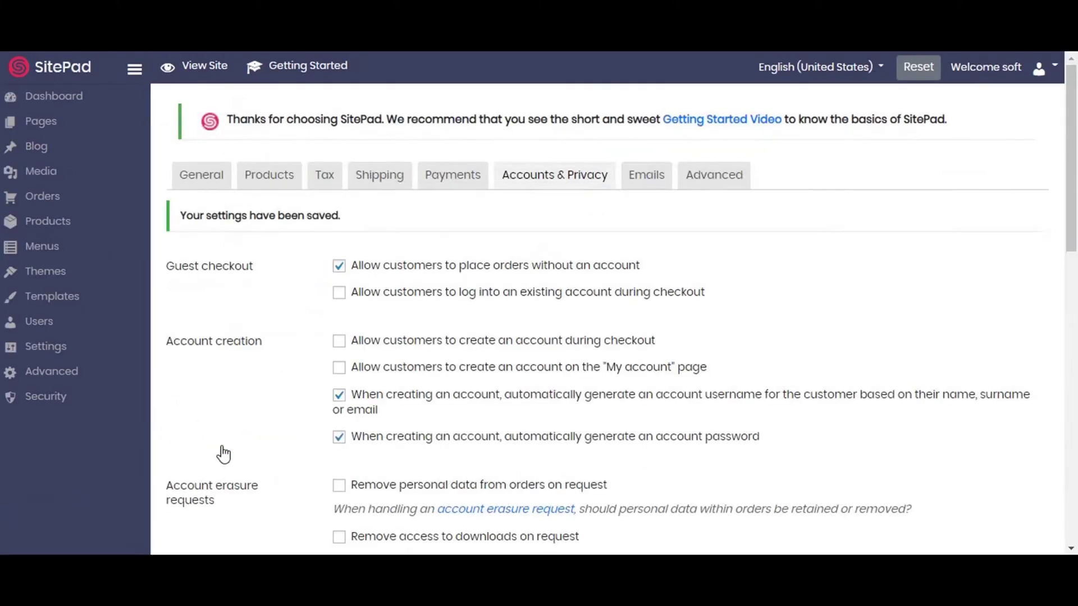
pyautogui.scroll(-14, 679, 367)
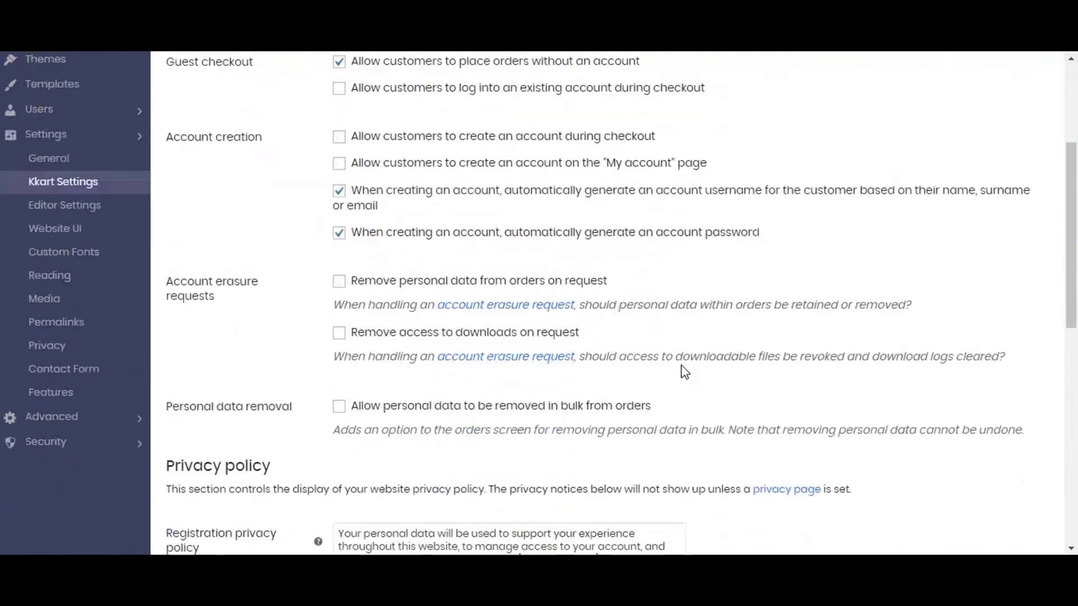
pyautogui.scroll(5, 686, 373)
pyautogui.scroll(9, 686, 374)
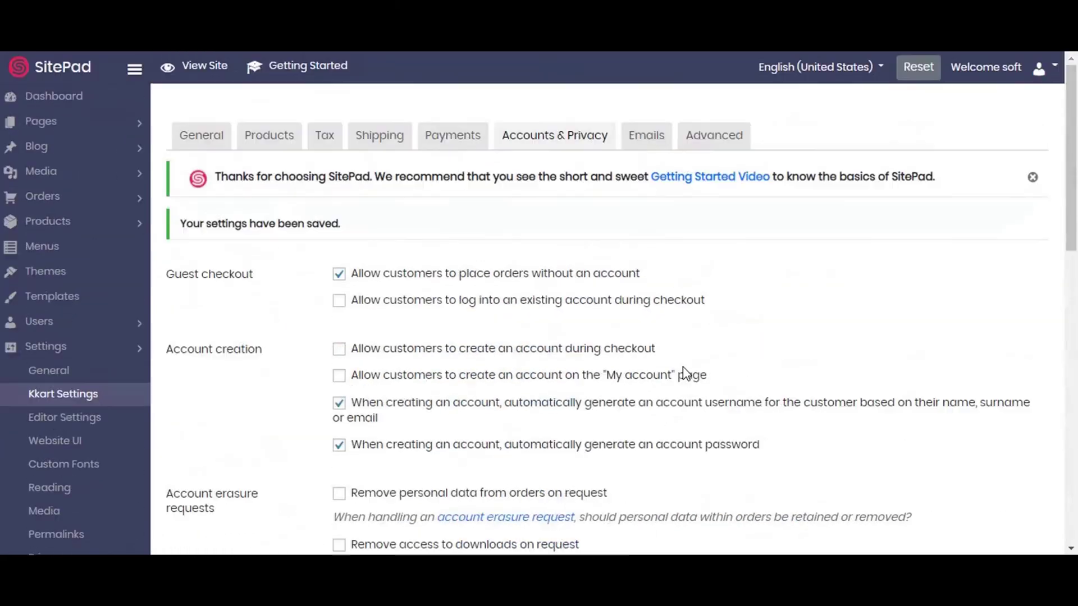
# Preview the Kkart email template, with sender name My Website and base color #0f89db.
pyautogui.click(644, 148)
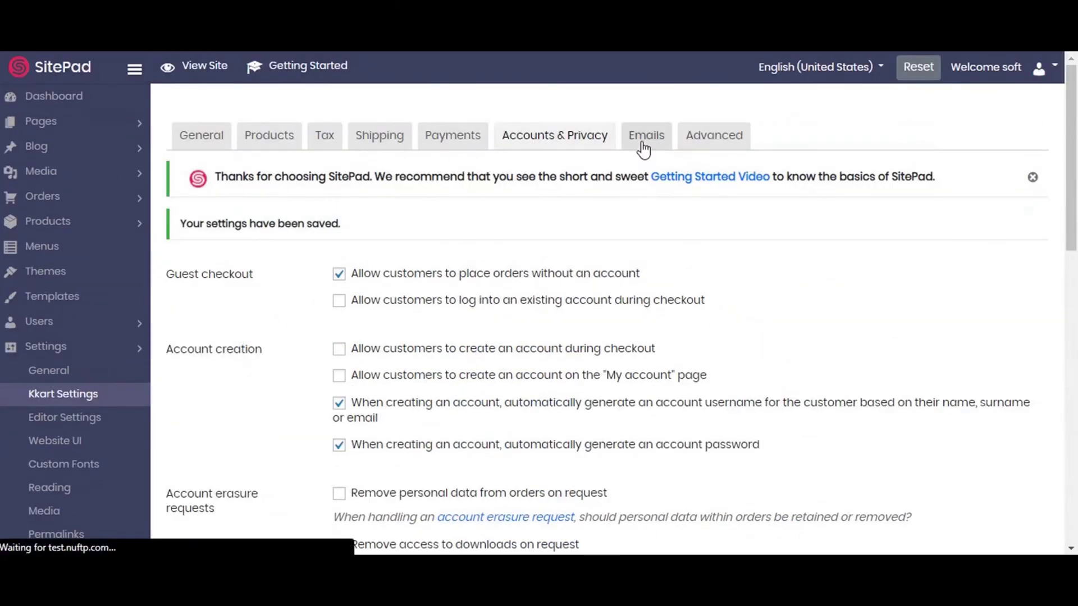
pyautogui.scroll(-4, 615, 306)
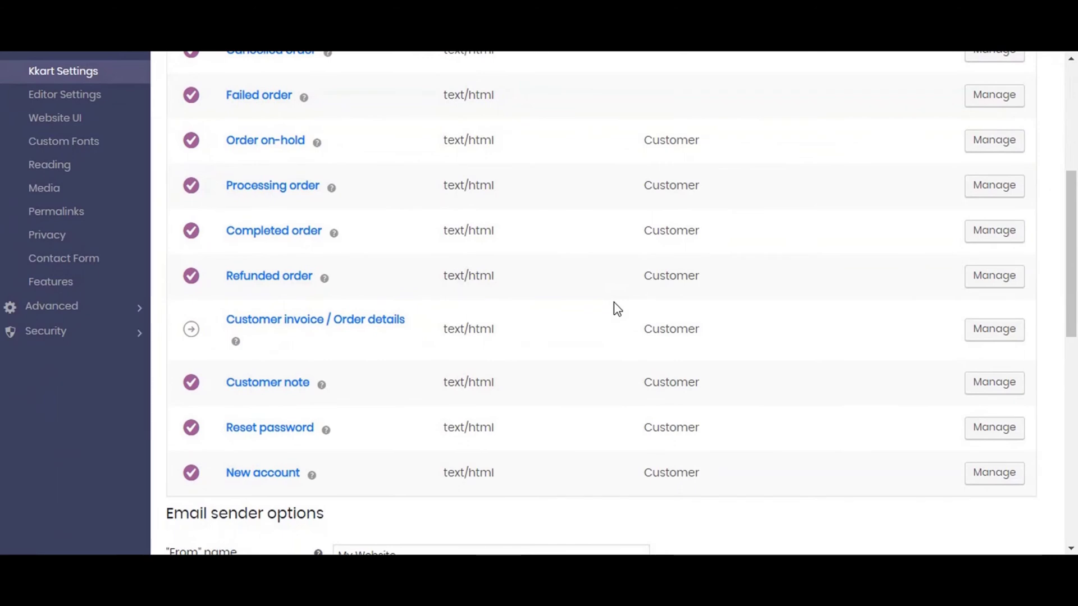
pyautogui.scroll(3, 617, 309)
pyautogui.scroll(-9, 618, 310)
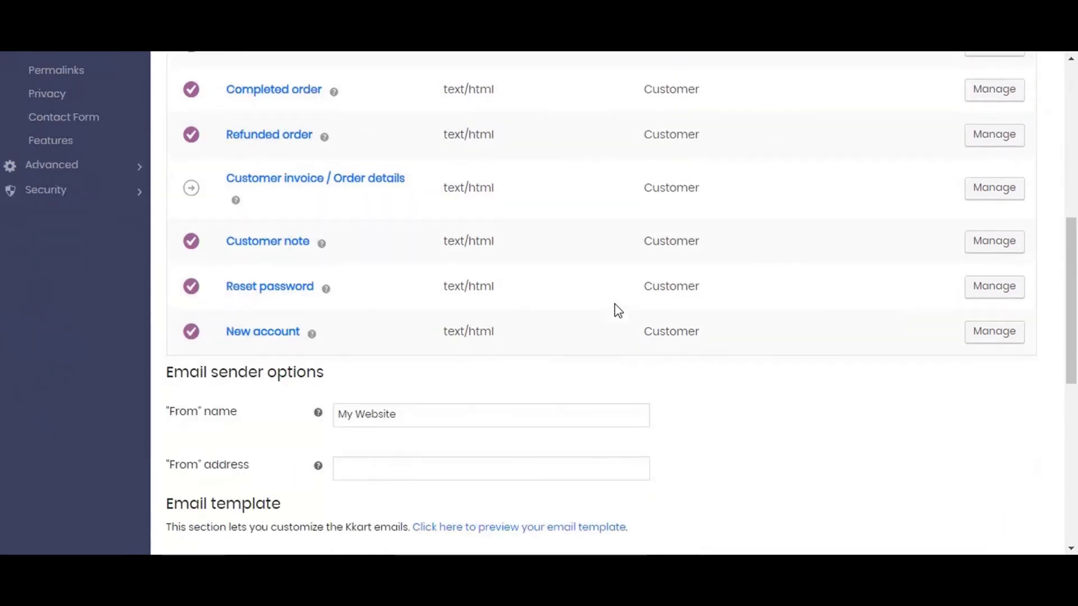
pyautogui.scroll(-3, 618, 309)
pyautogui.scroll(6, 616, 303)
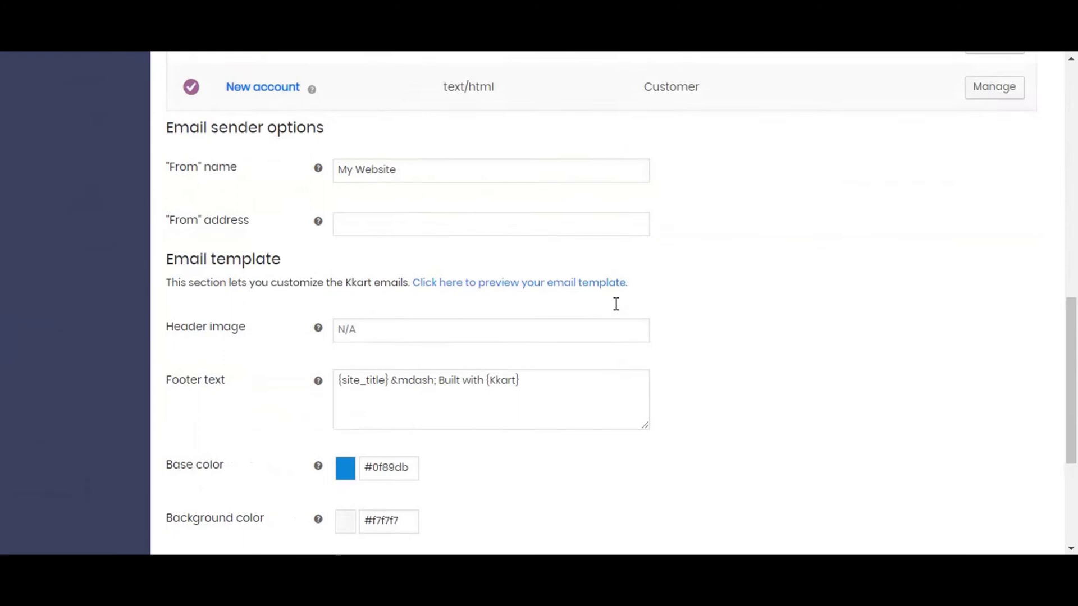
pyautogui.scroll(-3, 615, 304)
pyautogui.scroll(-4, 616, 304)
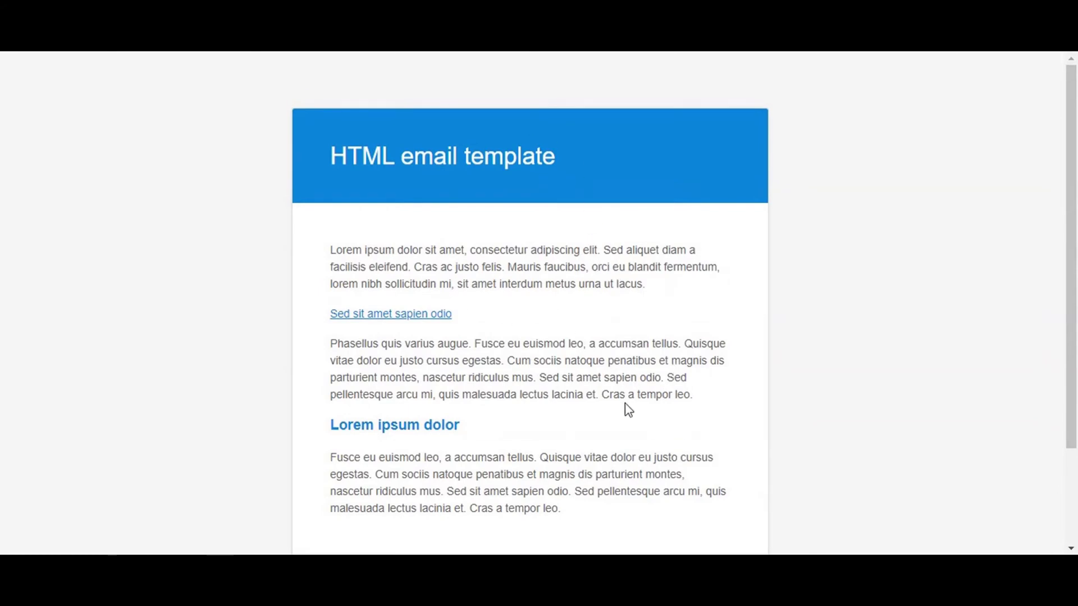
# Go back from the template preview and save the Emails settings.
pyautogui.hotkey('alt', 'Left')
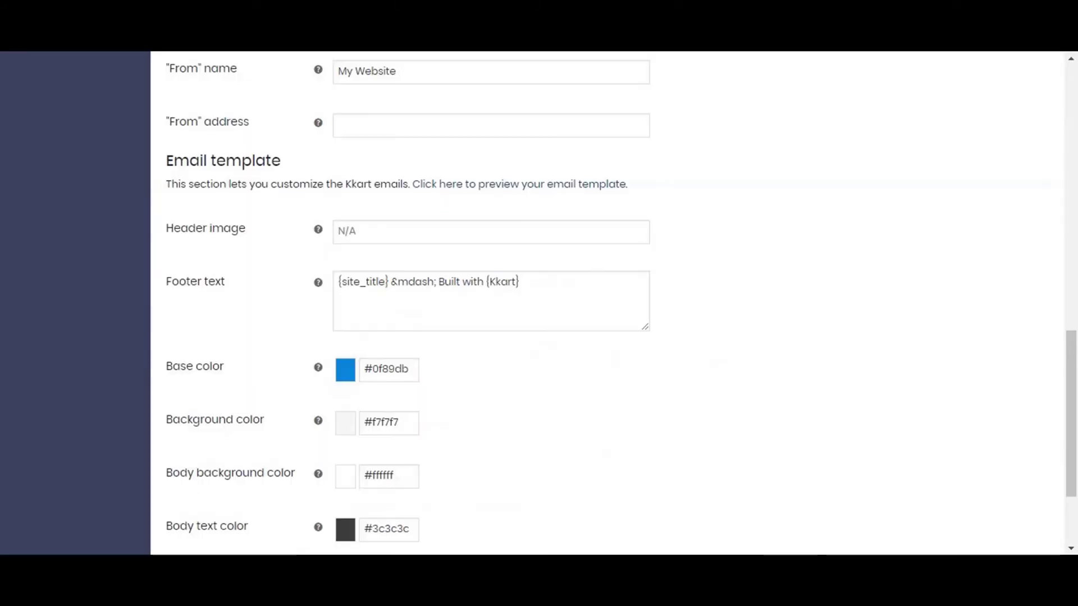
pyautogui.scroll(-3, 513, 269)
pyautogui.click(242, 459)
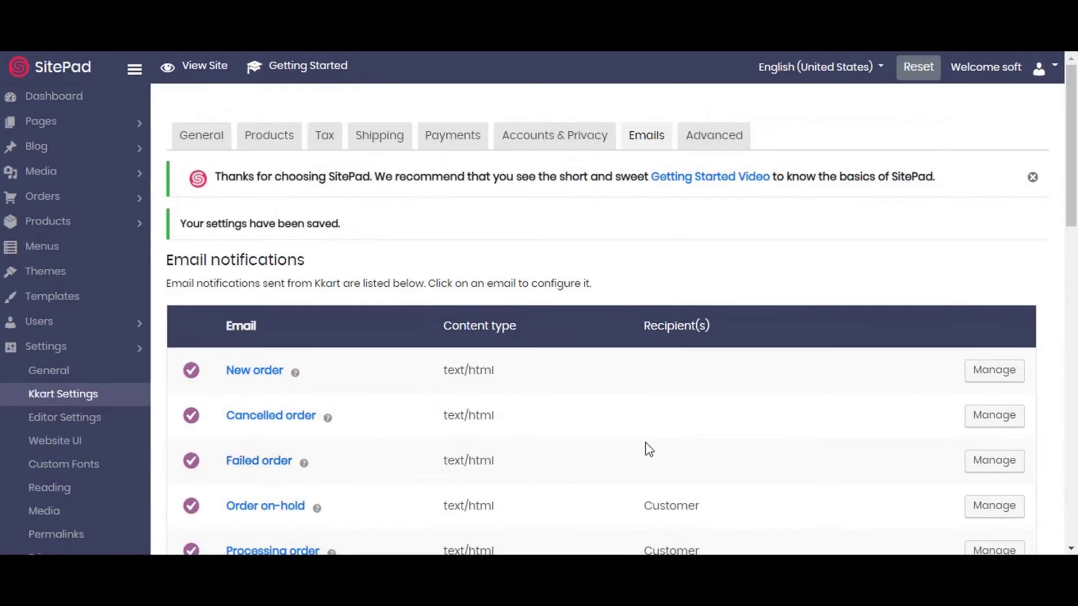
# Save the Advanced page setup assigning Cart, Checkout, Order Pay and Order Received pages.
pyautogui.click(720, 147)
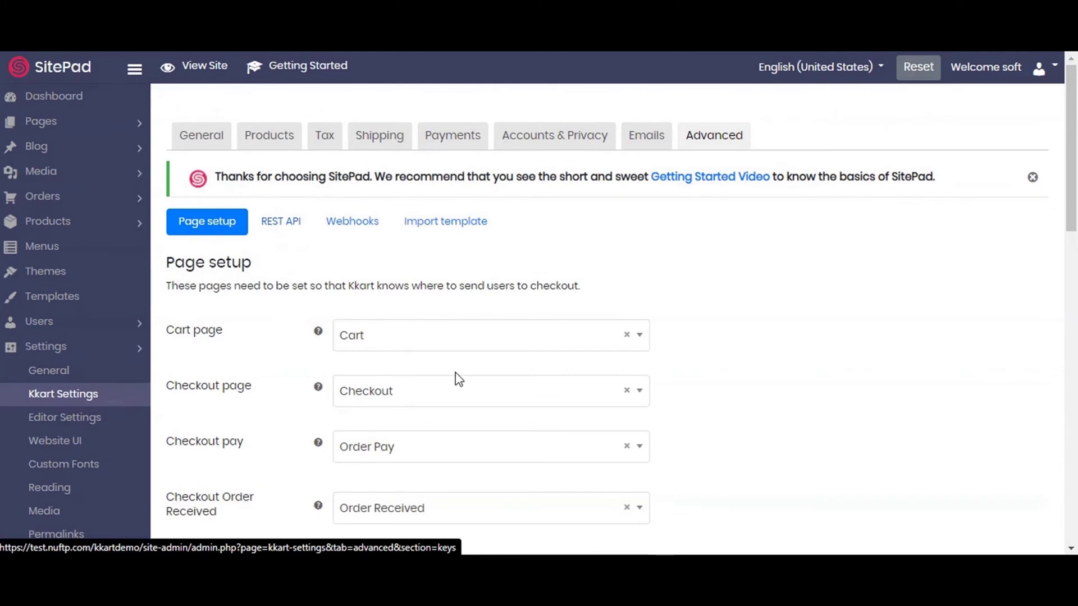
pyautogui.scroll(-15, 458, 373)
pyautogui.scroll(1, 458, 376)
pyautogui.scroll(-3, 458, 377)
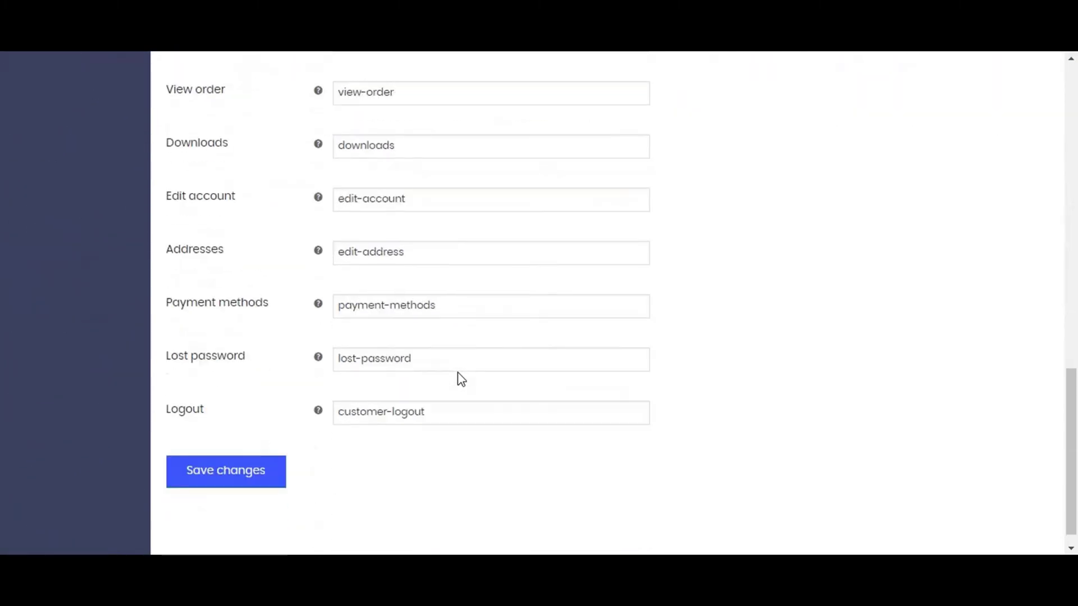
pyautogui.click(243, 470)
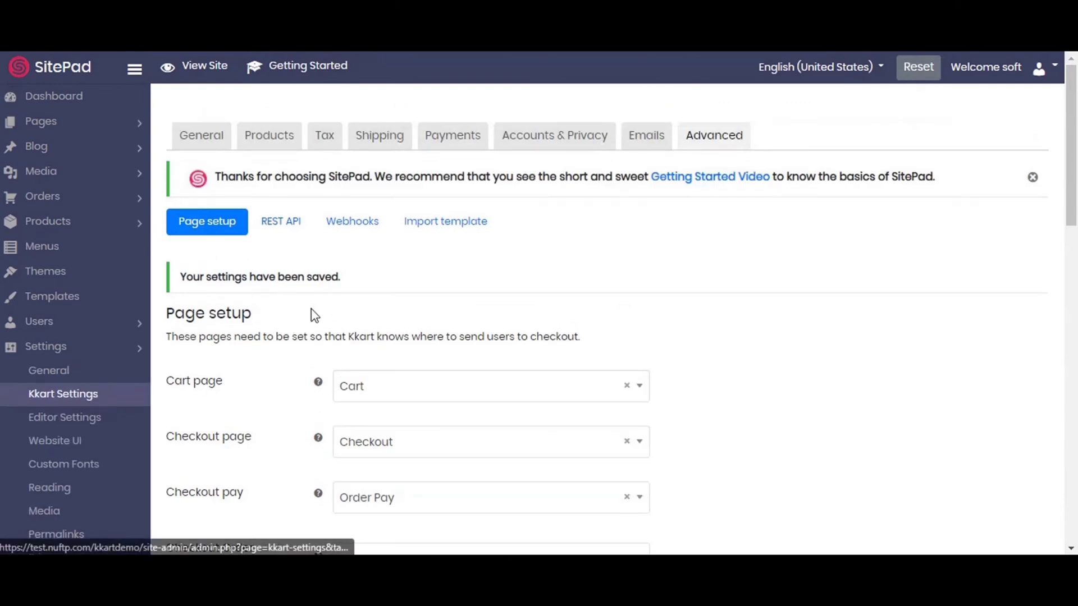
# Check the REST API and Webhooks sections, both empty, then return to Page setup.
pyautogui.scroll(-2, 313, 326)
pyautogui.scroll(2, 315, 328)
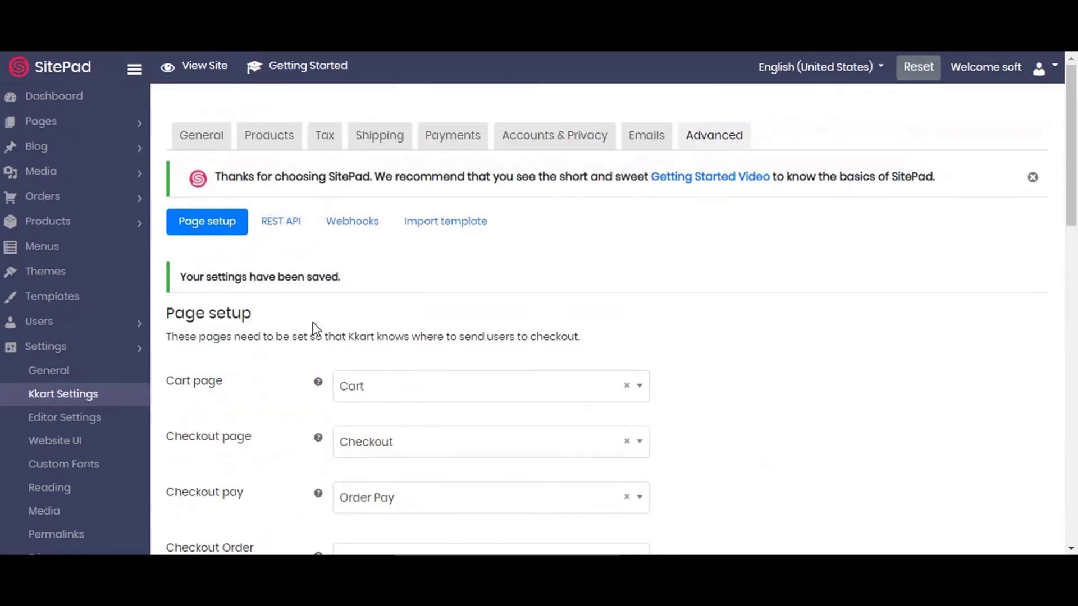
pyautogui.click(294, 222)
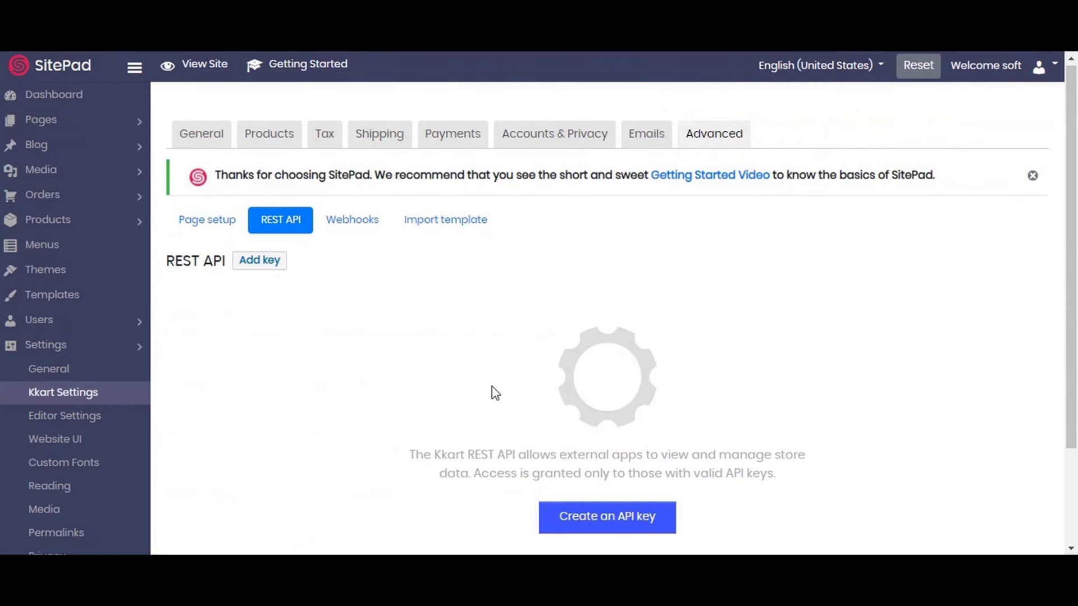
pyautogui.scroll(-2, 493, 390)
pyautogui.scroll(2, 492, 390)
pyautogui.click(355, 234)
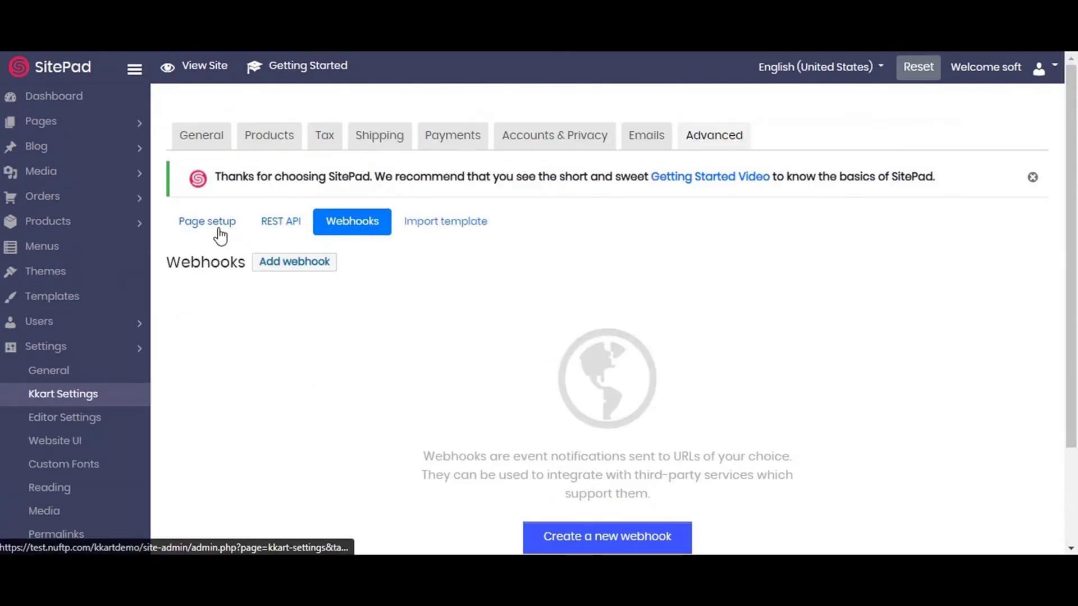
pyautogui.click(220, 234)
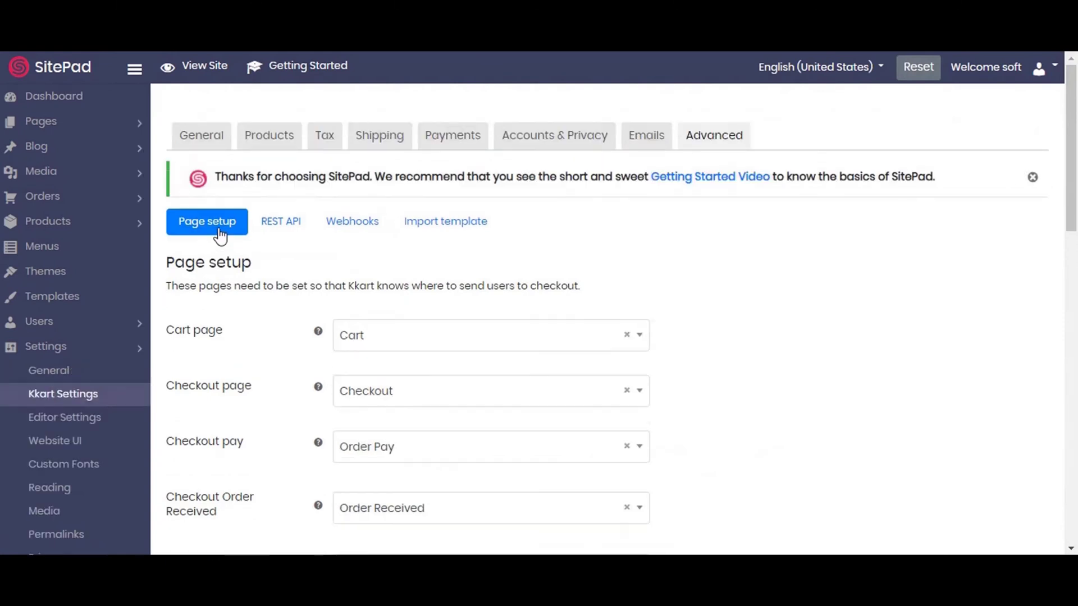
# Go to Products > All Products, which is empty, and start a new product draft.
pyautogui.click(48, 228)
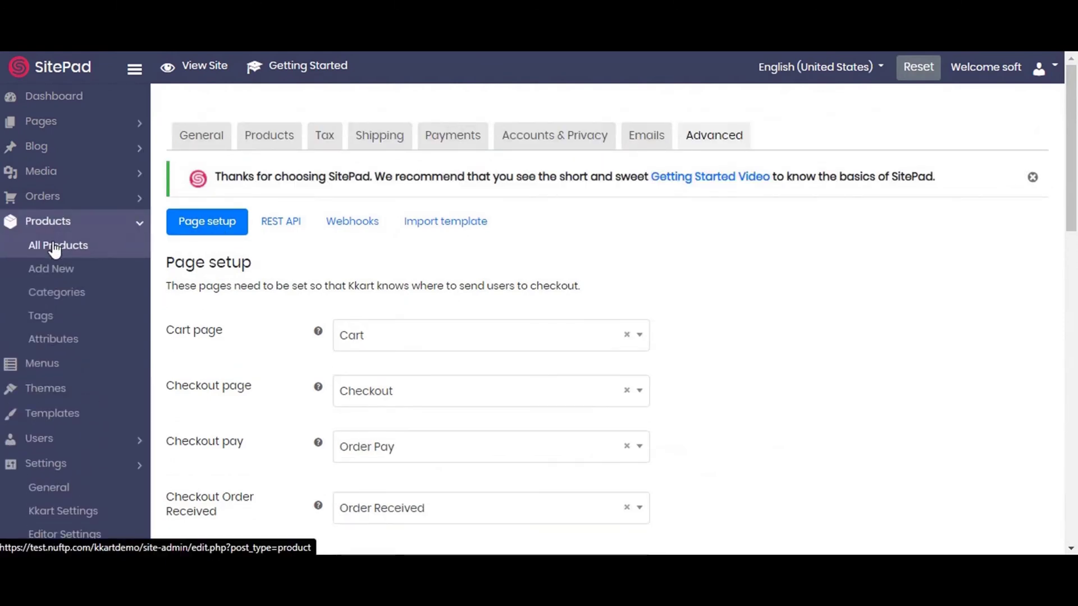
pyautogui.click(55, 250)
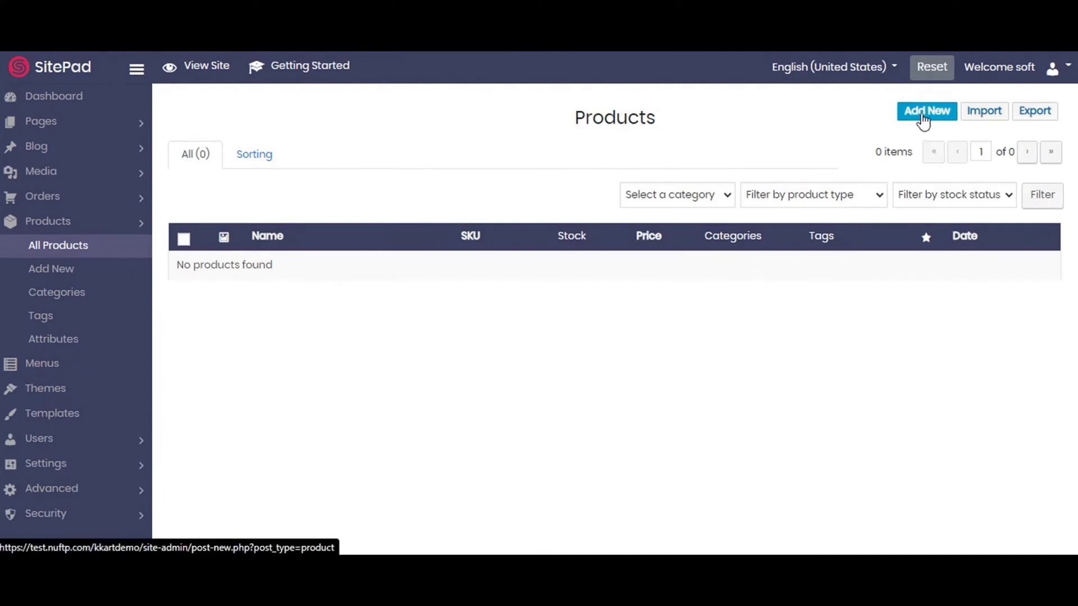
pyautogui.click(922, 116)
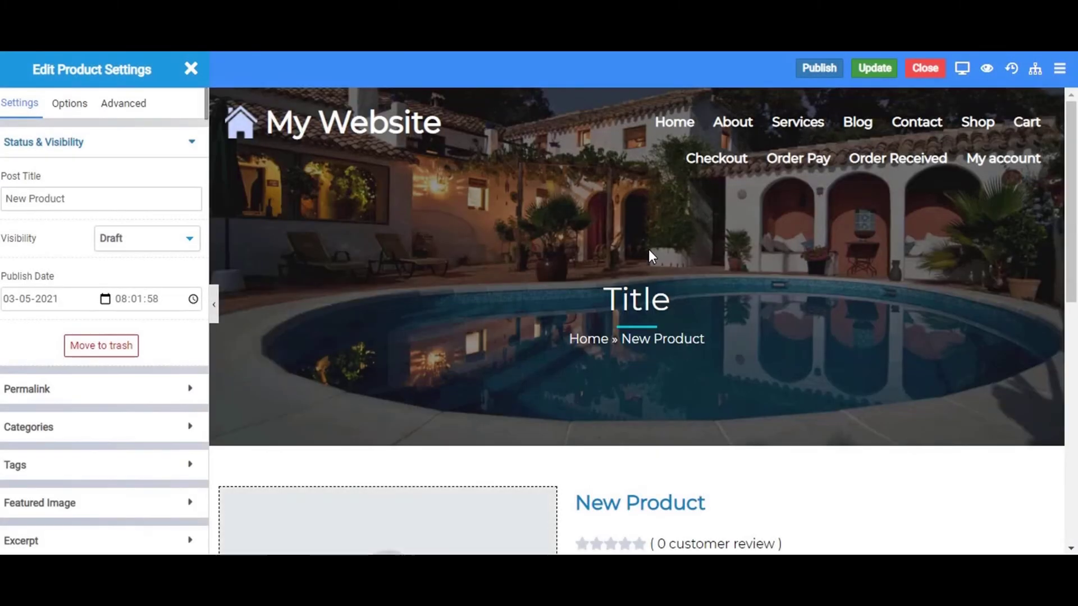
# Erase the New Product text from the product's Post Title field.
pyautogui.scroll(-8, 649, 253)
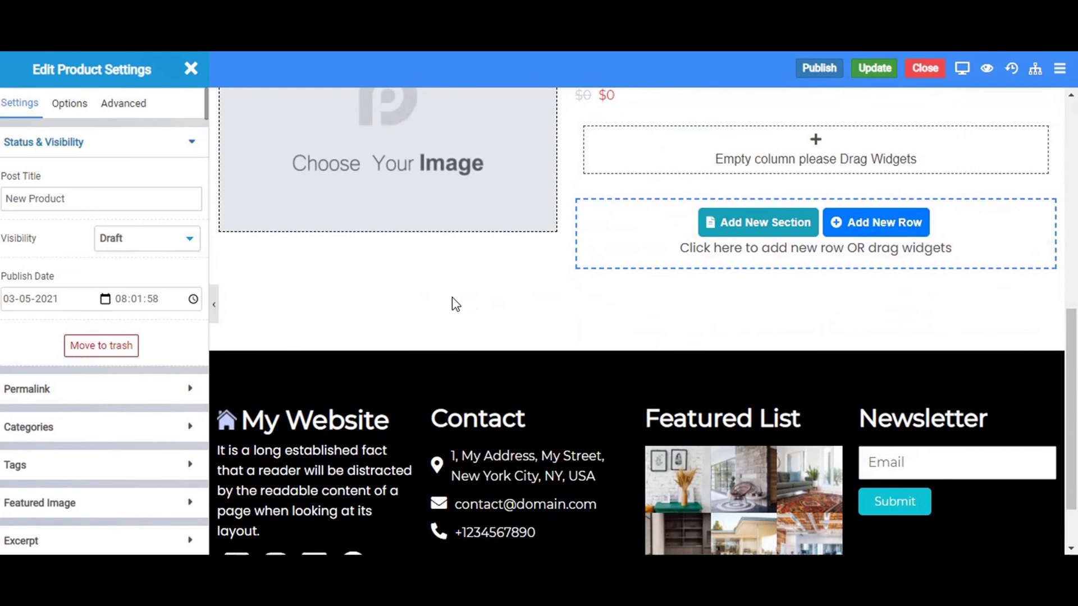
pyautogui.click(81, 205)
pyautogui.doubleClick(81, 205)
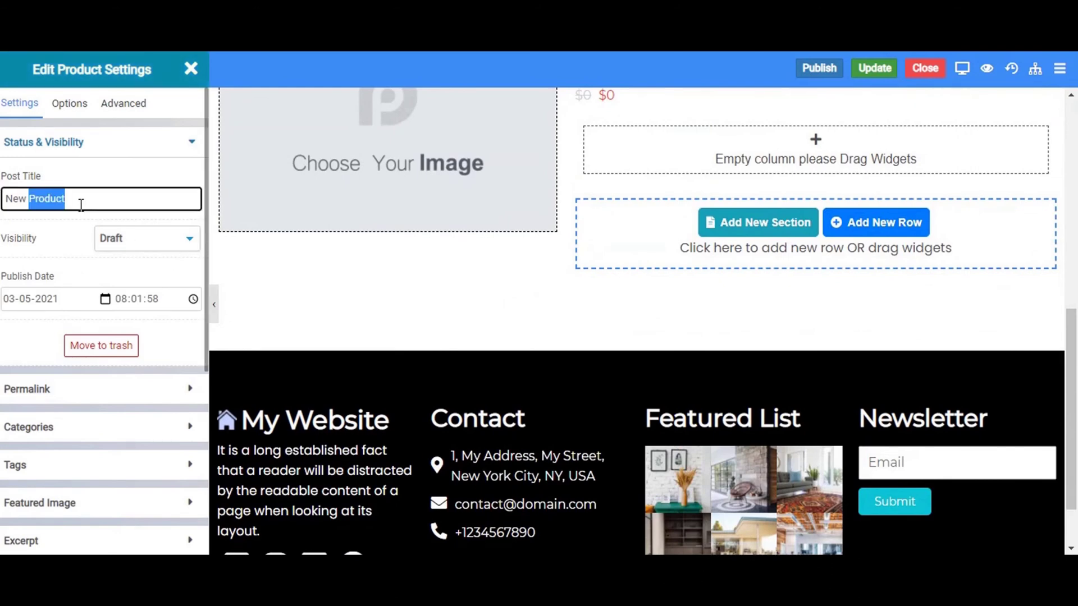
pyautogui.click(82, 205)
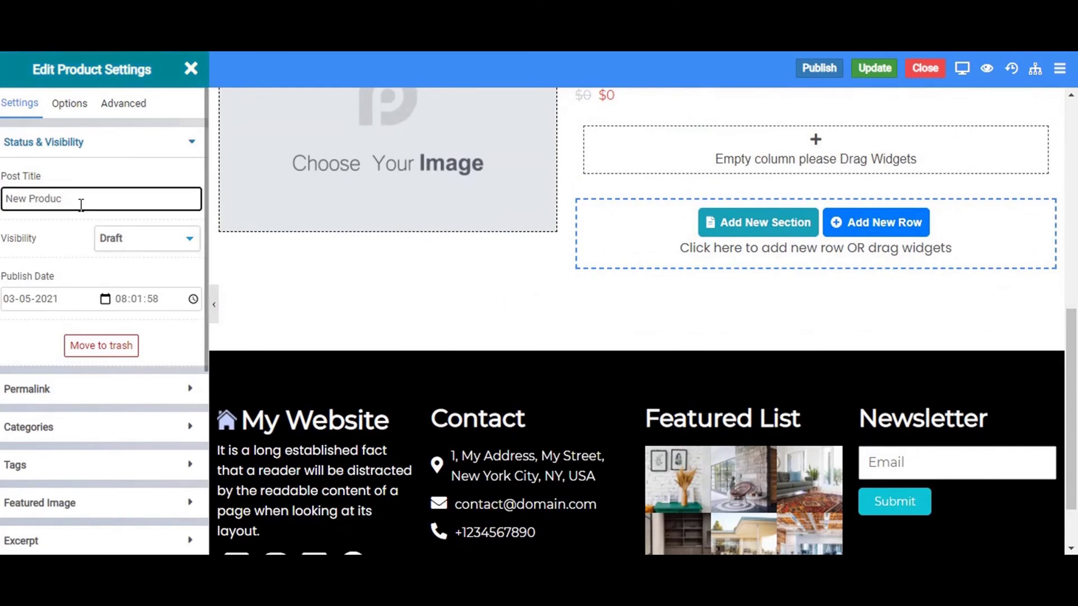
pyautogui.press('BackSpace')
pyautogui.press('BackSpace')
pyautogui.press('BackSpace')
pyautogui.press('BackSpace')
pyautogui.press('BackSpace')
pyautogui.press('BackSpace')
# Type the product title Jordan(Air-Red), correcting the letter-case typos along the way.
pyautogui.press('capslock')
pyautogui.write('J')
pyautogui.press('capslock')
pyautogui.write('o')
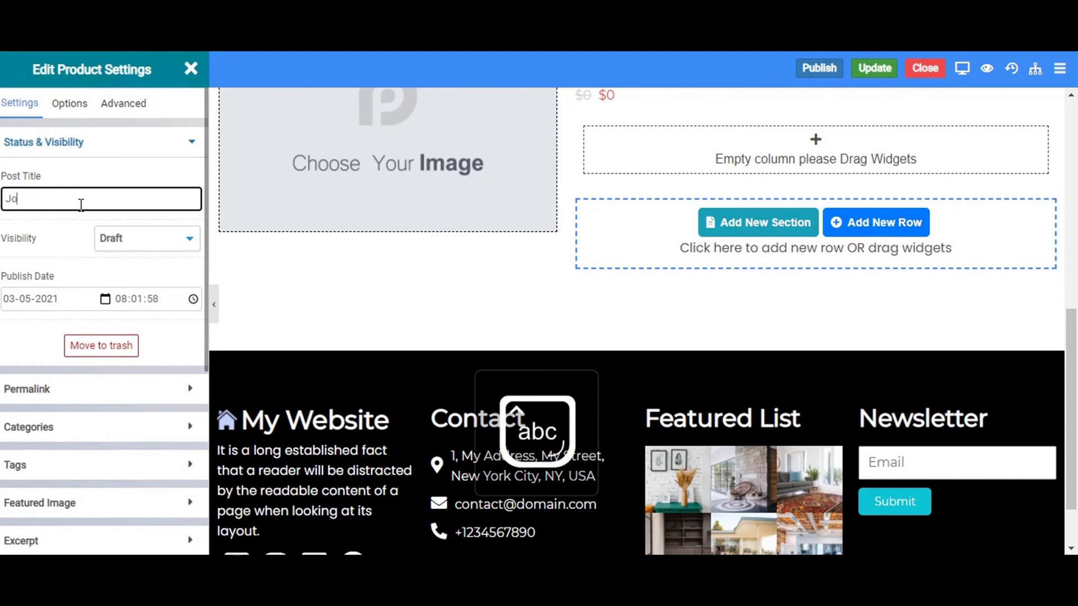
pyautogui.write('rdan')
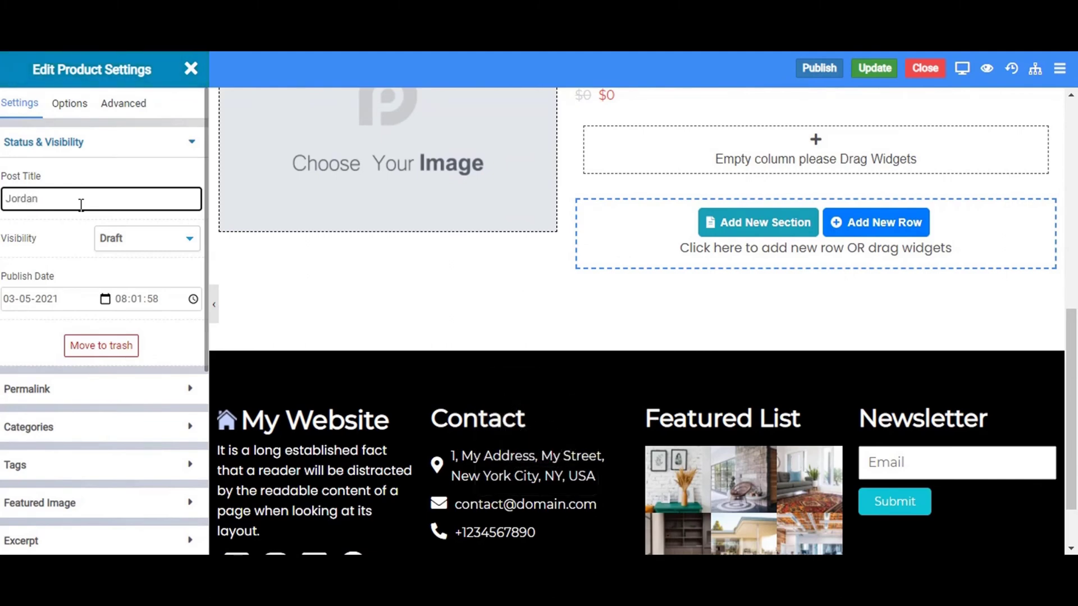
pyautogui.write('(Air-S)')
pyautogui.press('Left')
pyautogui.write('Air-S')
pyautogui.press('capslock')
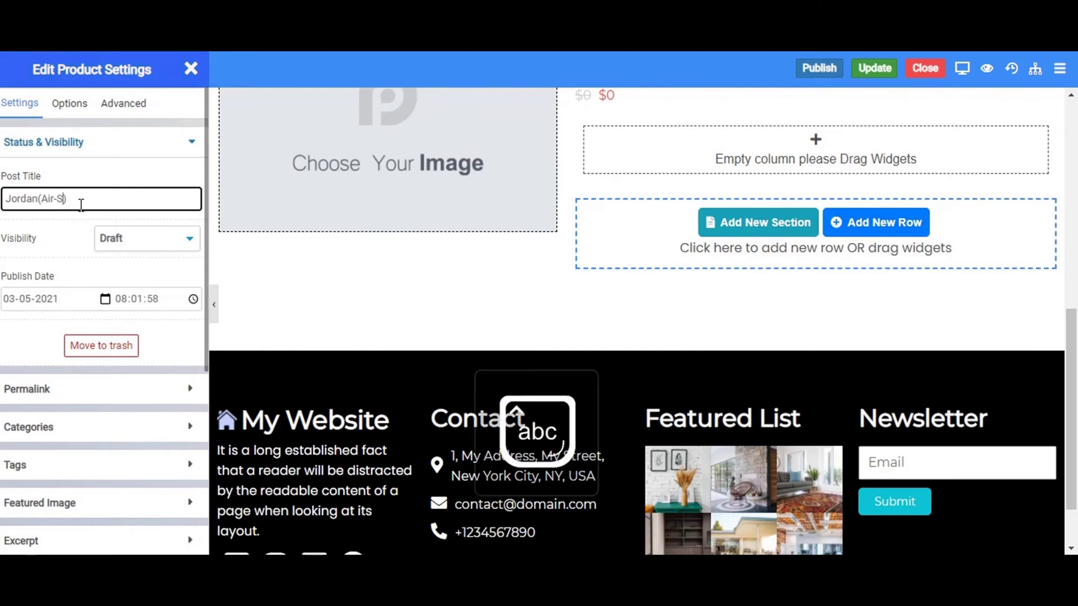
pyautogui.press('BackSpace')
pyautogui.press('capslock')
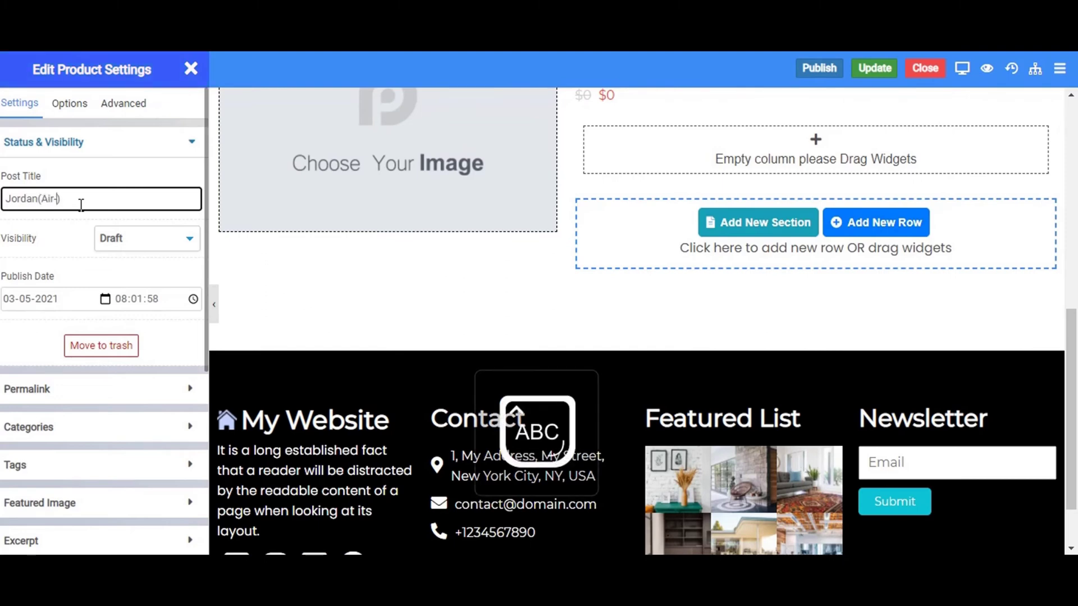
pyautogui.write('RE')
pyautogui.press('BackSpace')
pyautogui.press('capslock')
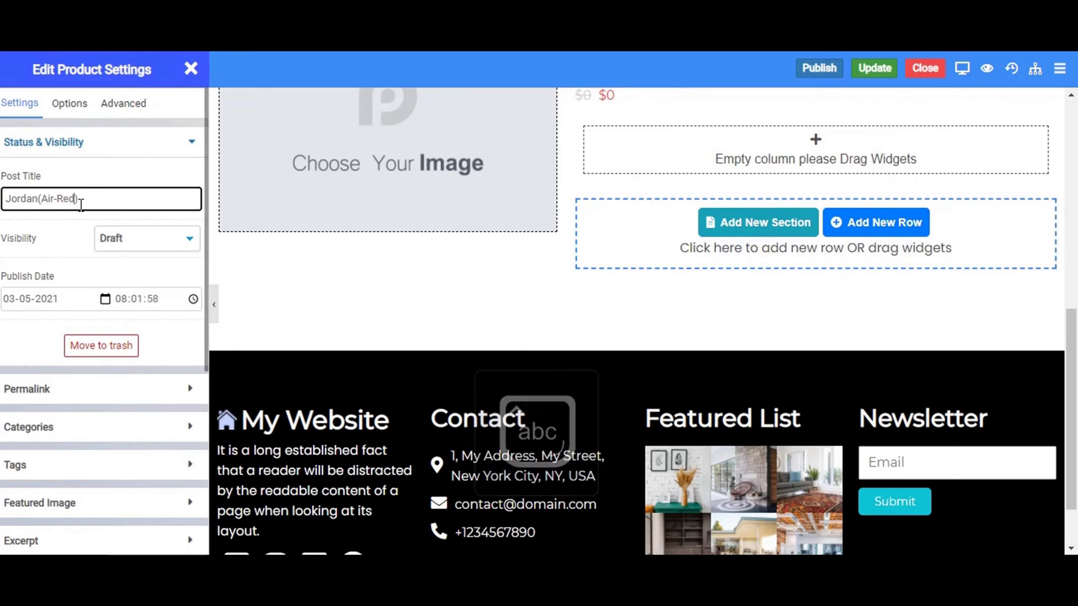
pyautogui.hotkey('shift', 'Left')
pyautogui.hotkey('shift', 'Left')
pyautogui.hotkey('shift', 'Left')
pyautogui.hotkey('shift', 'Left')
pyautogui.hotkey('shift', 'Left')
pyautogui.hotkey('shift', 'Left')
pyautogui.hotkey('shift', 'Left')
pyautogui.hotkey('shift', 'Left')
pyautogui.hotkey('shift', 'Left')
pyautogui.hotkey('shift', 'Left')
pyautogui.hotkey('shift', 'Left')
pyautogui.hotkey('shift', 'Left')
pyautogui.hotkey('shift', 'Left')
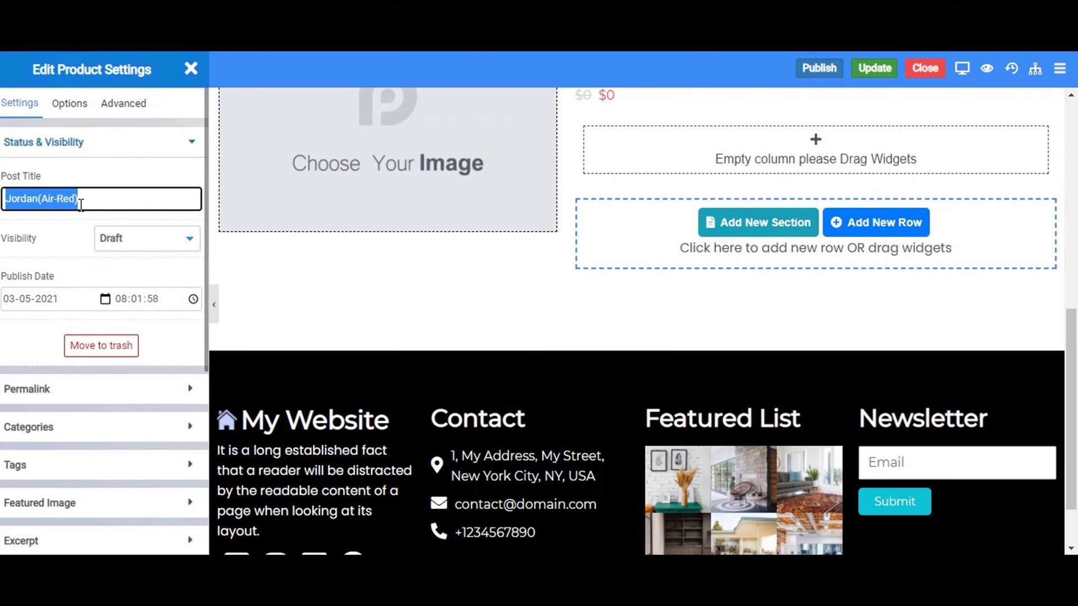
# Replace the new_product URL slug in Permalink with a pasted new slug.
pyautogui.moveTo(81, 205); pyautogui.dragTo(50, 404)
pyautogui.click(47, 404)
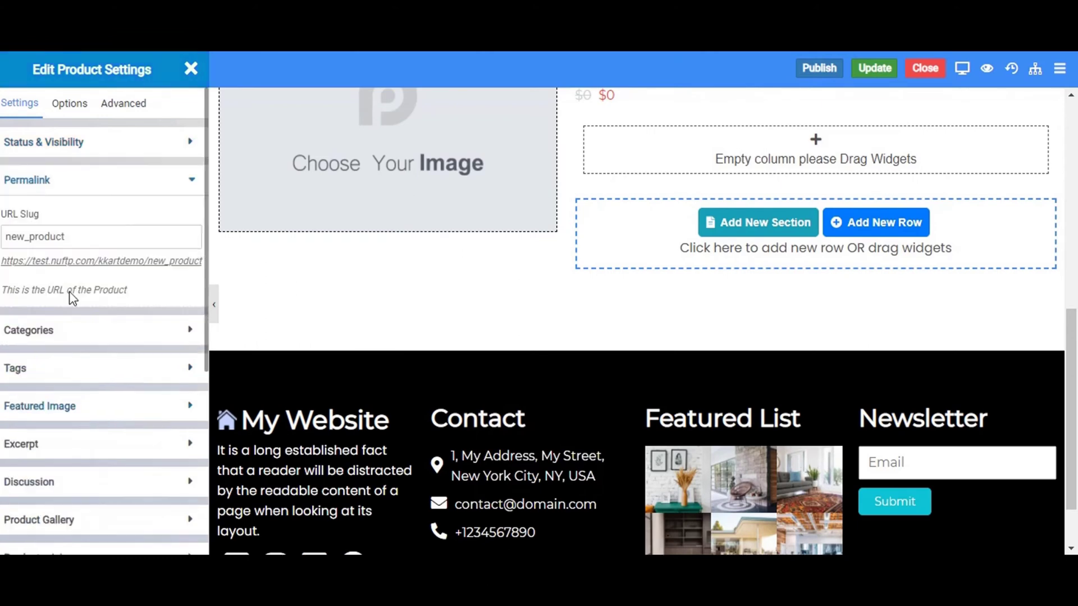
pyautogui.moveTo(92, 239); pyautogui.dragTo(2, 268)
pyautogui.press('BackSpace')
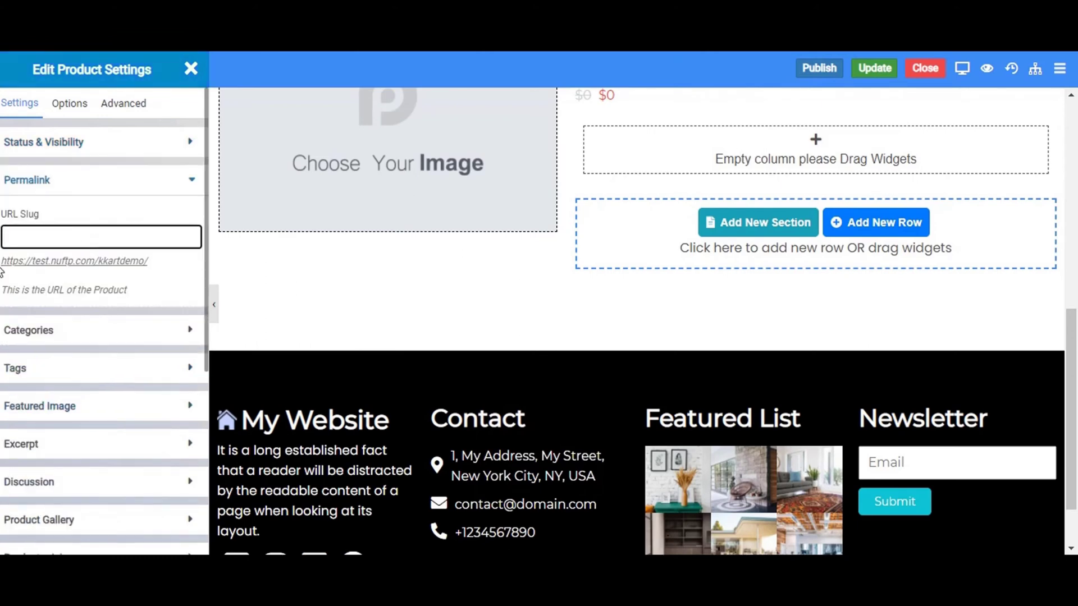
pyautogui.hotkey('ctrl', 'v')
# Create the categories Shoes and Wearable and tick both for the product.
pyautogui.click(43, 359)
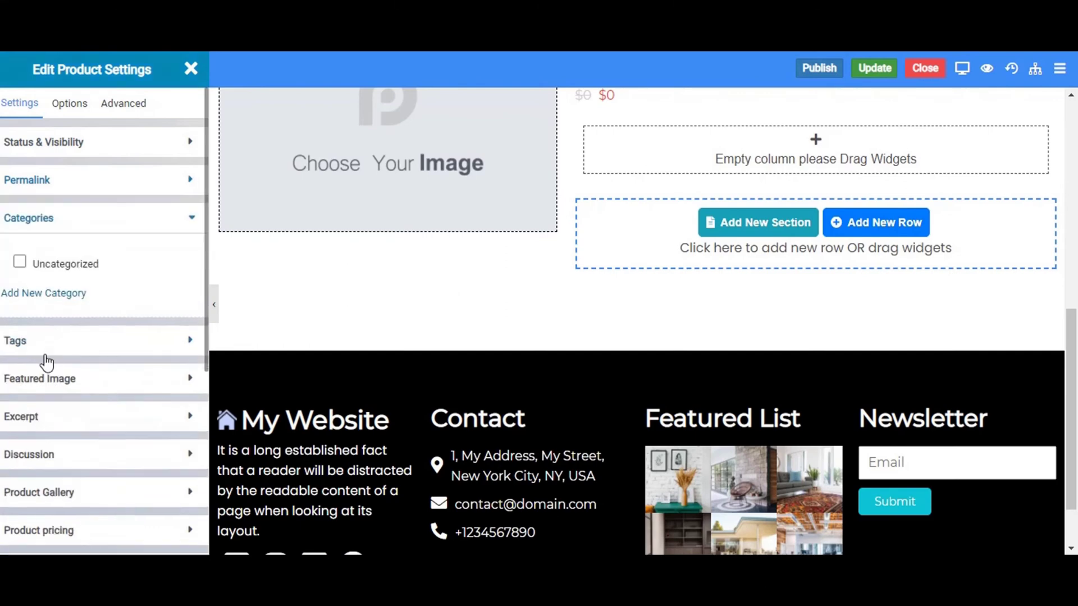
pyautogui.click(43, 303)
pyautogui.click(29, 343)
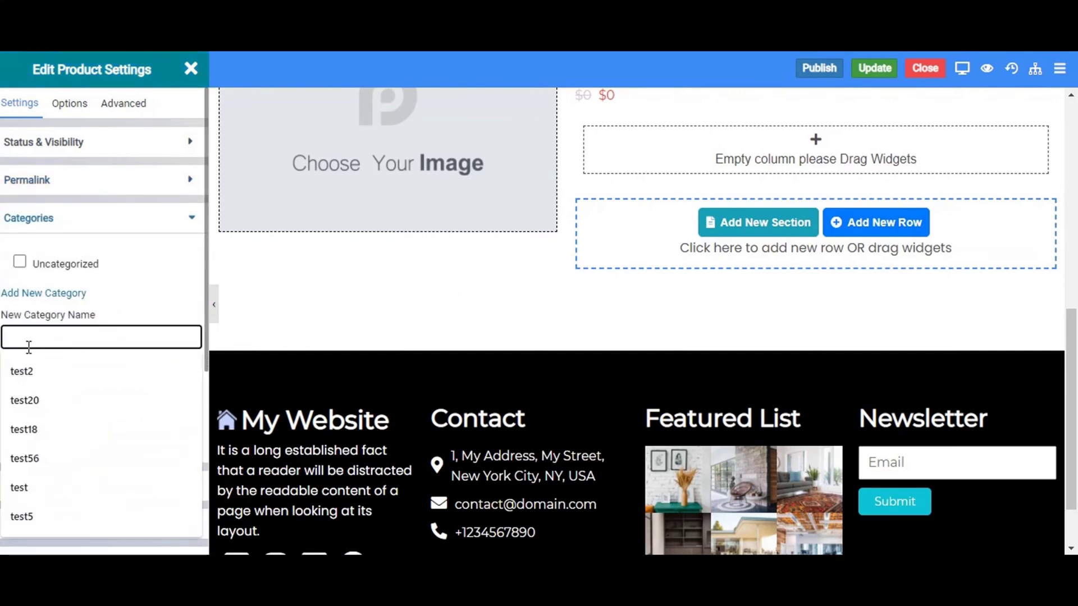
pyautogui.write('Sh')
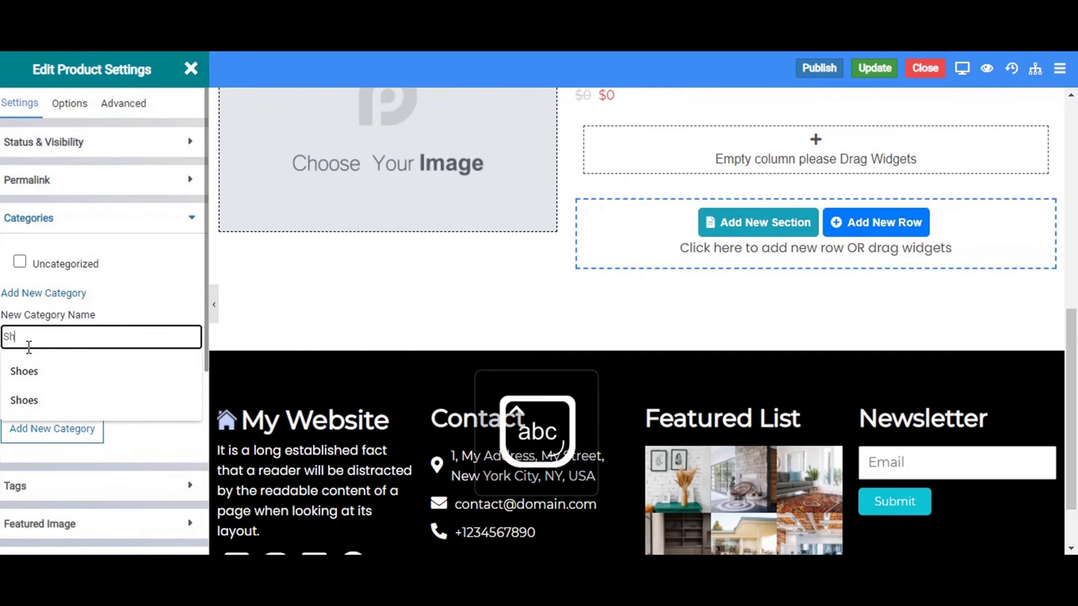
pyautogui.write('s')
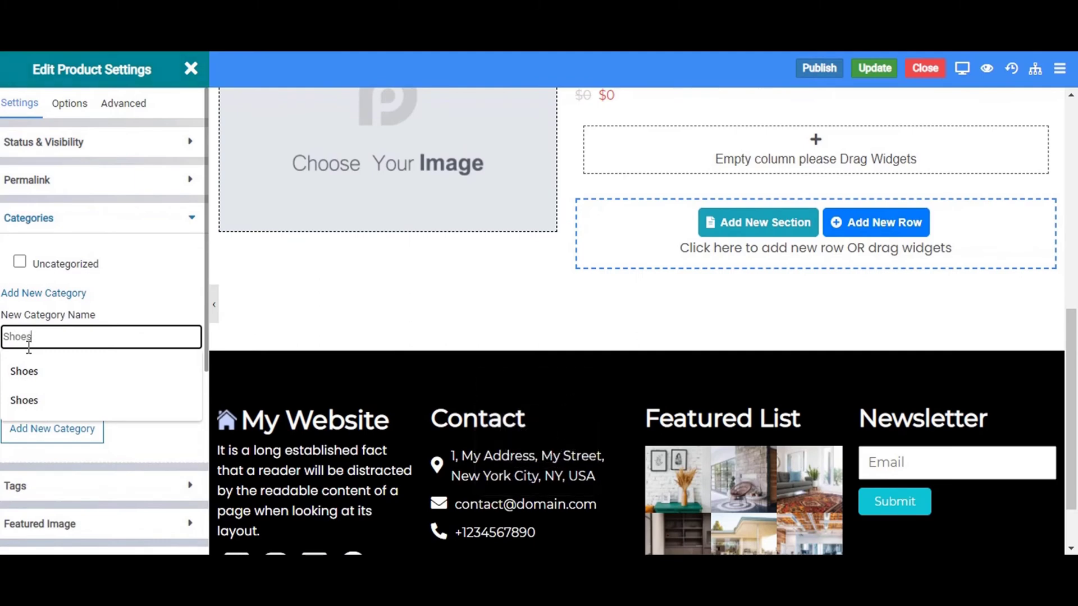
pyautogui.click(56, 433)
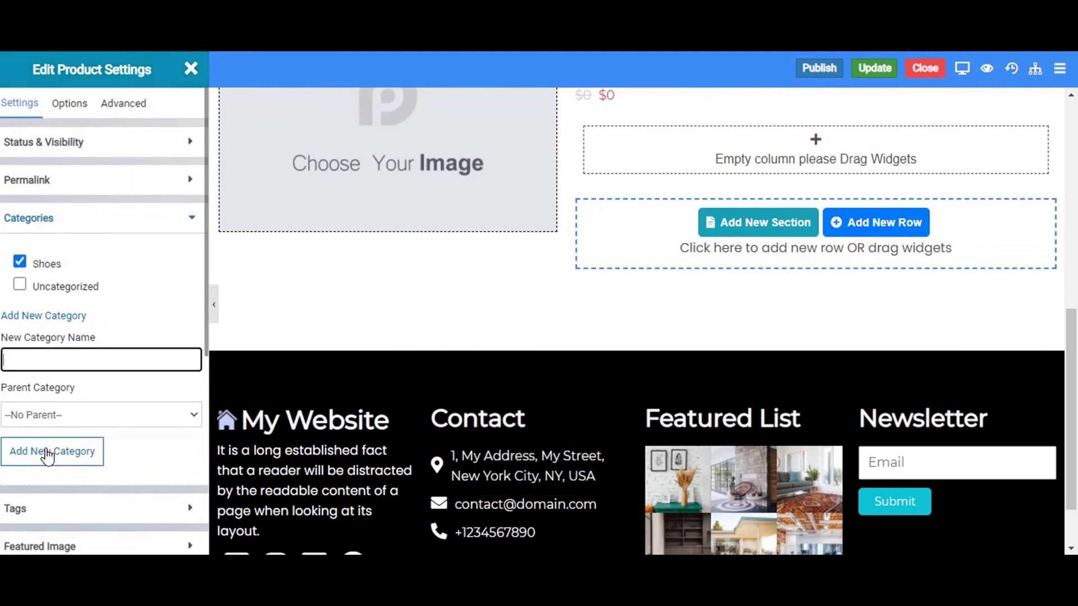
pyautogui.click(54, 451)
pyautogui.click(24, 361)
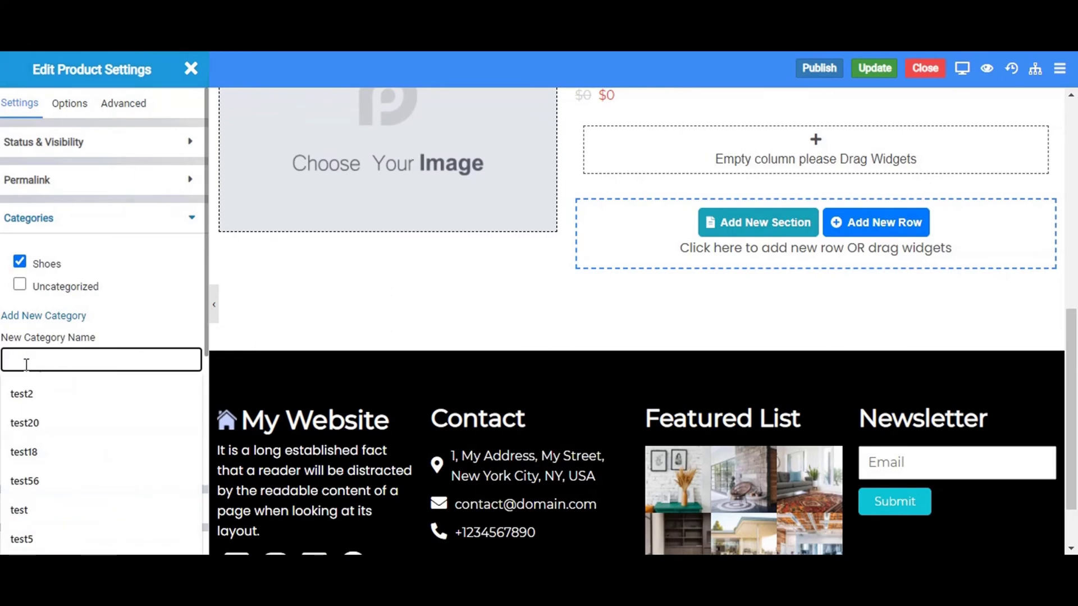
pyautogui.press('capslock')
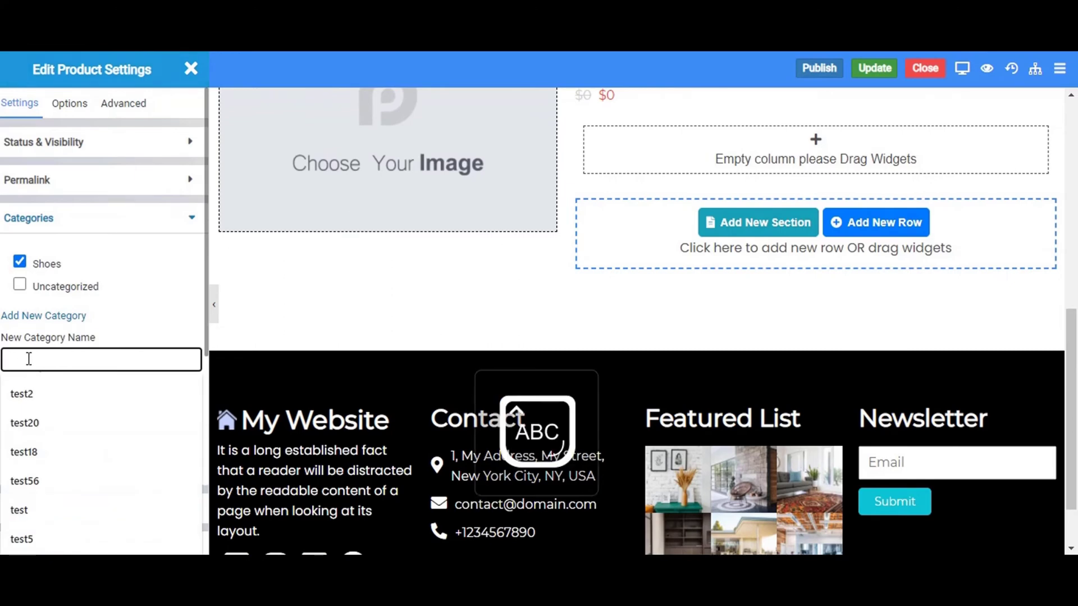
pyautogui.write('Wearable')
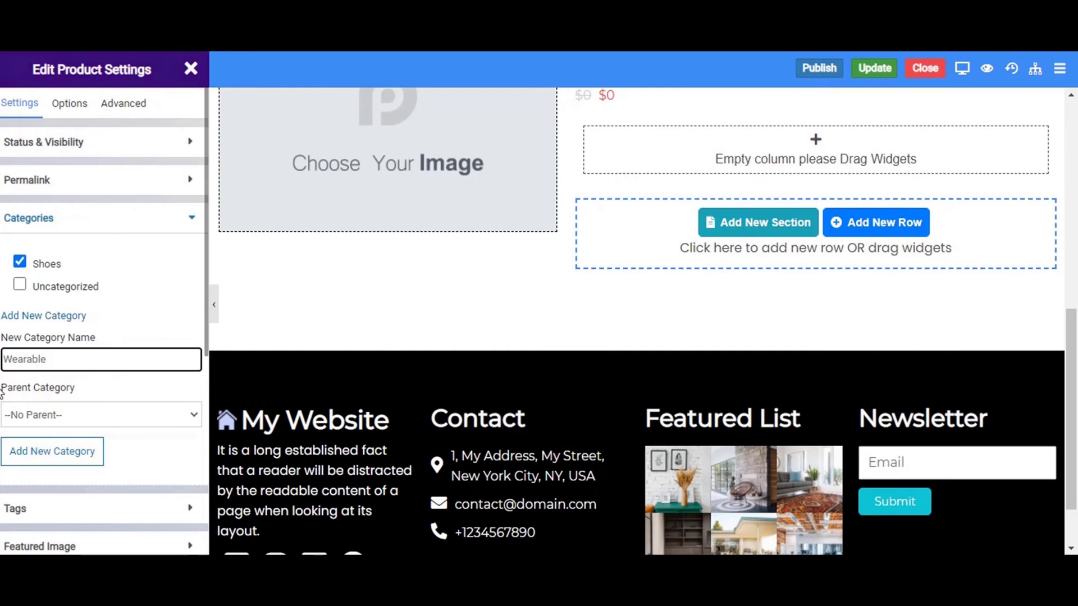
pyautogui.click(86, 456)
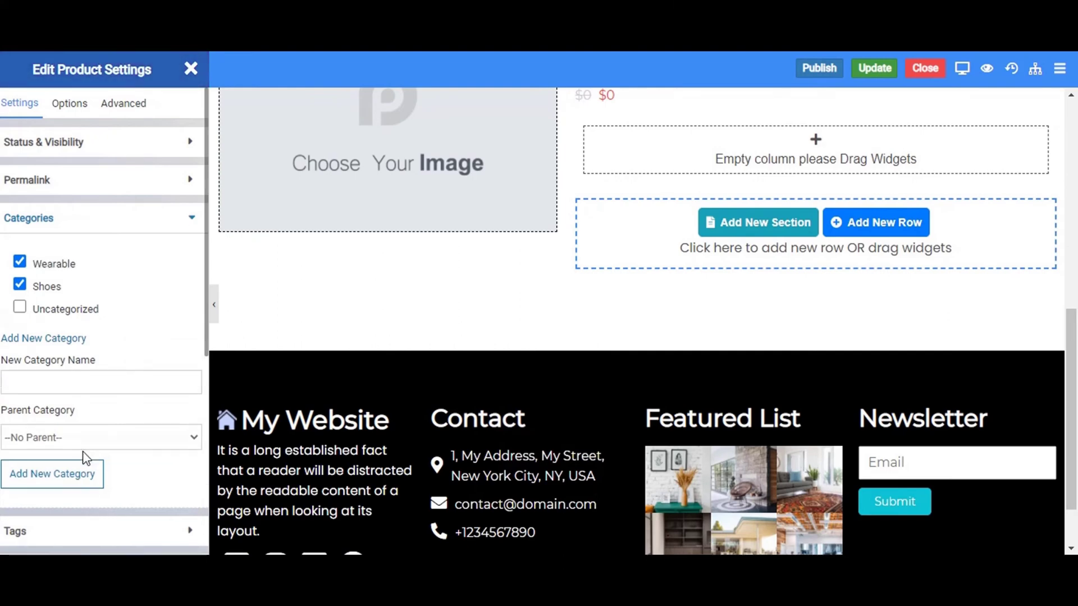
# Add the tags wearing and solution to the product.
pyautogui.scroll(-2, 84, 457)
pyautogui.click(34, 438)
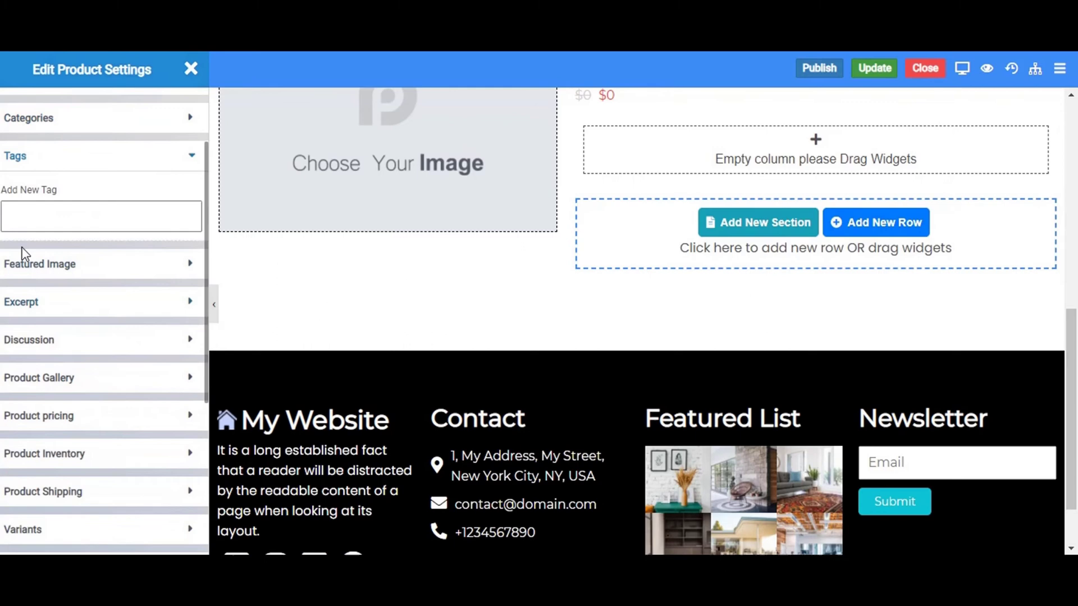
pyautogui.click(23, 223)
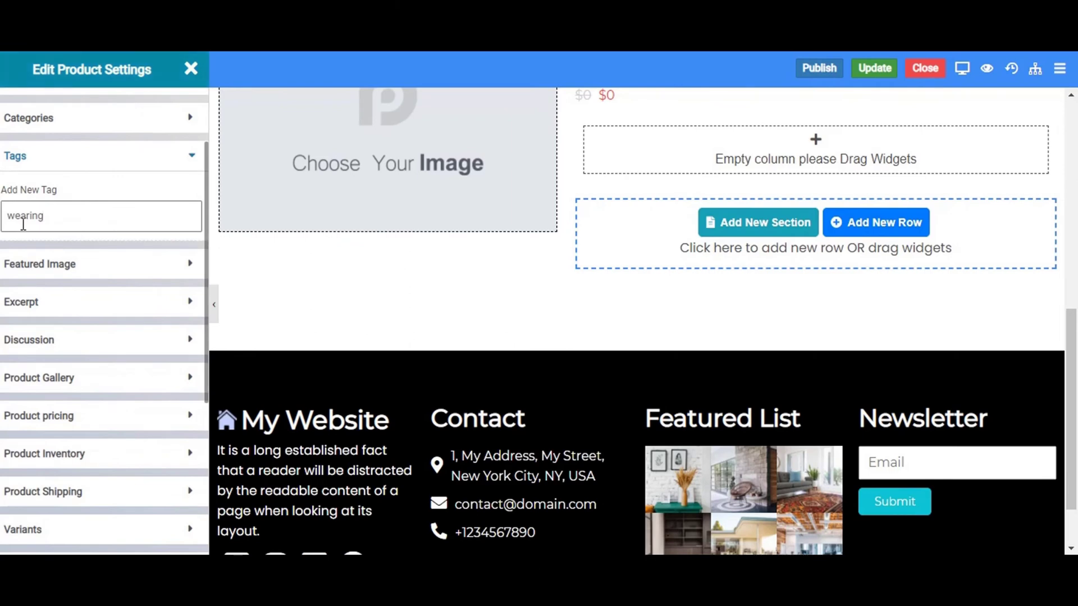
pyautogui.press('Return')
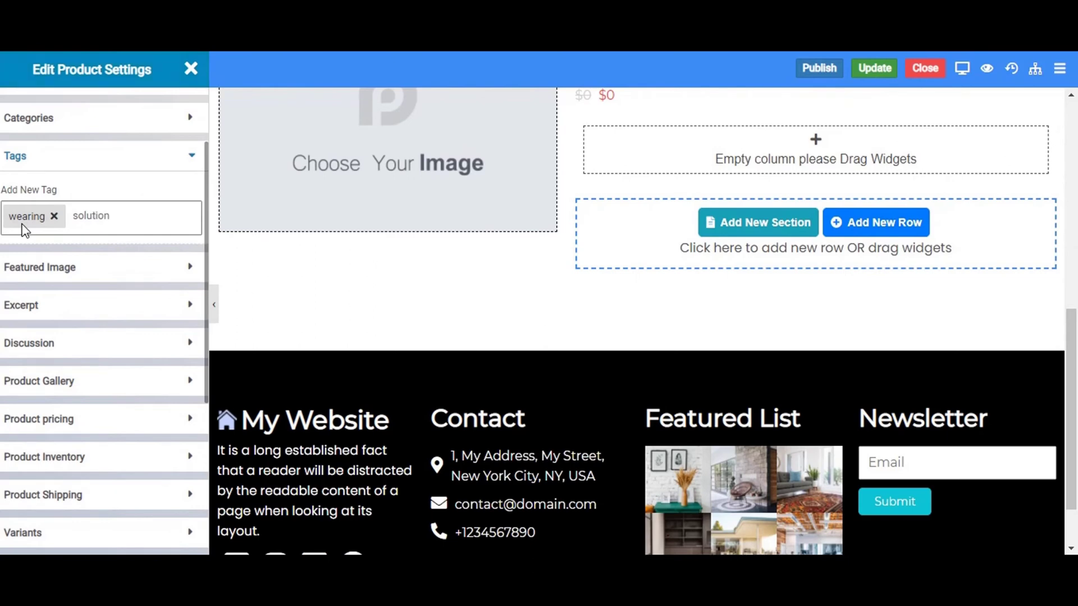
pyautogui.press('Return')
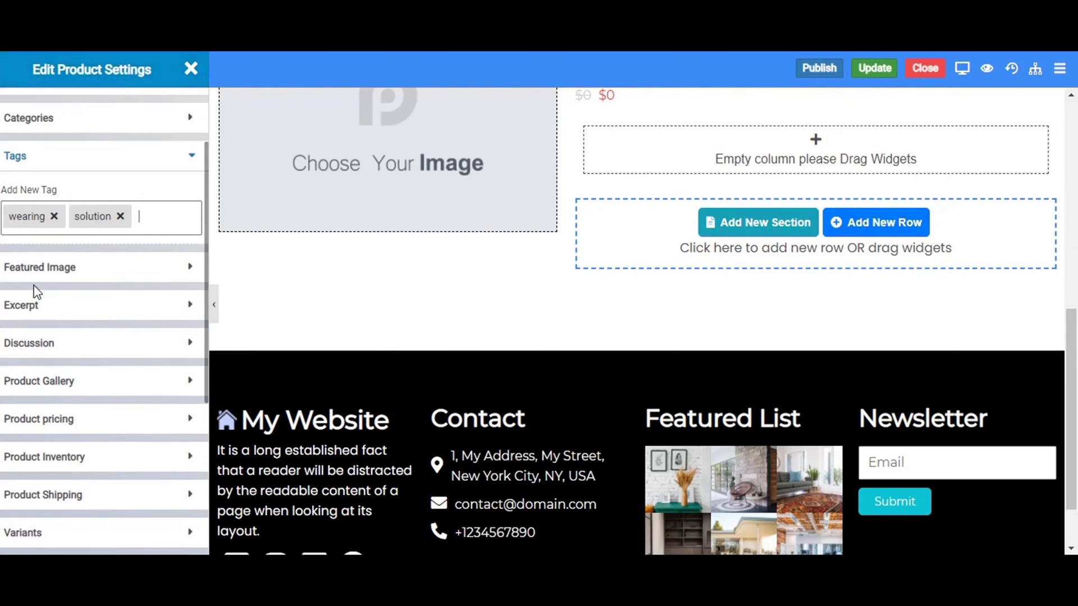
# Upload the red shoe photo product1.jpg and insert it as the featured image.
pyautogui.click(28, 274)
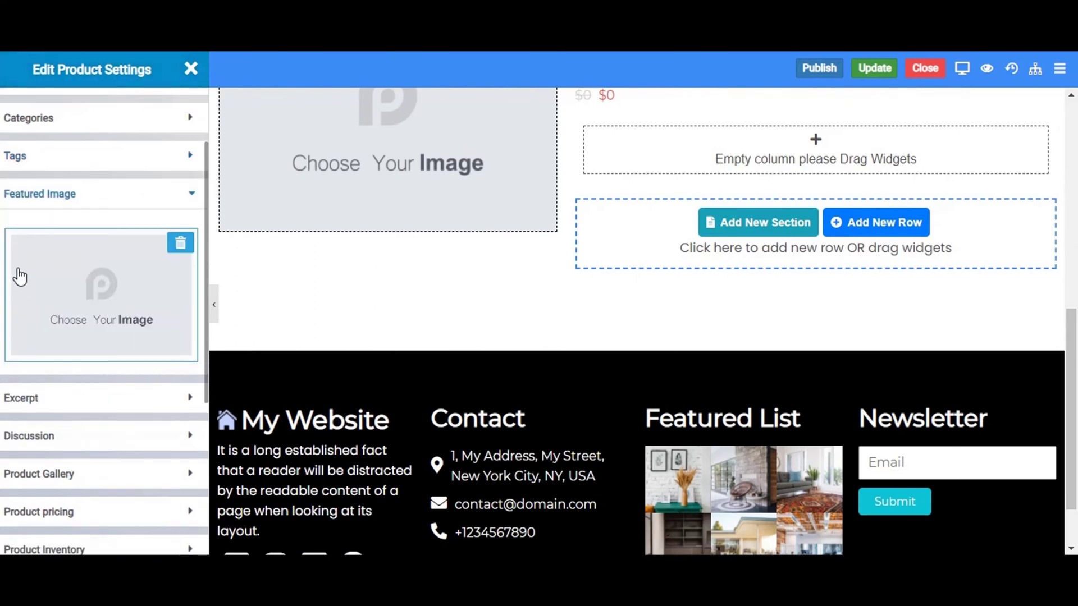
pyautogui.click(59, 309)
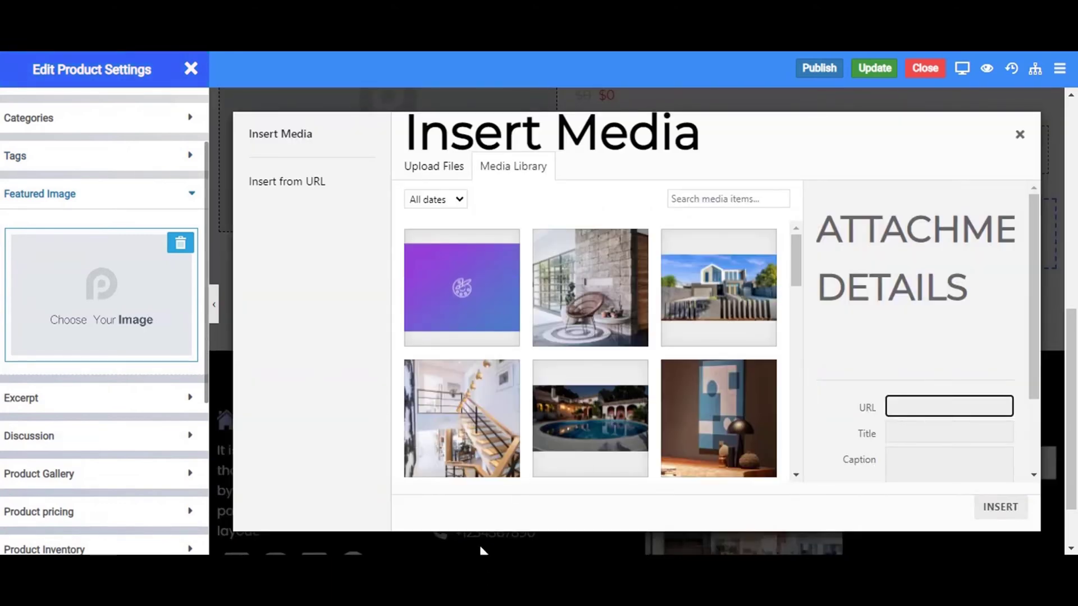
pyautogui.moveTo(483, 551); pyautogui.dragTo(649, 449)
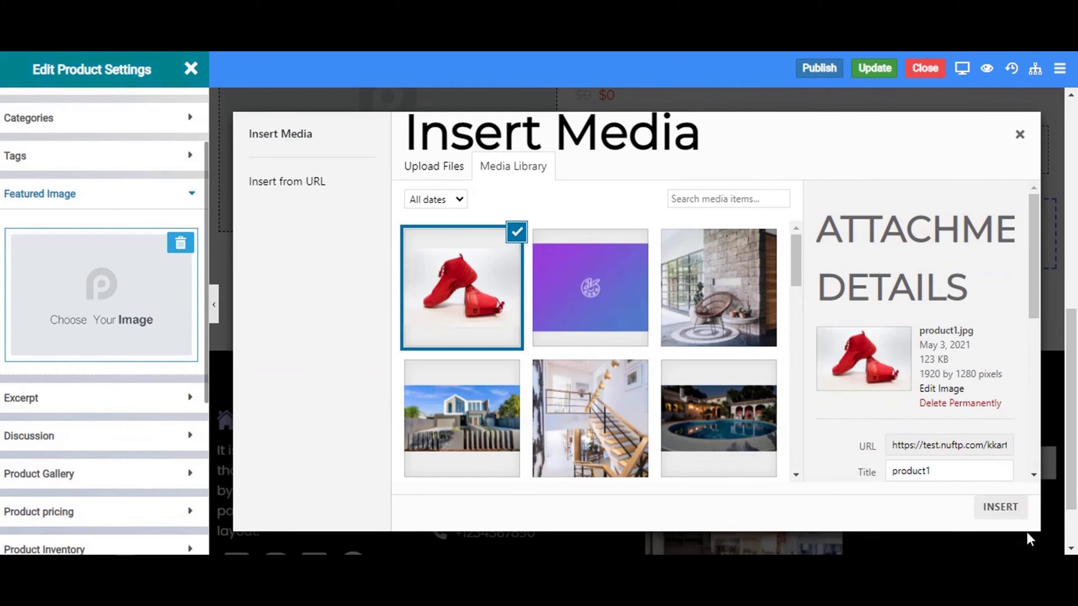
pyautogui.click(1002, 508)
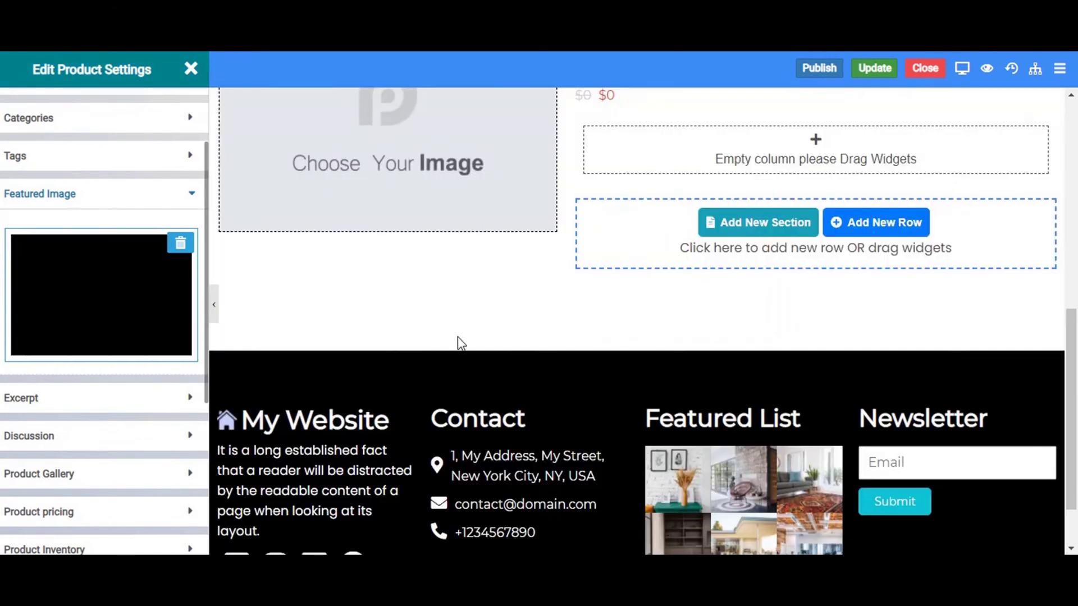
# Paste a long excerpt for the product and turn on its comments.
pyautogui.click(37, 400)
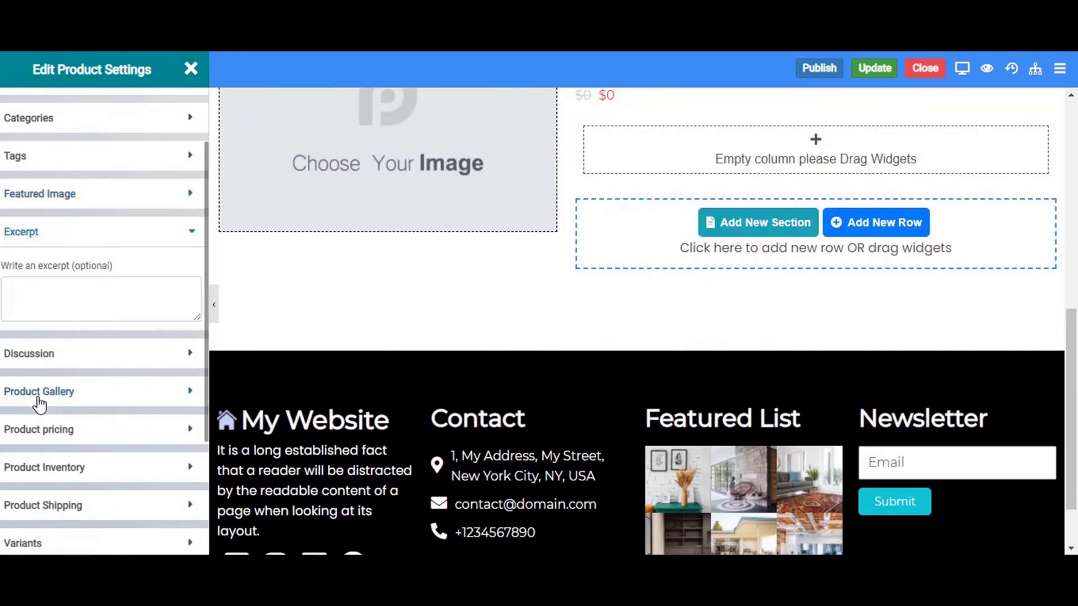
pyautogui.click(19, 293)
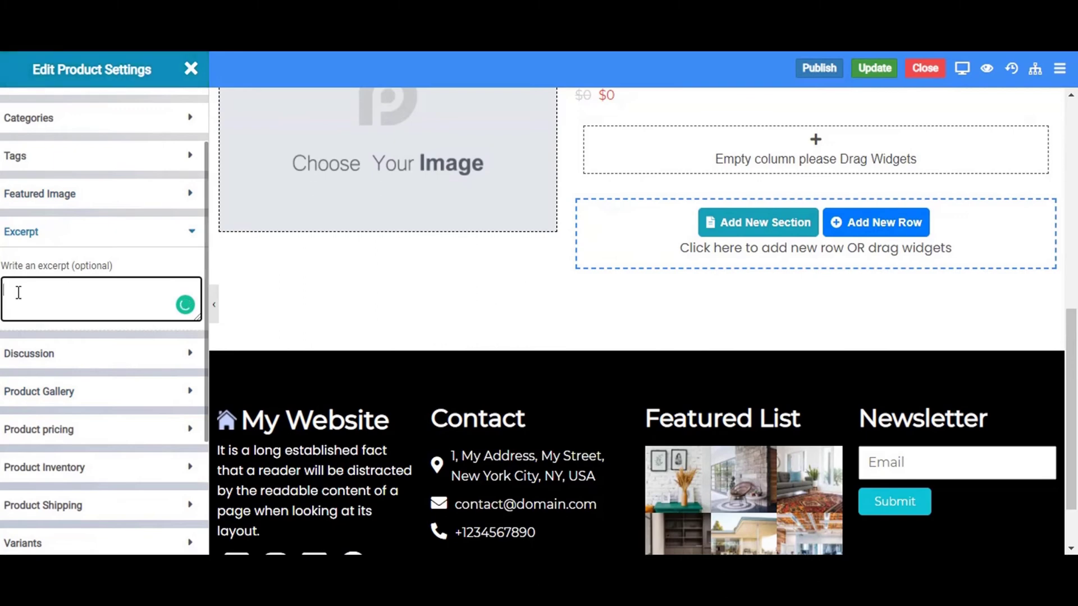
pyautogui.hotkey('ctrl', 'v')
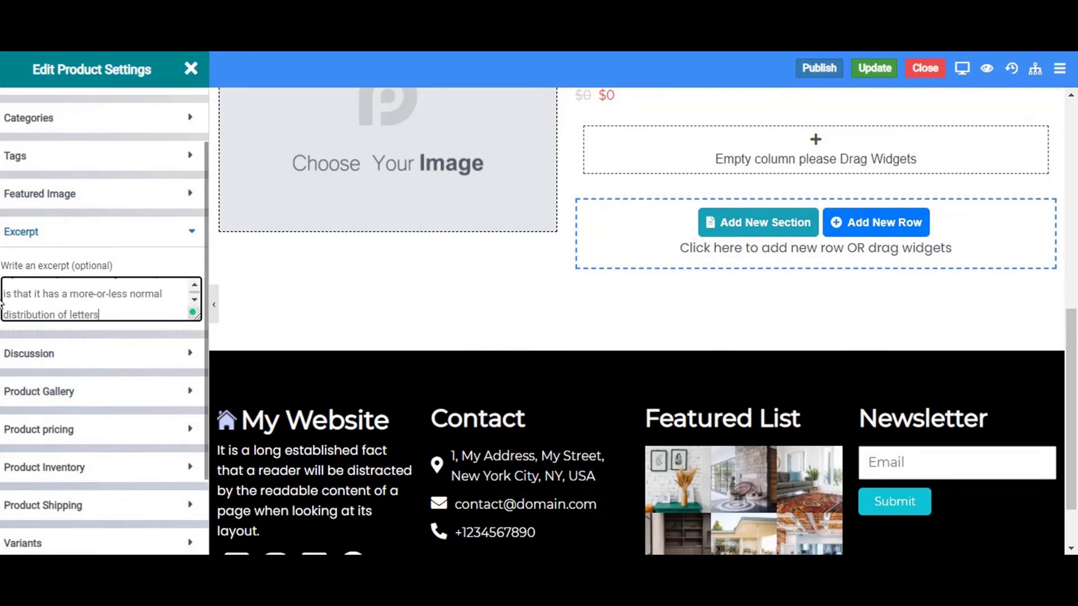
pyautogui.click(31, 353)
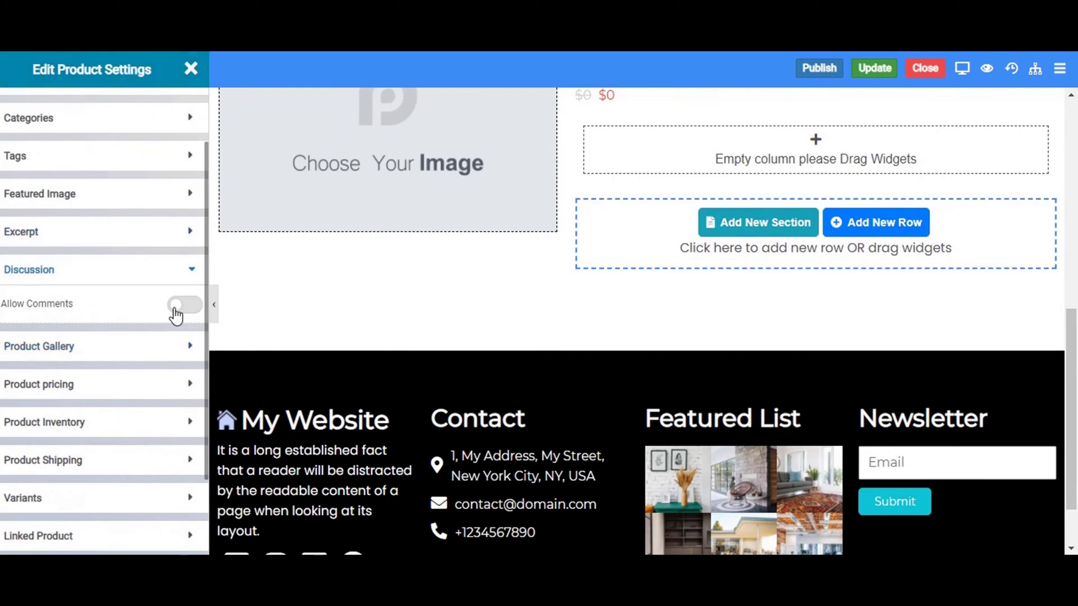
pyautogui.click(174, 308)
# Insert a gallery of four red shoe photos, moving the side-view shoe to second place.
pyautogui.click(111, 350)
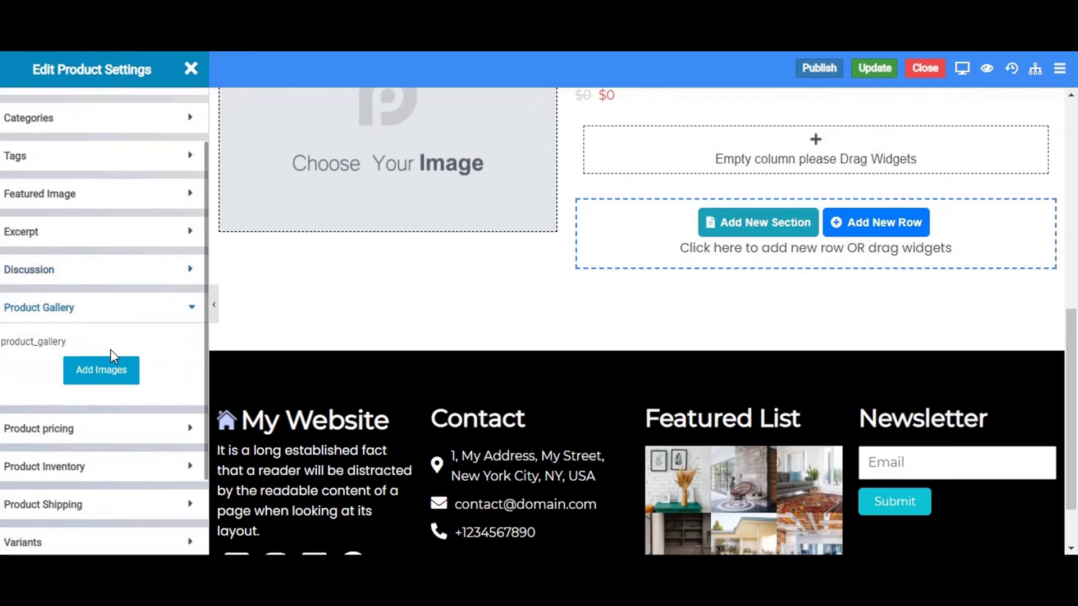
pyautogui.click(82, 378)
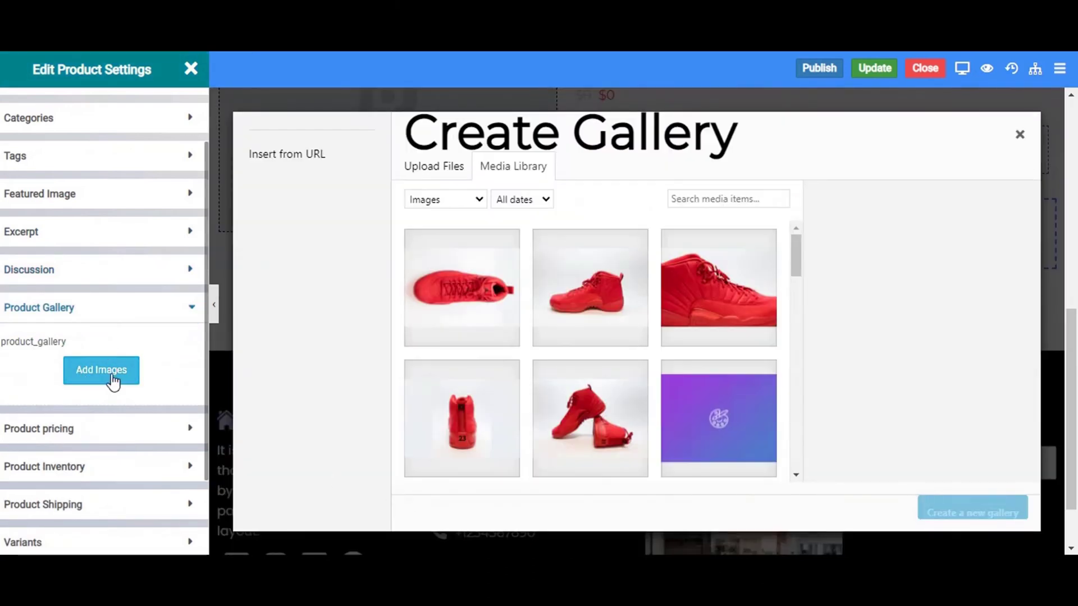
pyautogui.click(469, 421)
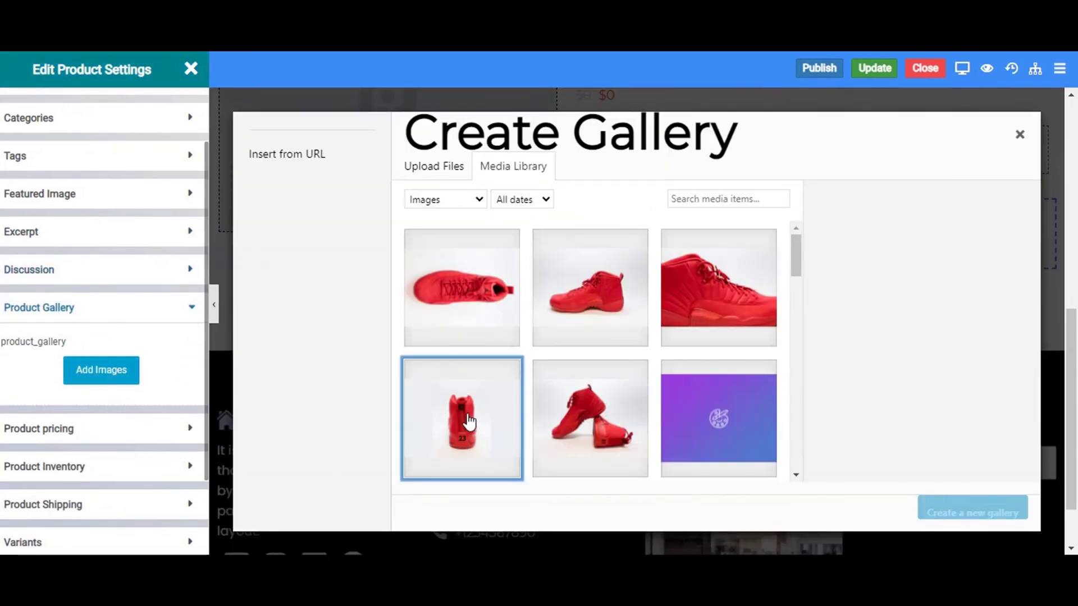
pyautogui.click(466, 321)
pyautogui.click(611, 313)
pyautogui.click(698, 313)
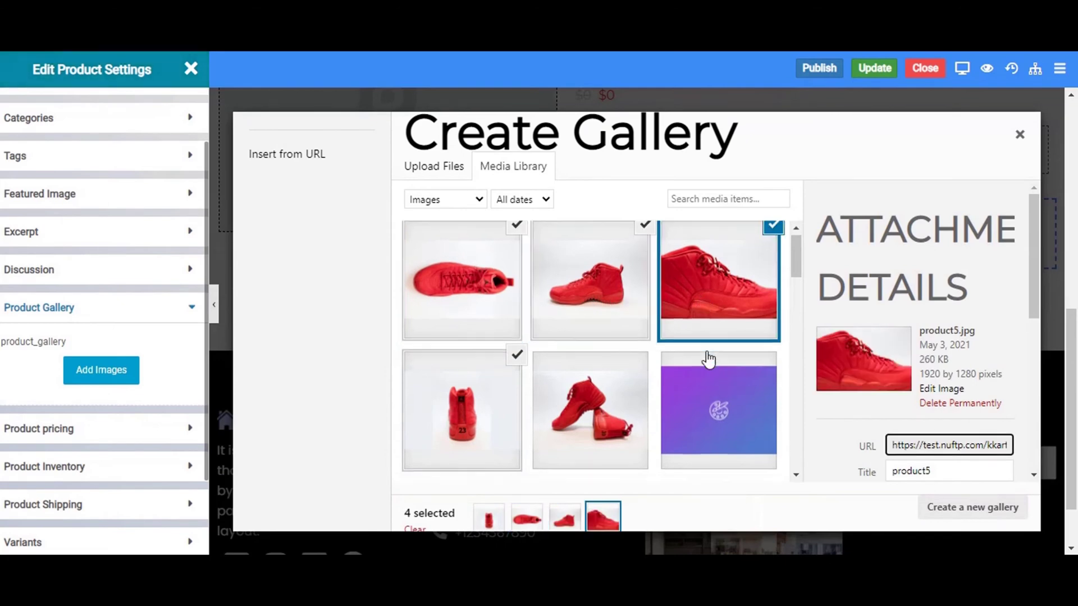
pyautogui.scroll(-3, 708, 360)
pyautogui.click(967, 511)
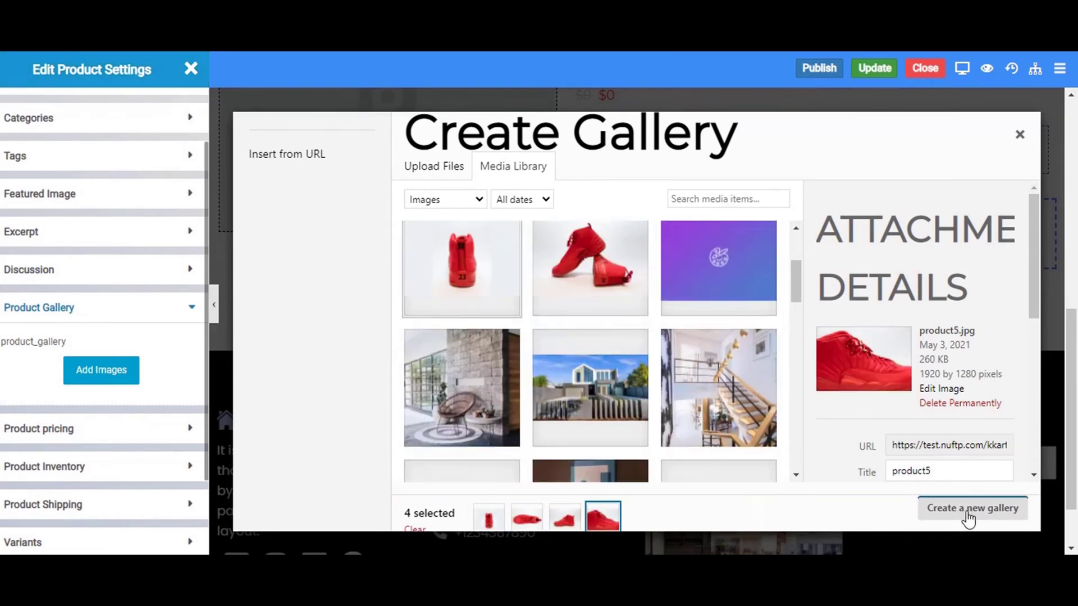
pyautogui.moveTo(483, 296); pyautogui.dragTo(604, 298)
pyautogui.moveTo(712, 293); pyautogui.dragTo(581, 299)
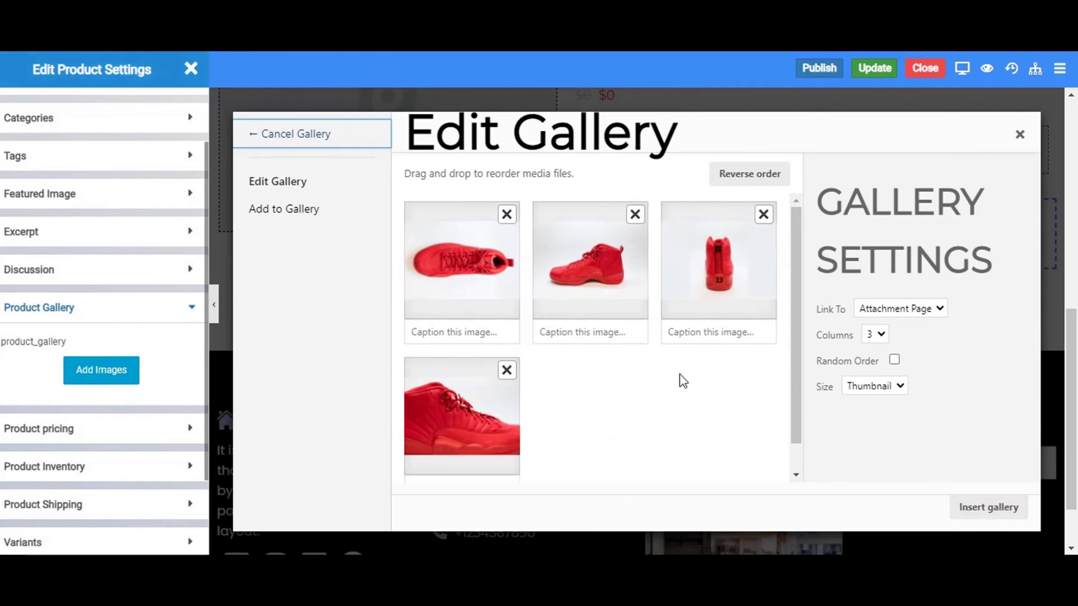
pyautogui.click(967, 509)
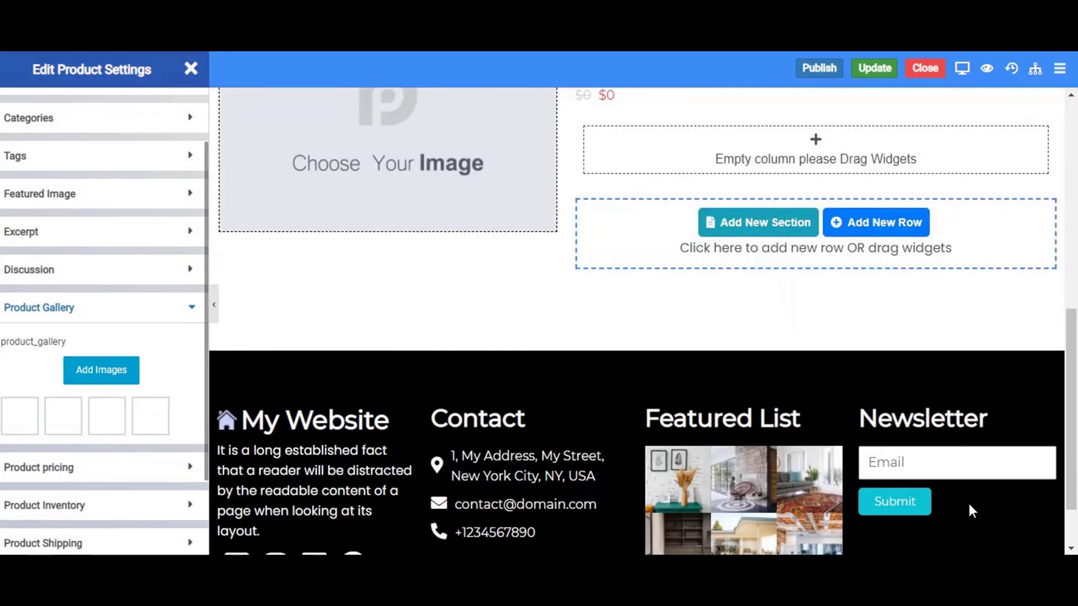
# Set regular price 400 and sale price 300, mark it downloadable, and leave Sale Schedule off.
pyautogui.click(58, 475)
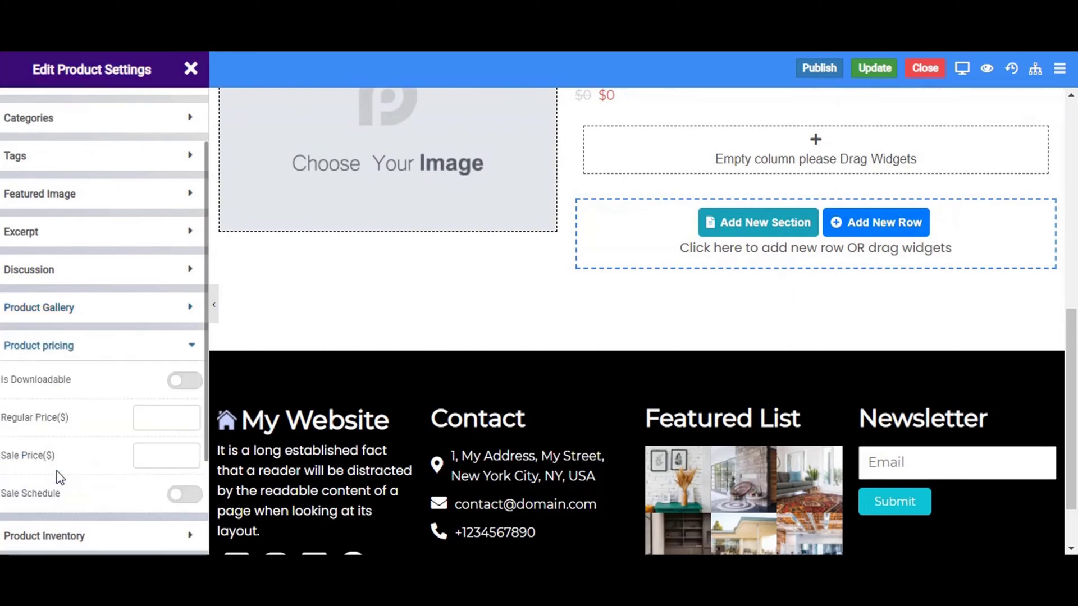
pyautogui.click(147, 417)
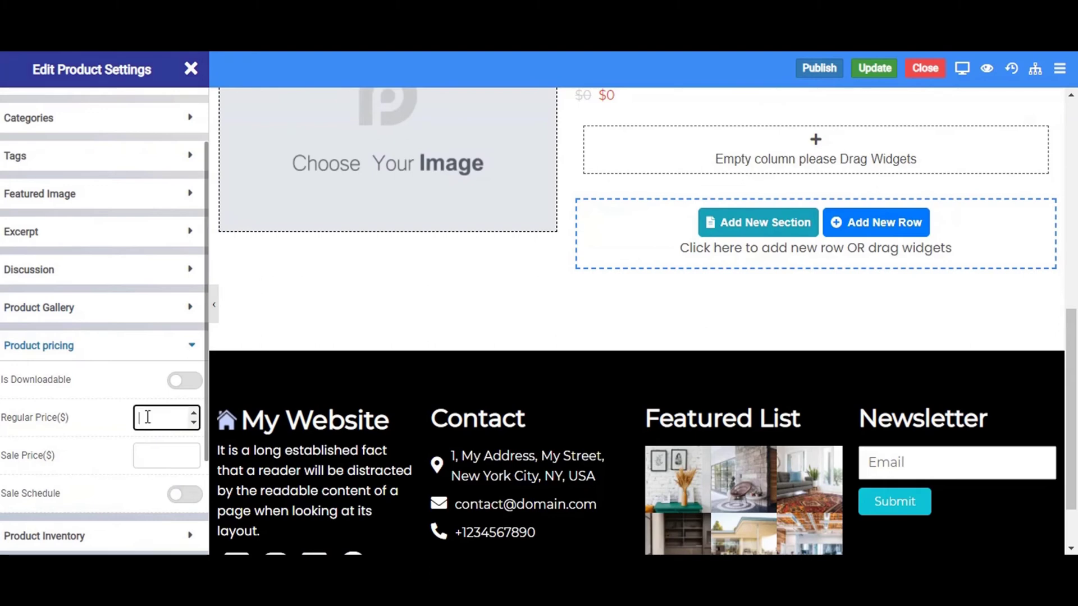
pyautogui.scroll(-2, 148, 421)
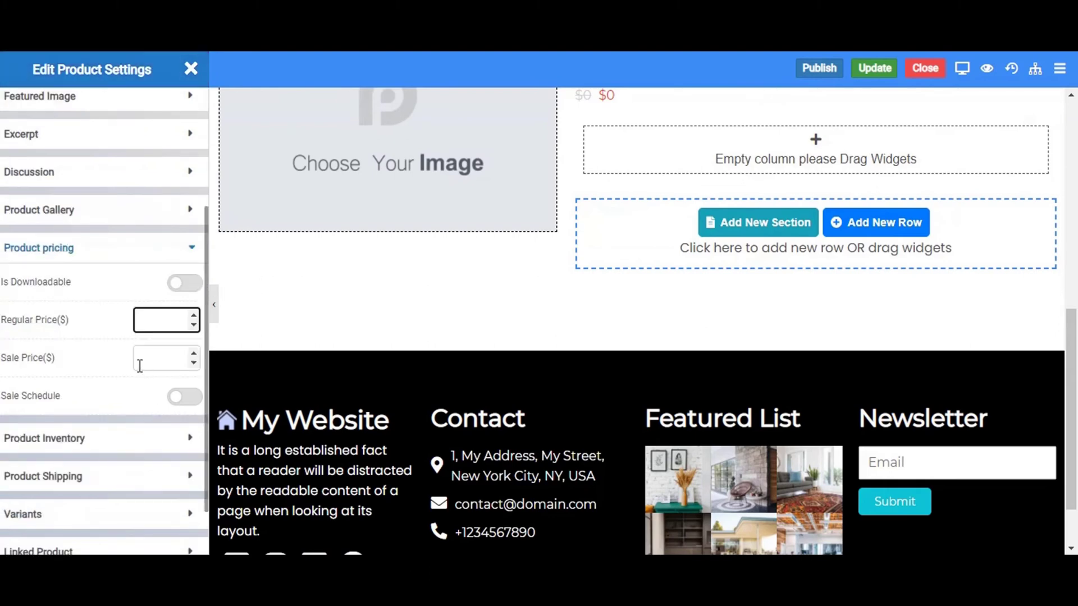
pyautogui.write('4000')
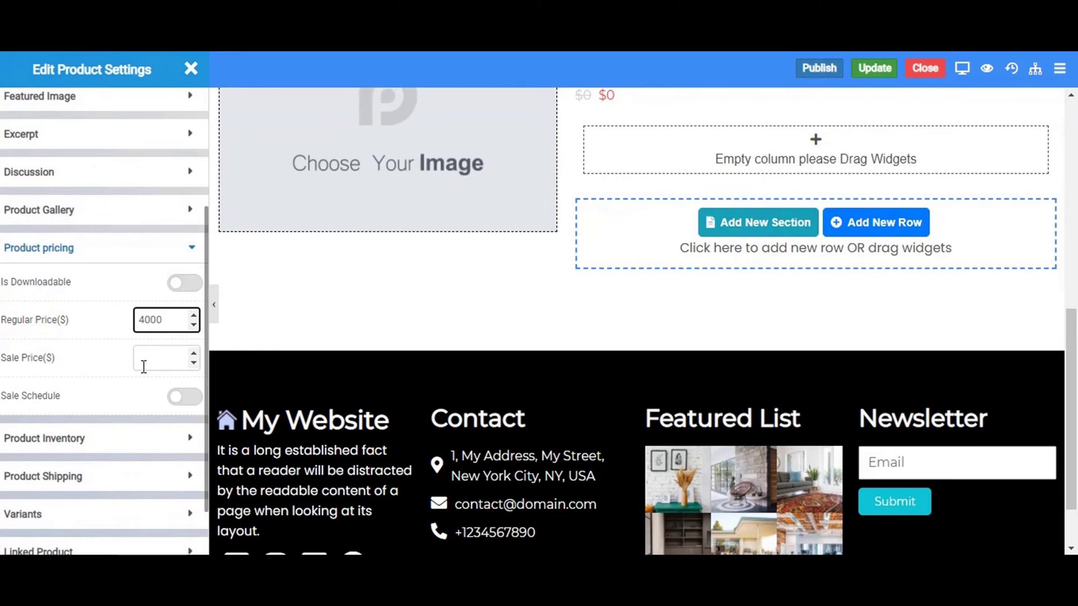
pyautogui.press('BackSpace')
pyautogui.click(161, 370)
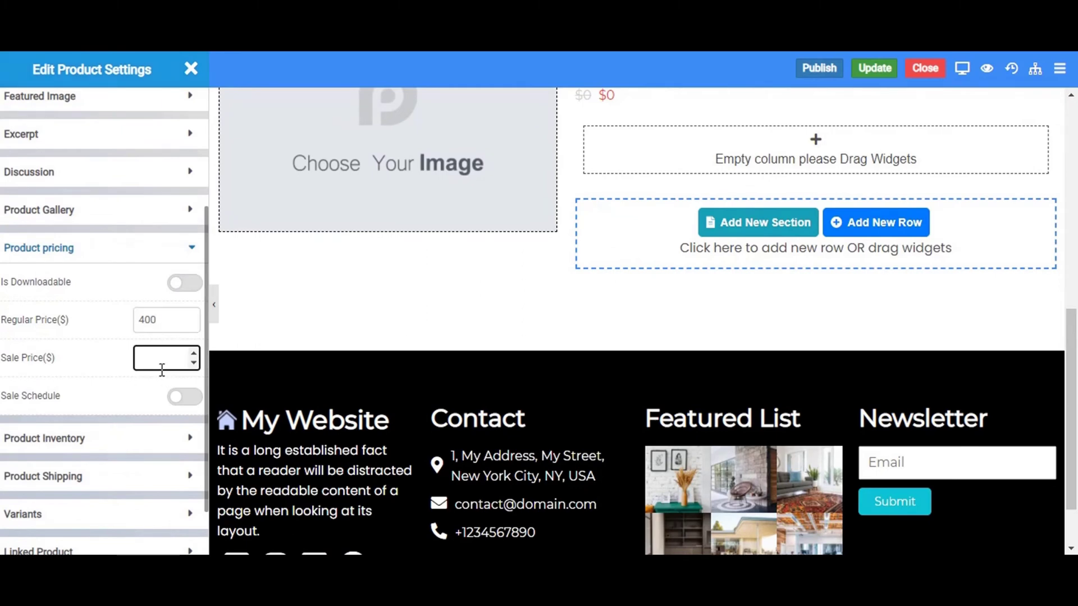
pyautogui.click(184, 287)
pyautogui.click(178, 399)
pyautogui.scroll(-3, 99, 380)
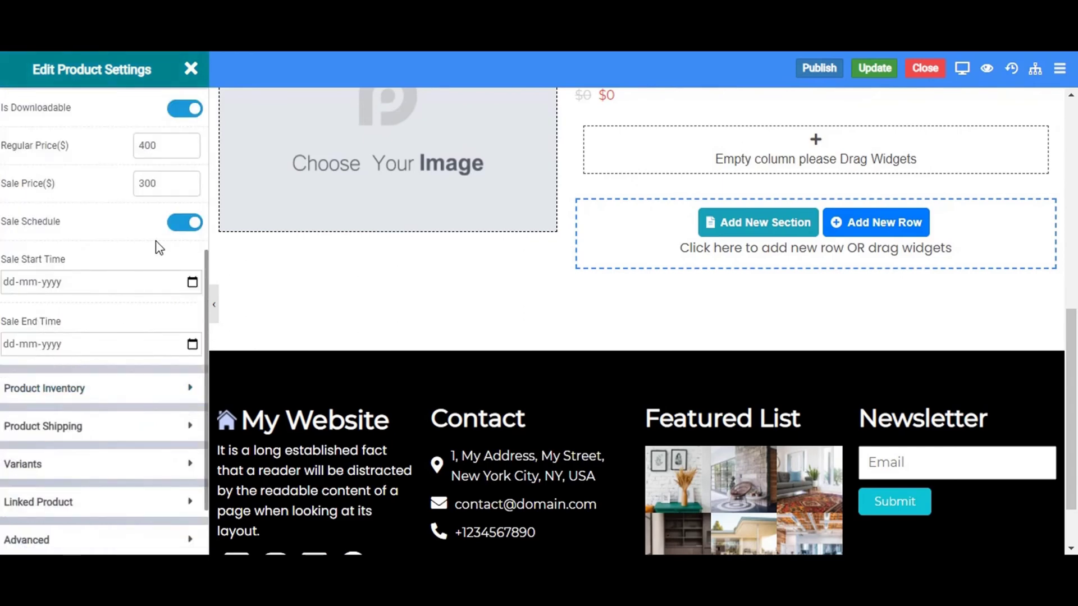
pyautogui.click(174, 233)
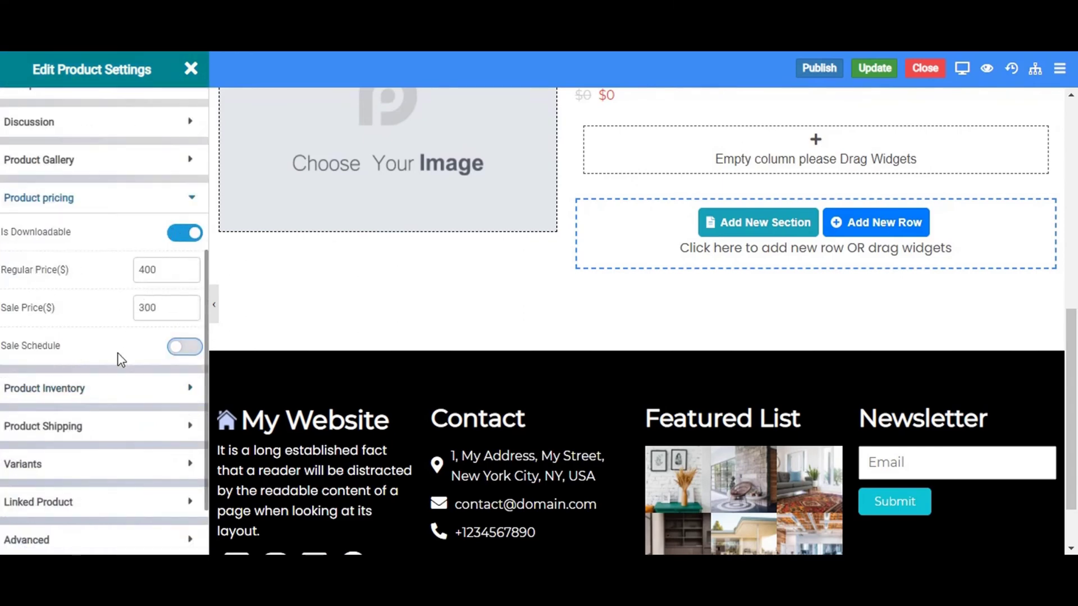
# Enter SKU Demo Units and barcode GTIN BARCODE in Product Inventory.
pyautogui.click(88, 388)
pyautogui.click(44, 210)
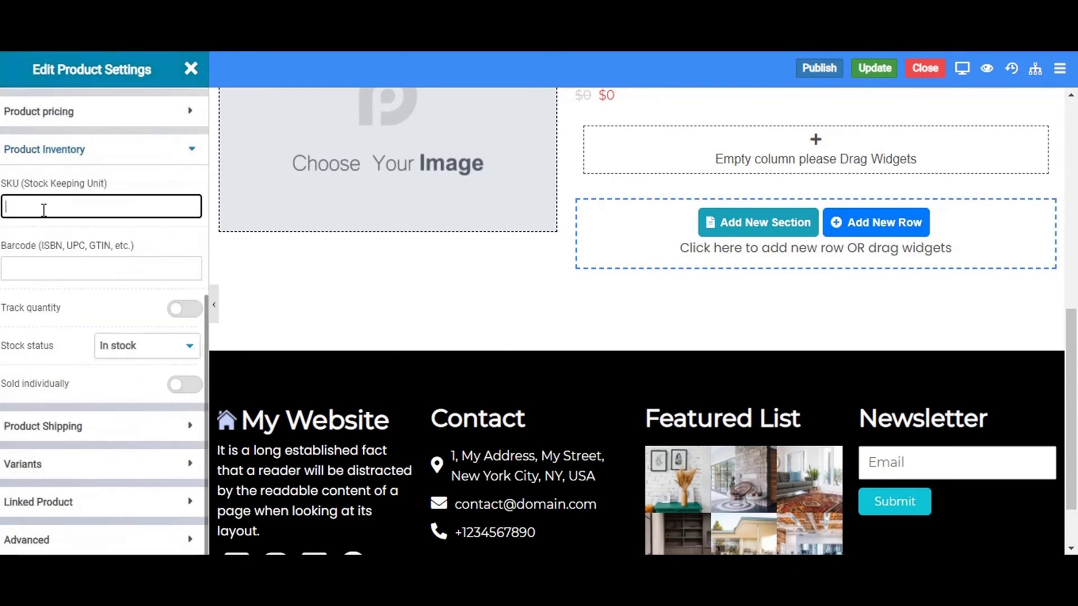
pyautogui.write('D')
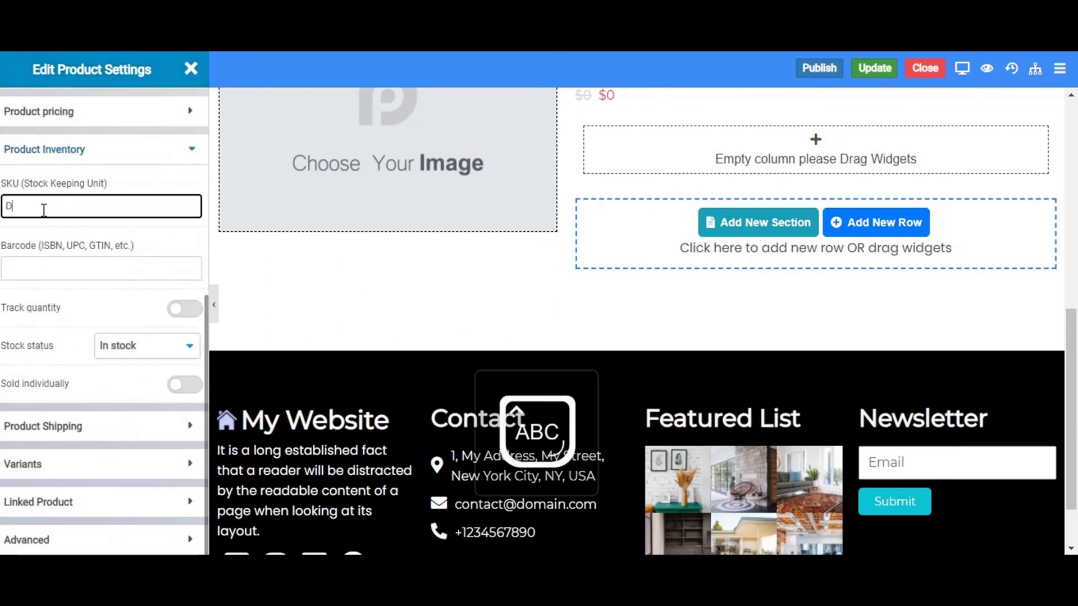
pyautogui.write('emo Unot')
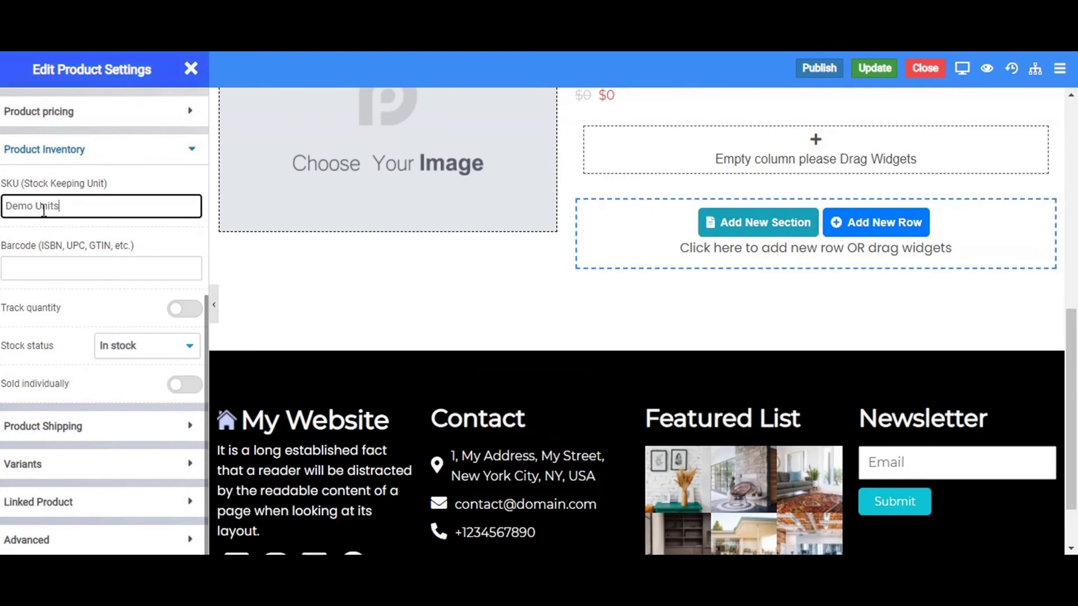
pyautogui.click(10, 270)
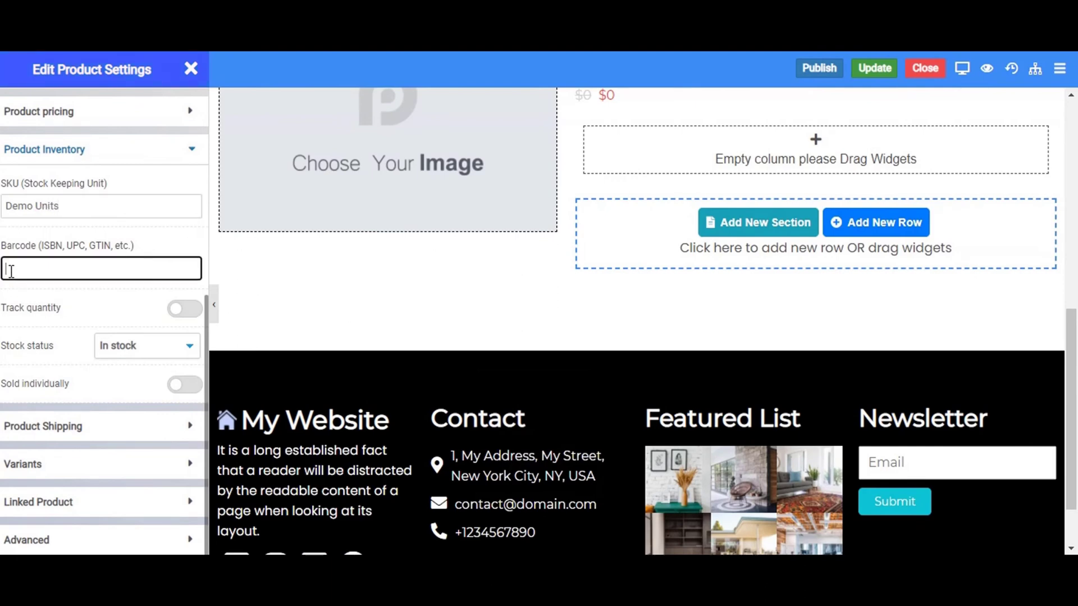
pyautogui.press('capslock')
pyautogui.write('G')
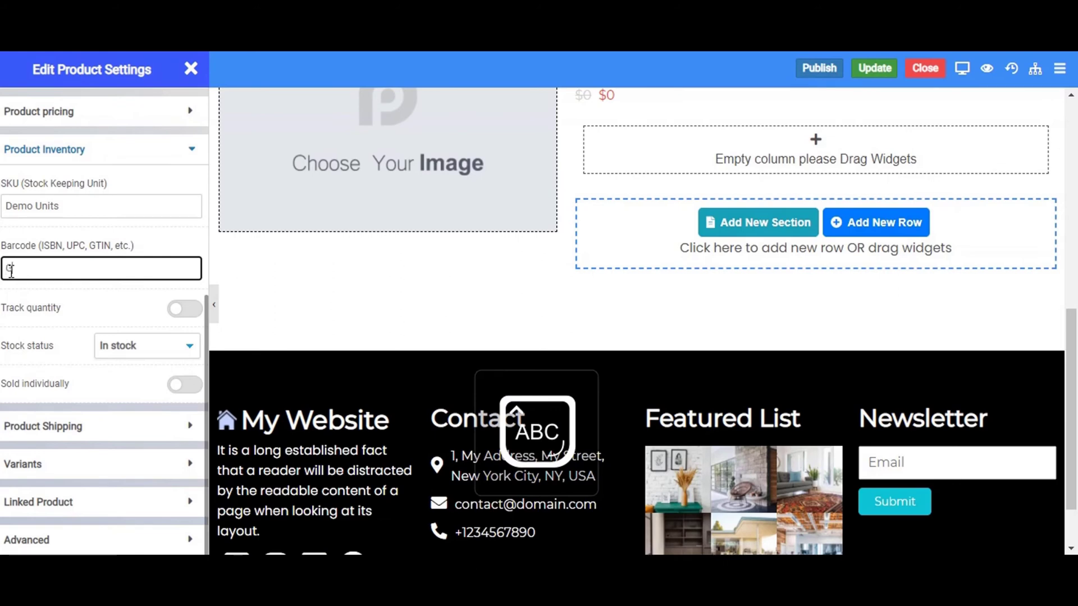
pyautogui.write('TIN')
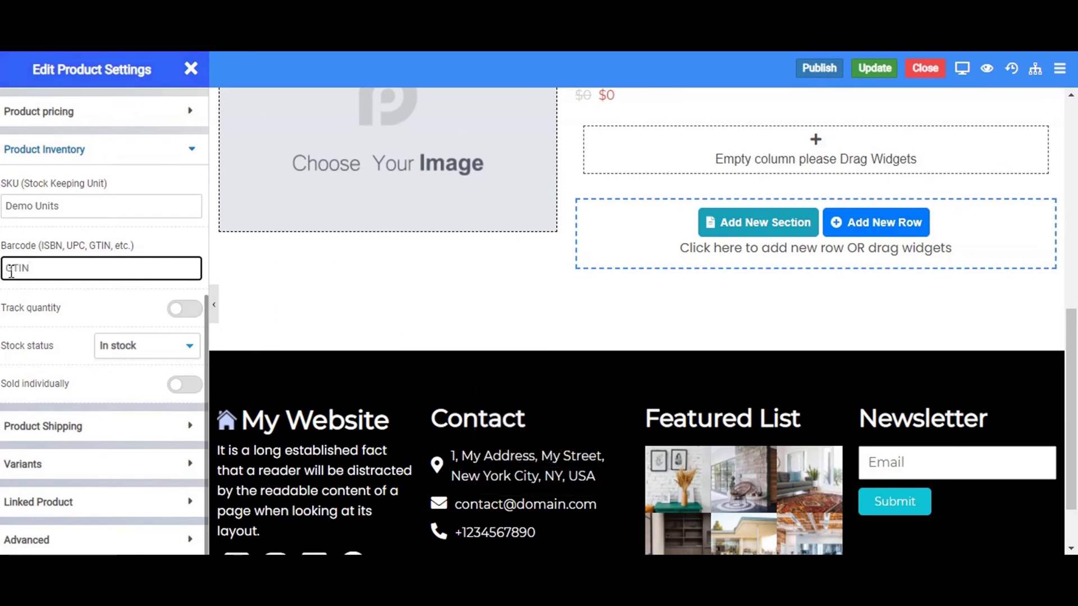
pyautogui.write(' BARCODE')
# Keep stock status In stock, enable quantity tracking, and set stock quantity to 50.
pyautogui.click(164, 350)
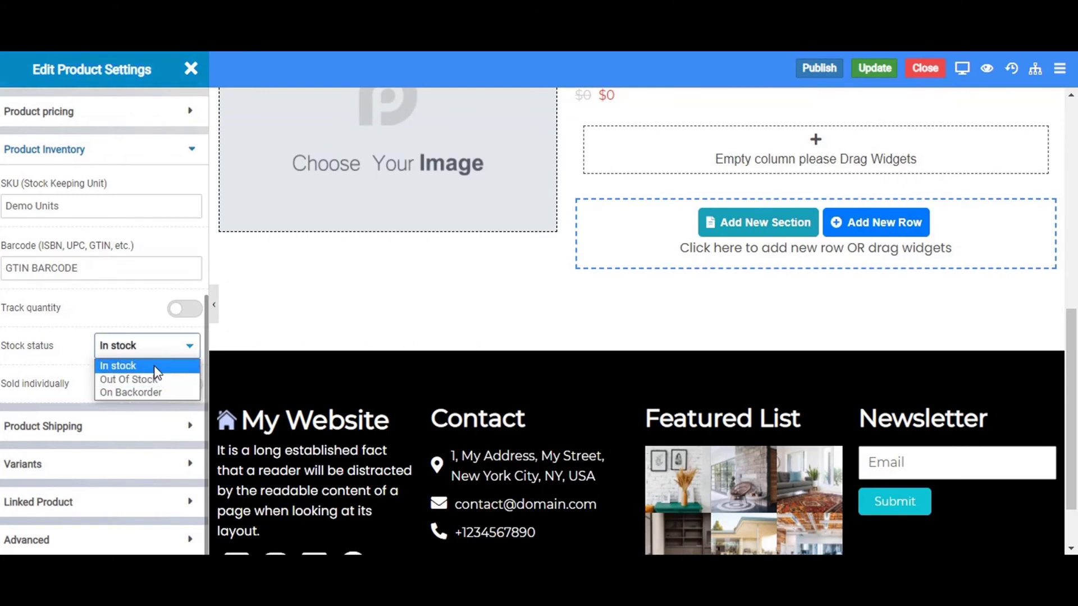
pyautogui.click(160, 365)
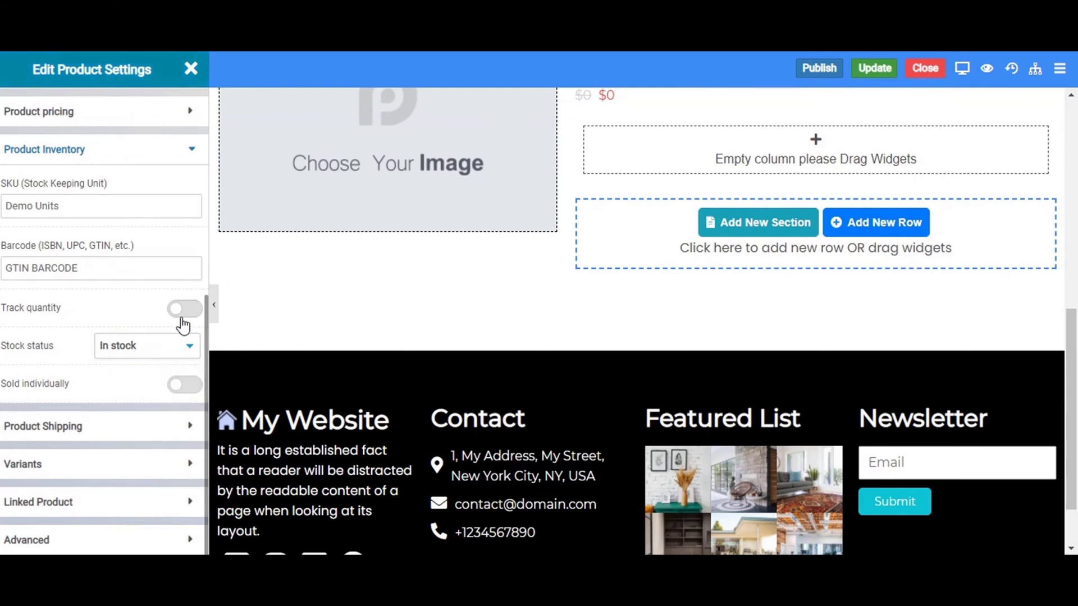
pyautogui.click(182, 314)
pyautogui.click(183, 344)
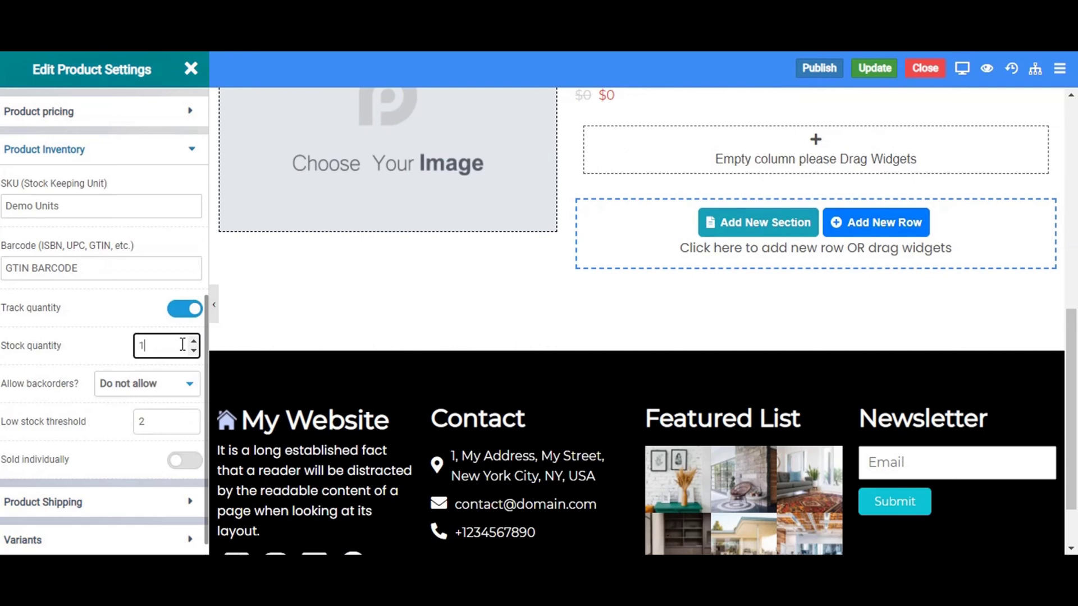
pyautogui.press('BackSpace')
pyautogui.write('50')
pyautogui.scroll(-2, 125, 363)
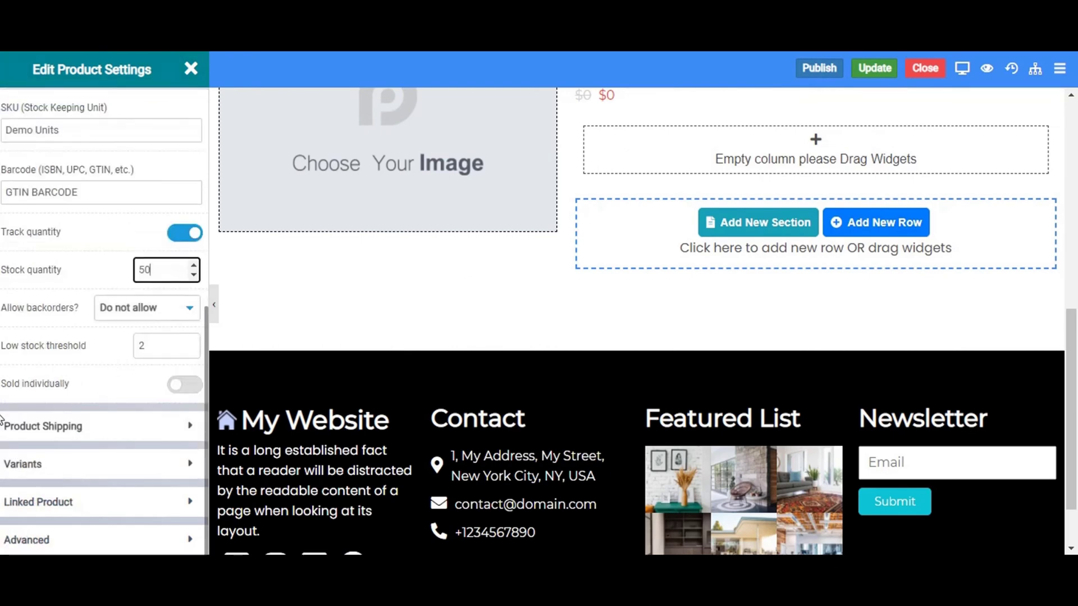
# Mark the product virtual, toggle variants on and back off, and visit the Linked Products upsell field.
pyautogui.click(97, 429)
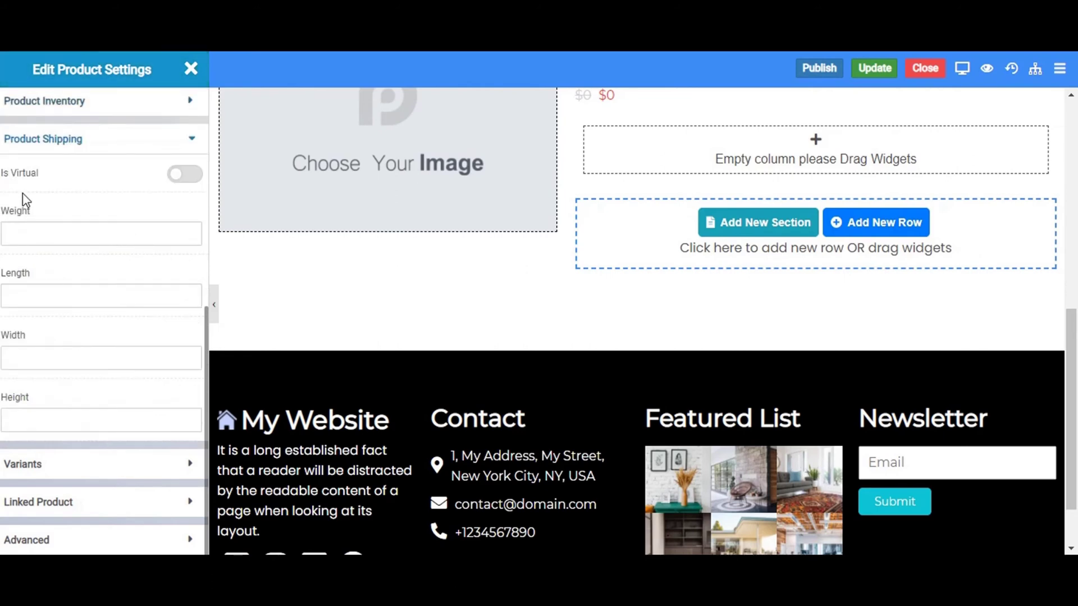
pyautogui.click(185, 174)
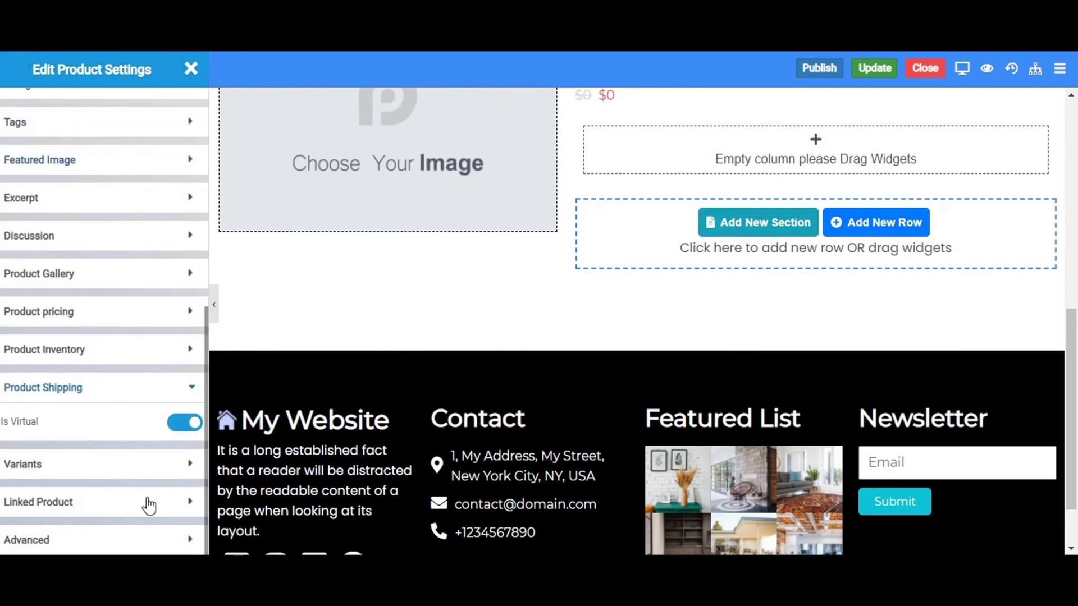
pyautogui.click(56, 469)
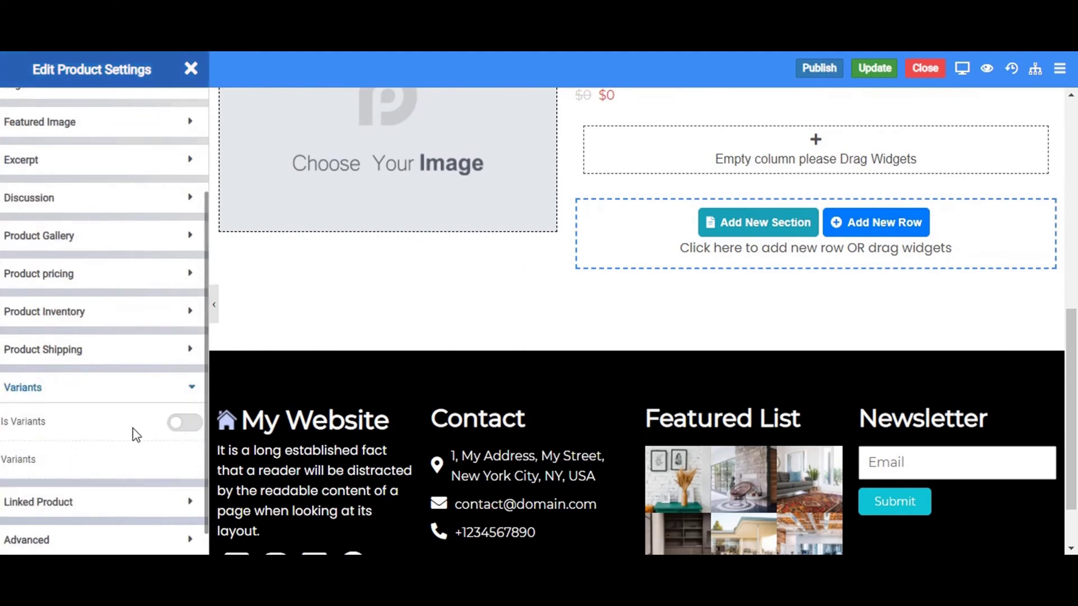
pyautogui.click(184, 429)
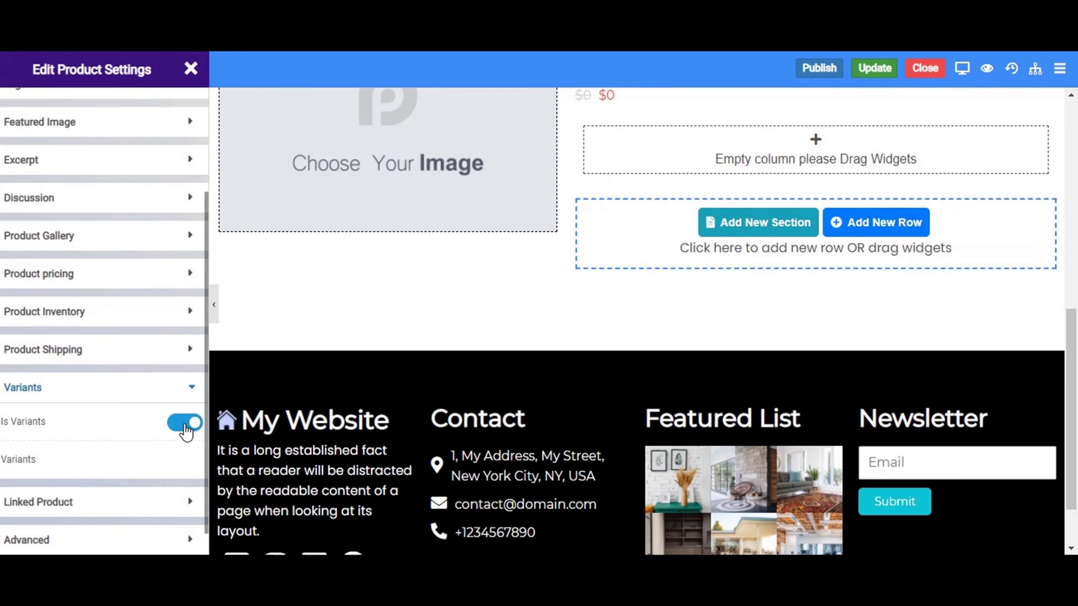
pyautogui.click(184, 429)
pyautogui.click(119, 502)
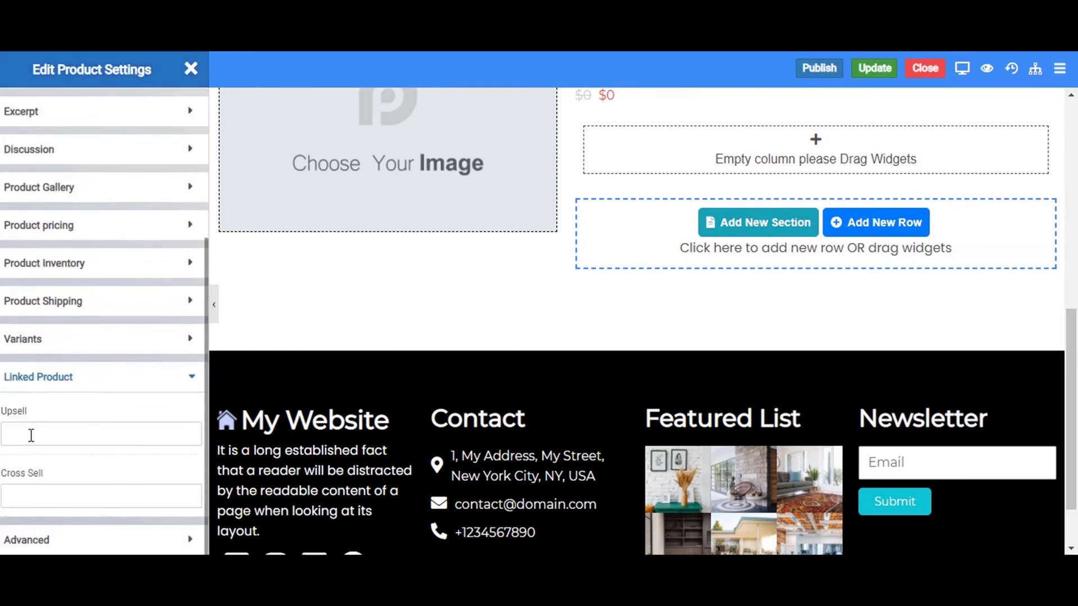
pyautogui.click(28, 434)
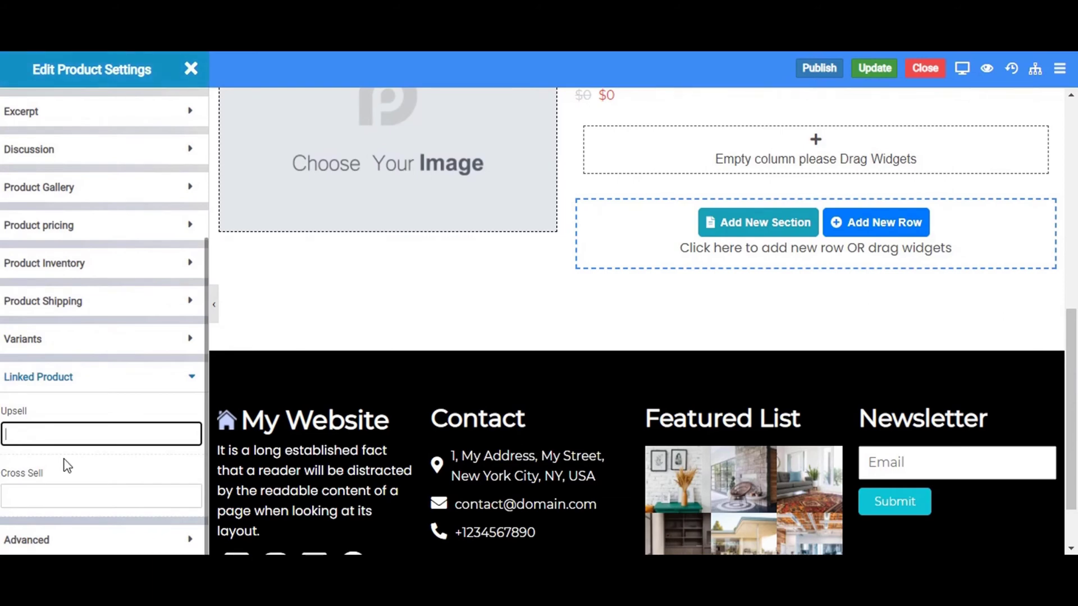
# Type Information as the product's purchase note under Advanced, then collapse that section.
pyautogui.click(43, 542)
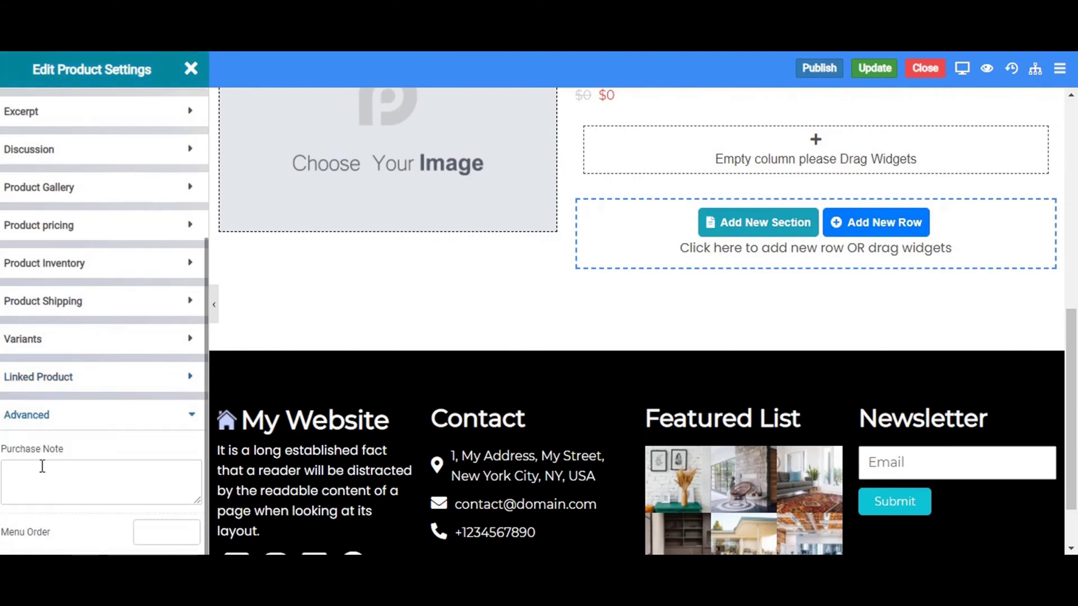
pyautogui.click(31, 440)
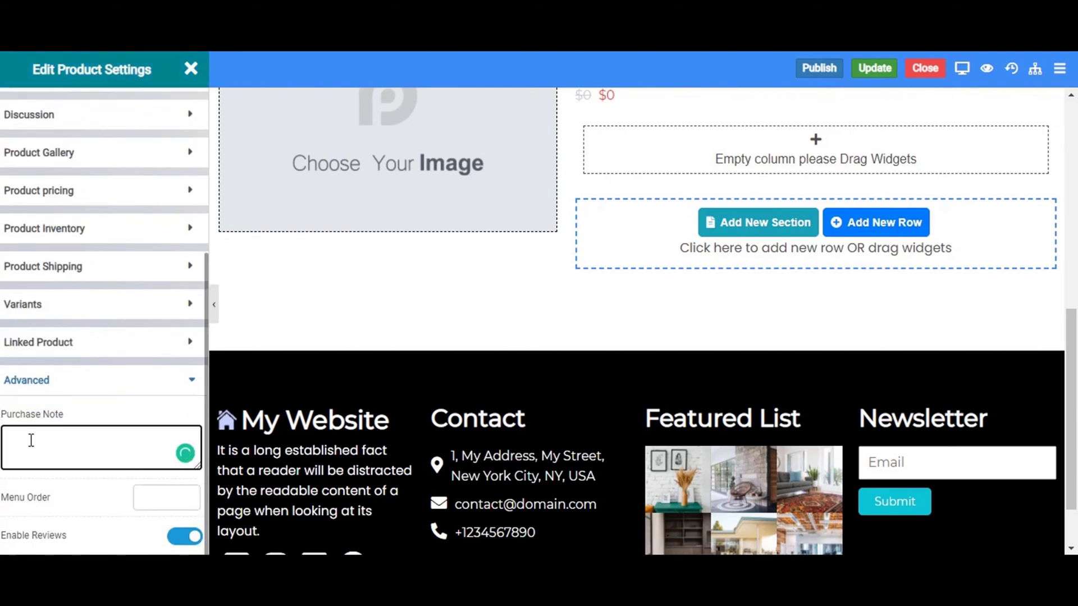
pyautogui.press('capslock')
pyautogui.write('s')
pyautogui.press('capslock')
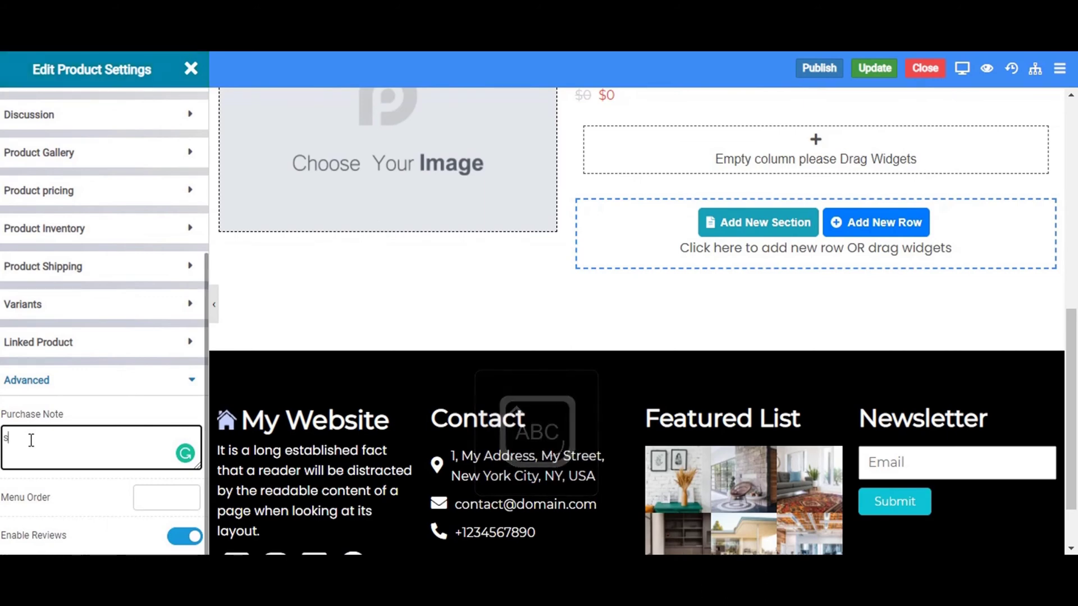
pyautogui.press('BackSpace')
pyautogui.press('capslock')
pyautogui.write('i')
pyautogui.press('capslock')
pyautogui.write('N')
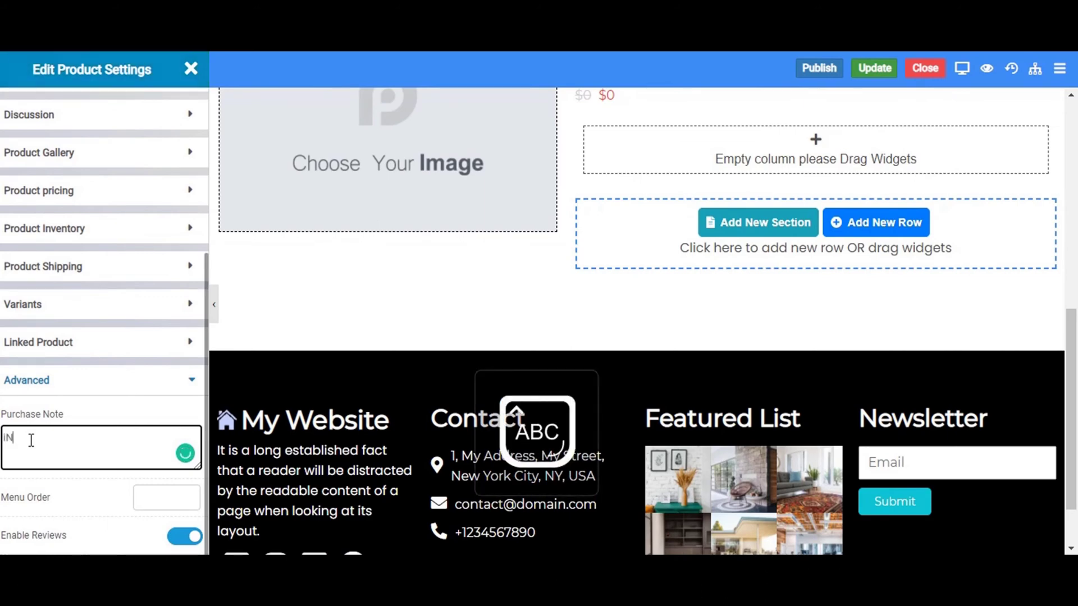
pyautogui.press('BackSpace')
pyautogui.press('BackSpace')
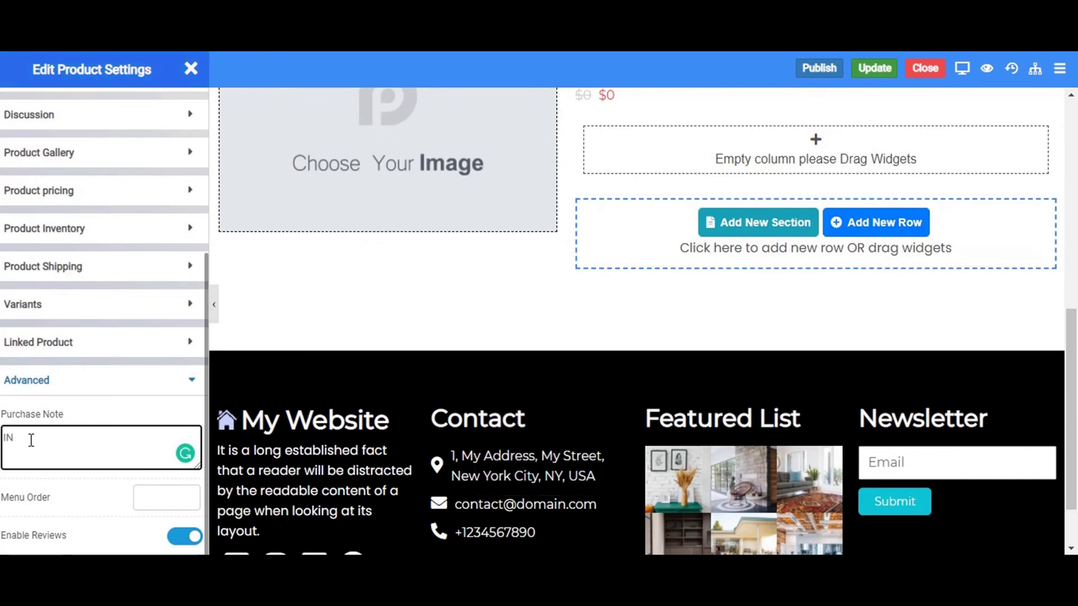
pyautogui.press('capslock')
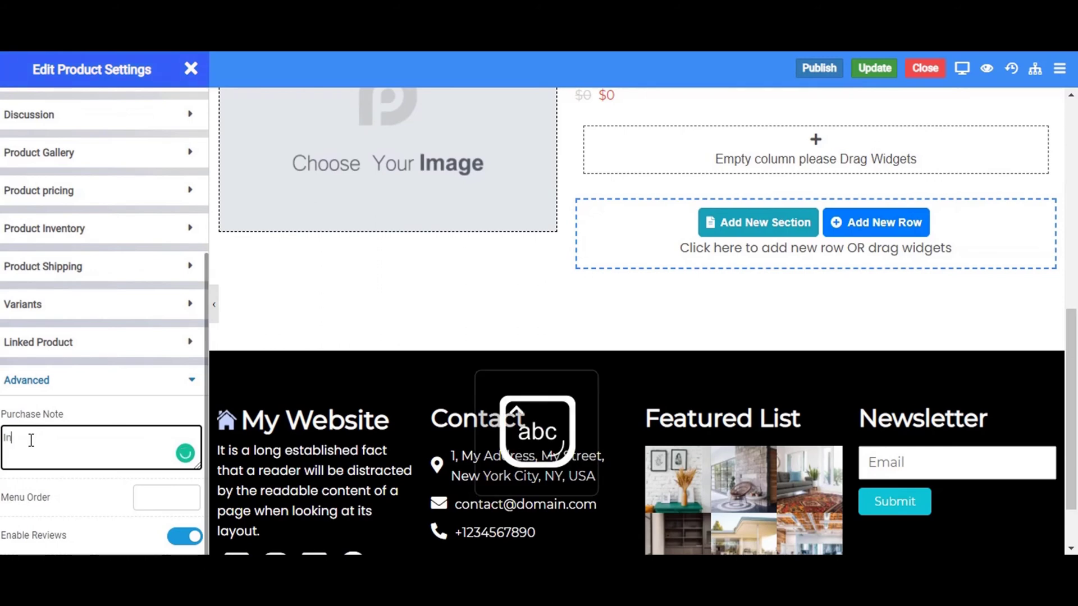
pyautogui.write('In')
pyautogui.press('capslock')
pyautogui.write('f')
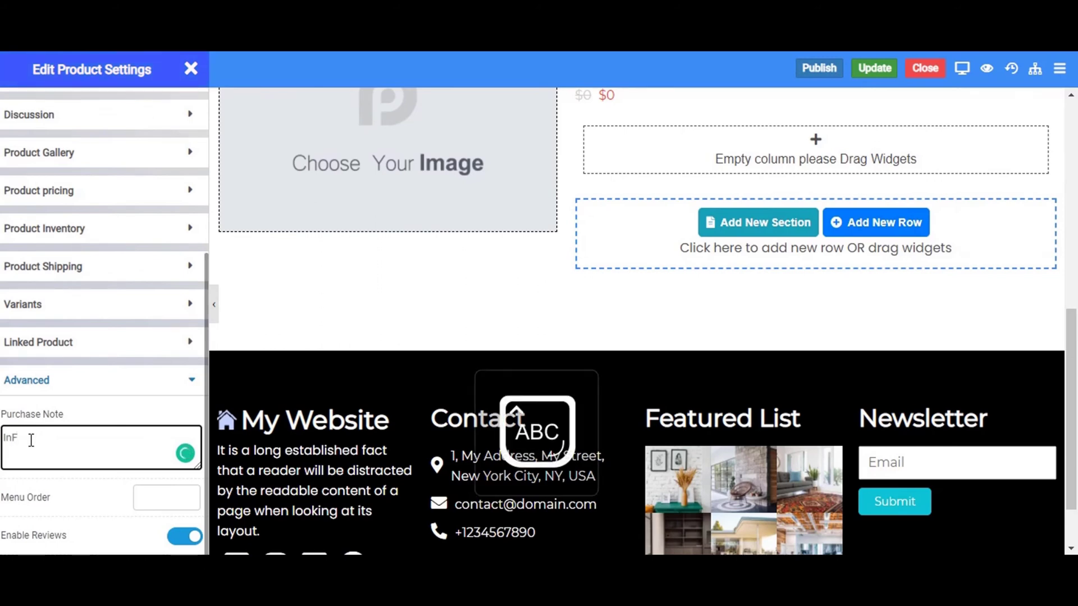
pyautogui.write('ormation')
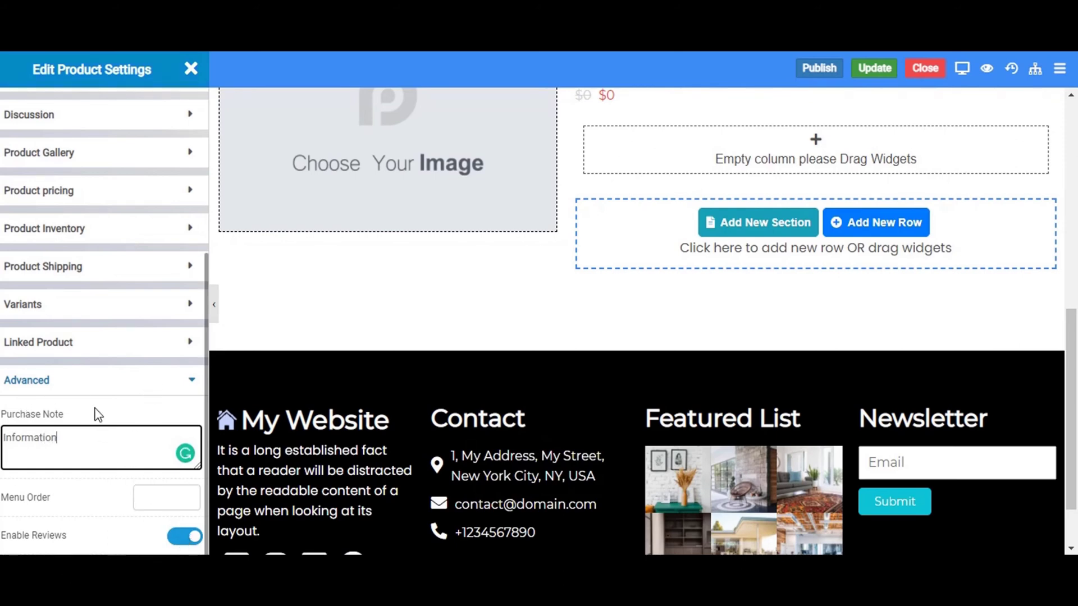
pyautogui.click(96, 382)
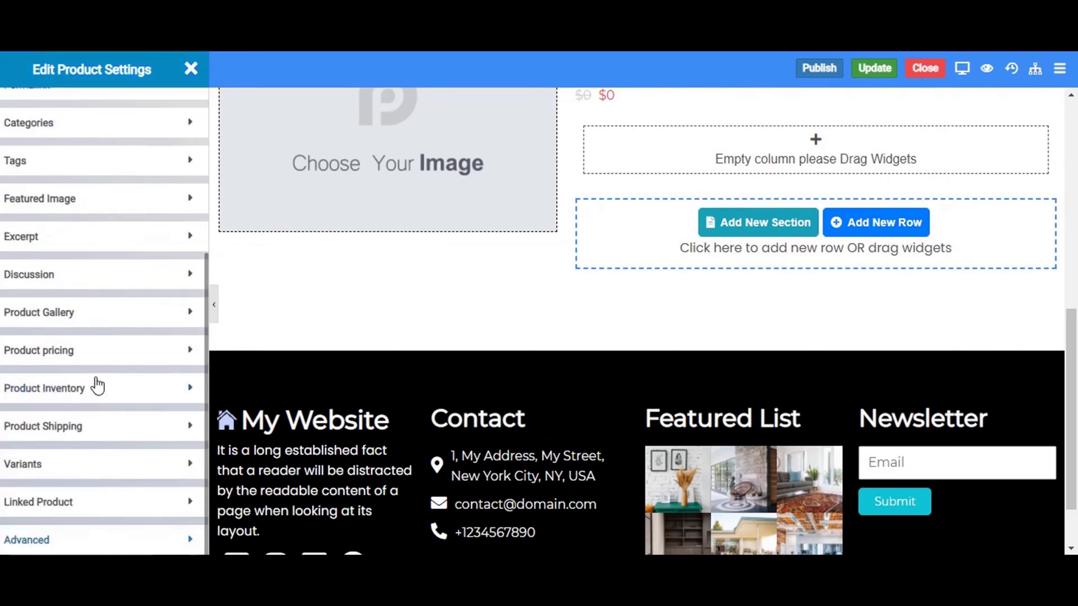
# Publish and then update the Jordan(Air-Red) product, dismissing both success alerts.
pyautogui.click(817, 70)
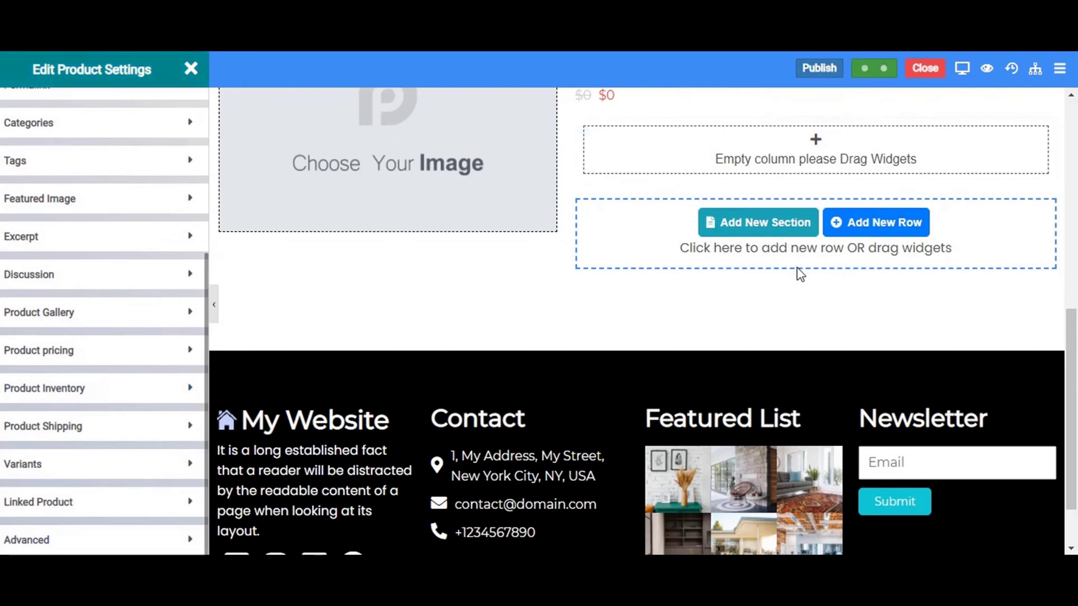
pyautogui.click(668, 104)
pyautogui.click(808, 68)
pyautogui.click(874, 68)
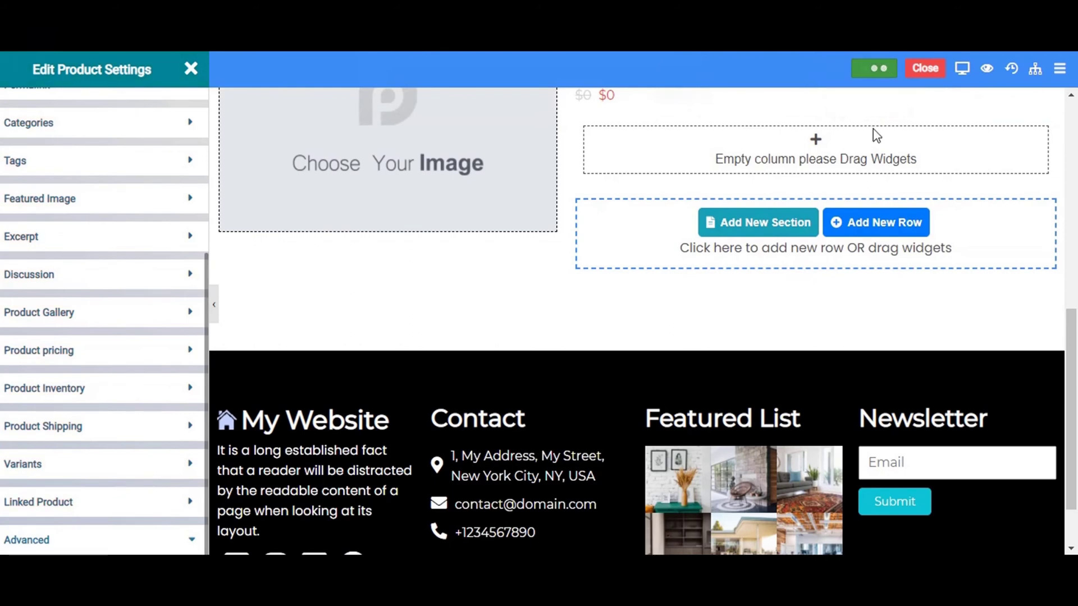
pyautogui.click(696, 105)
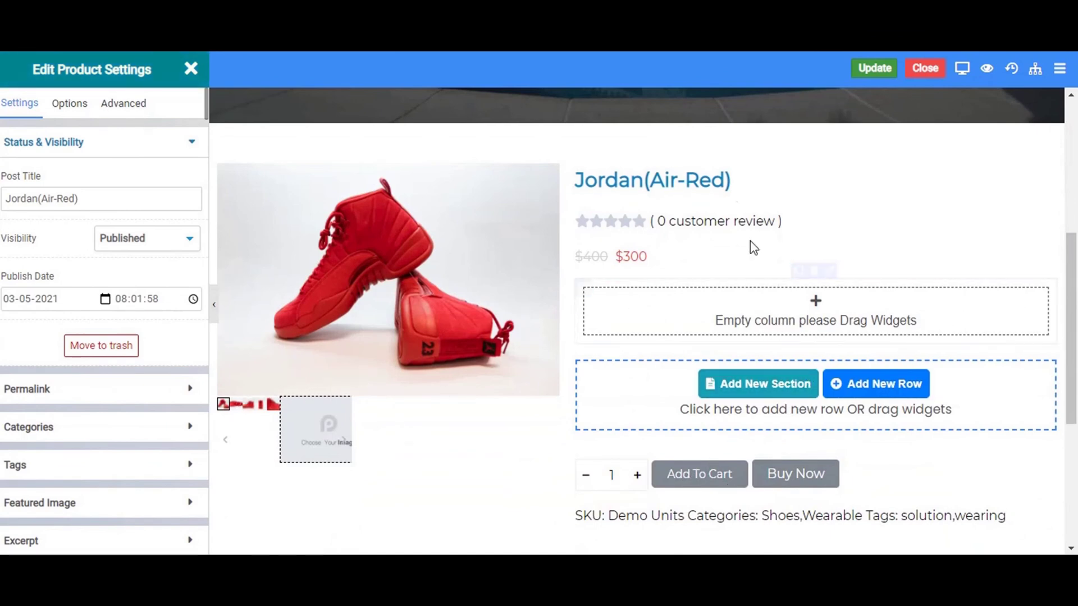
# Leave the product editor and go to the storefront's Shop page.
pyautogui.click(926, 69)
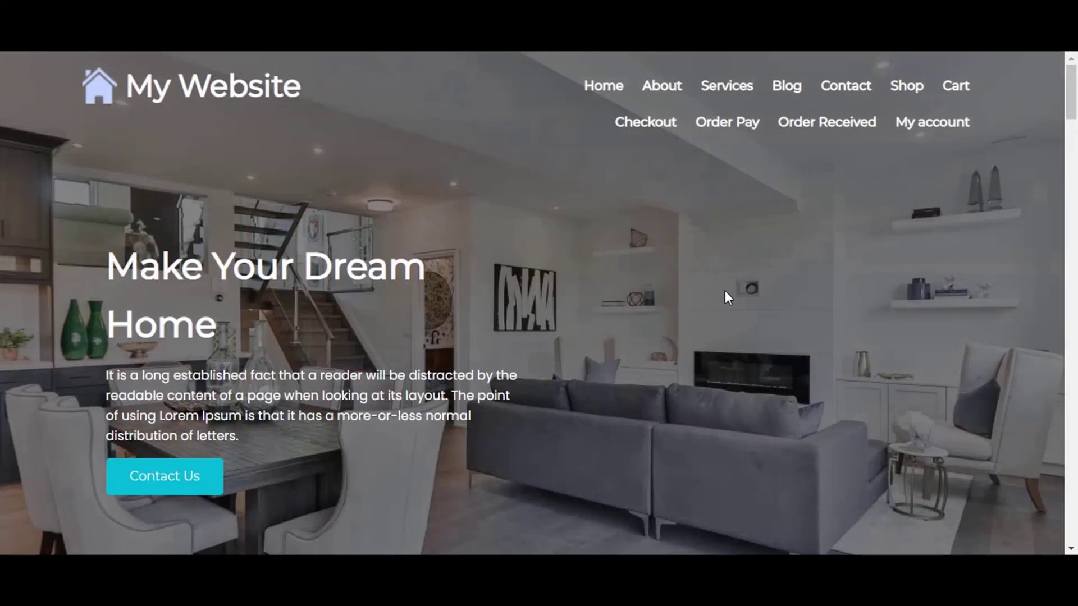
pyautogui.scroll(-10, 725, 291)
pyautogui.scroll(7, 725, 291)
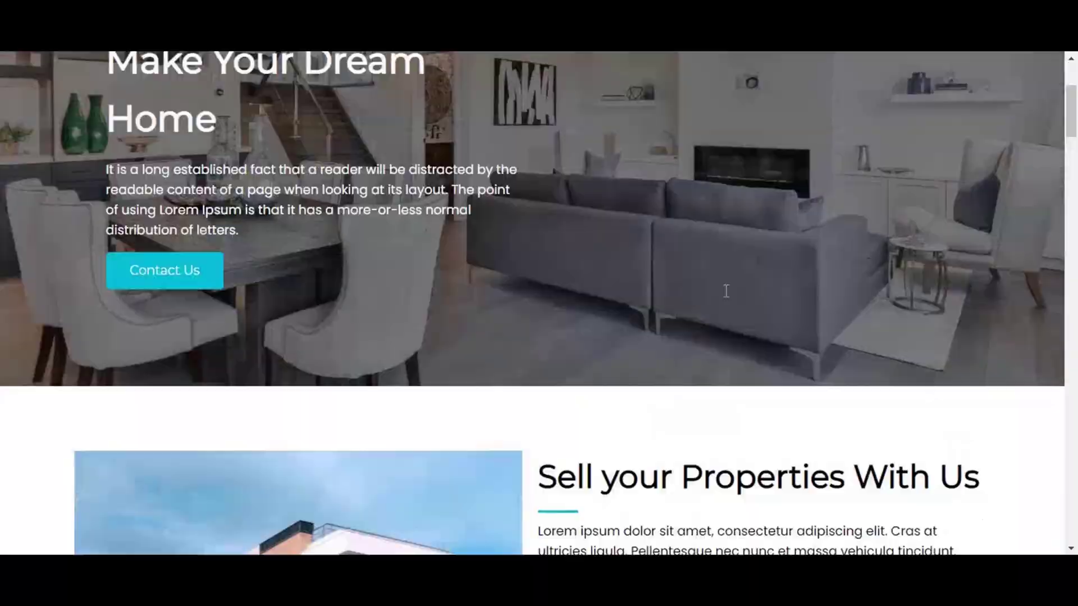
pyautogui.scroll(4, 725, 290)
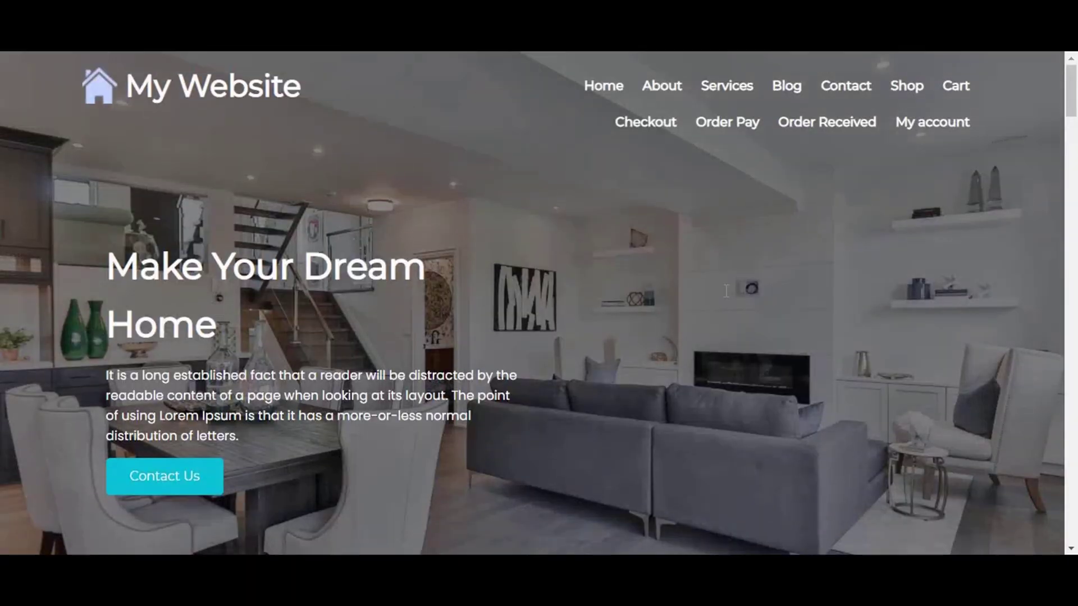
pyautogui.click(906, 87)
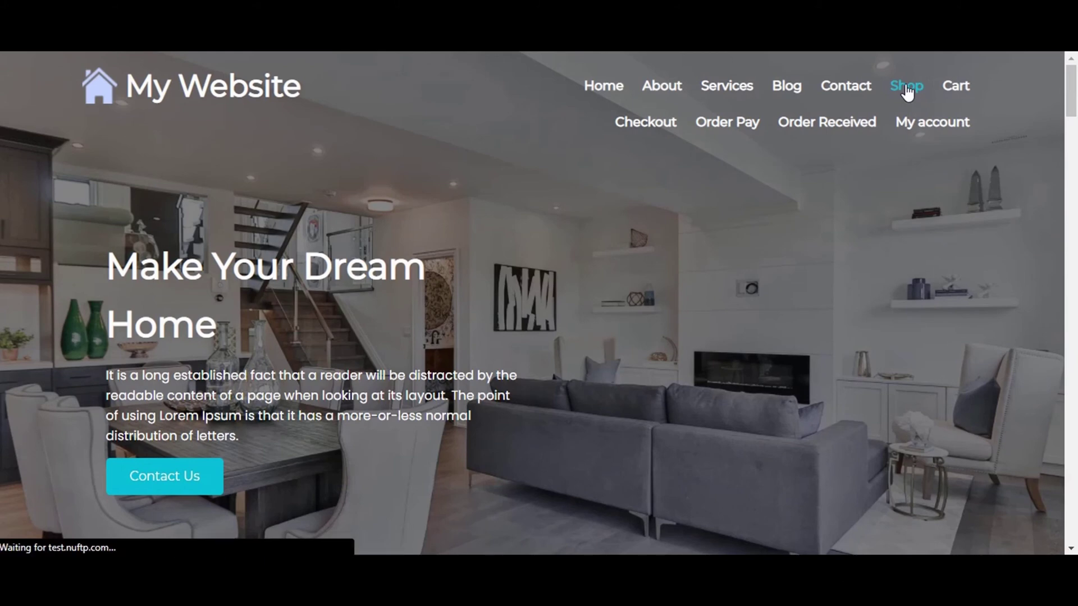
# Add Jordan(Air-Red) to the cart and proceed to checkout with Buy Now.
pyautogui.scroll(-5, 544, 298)
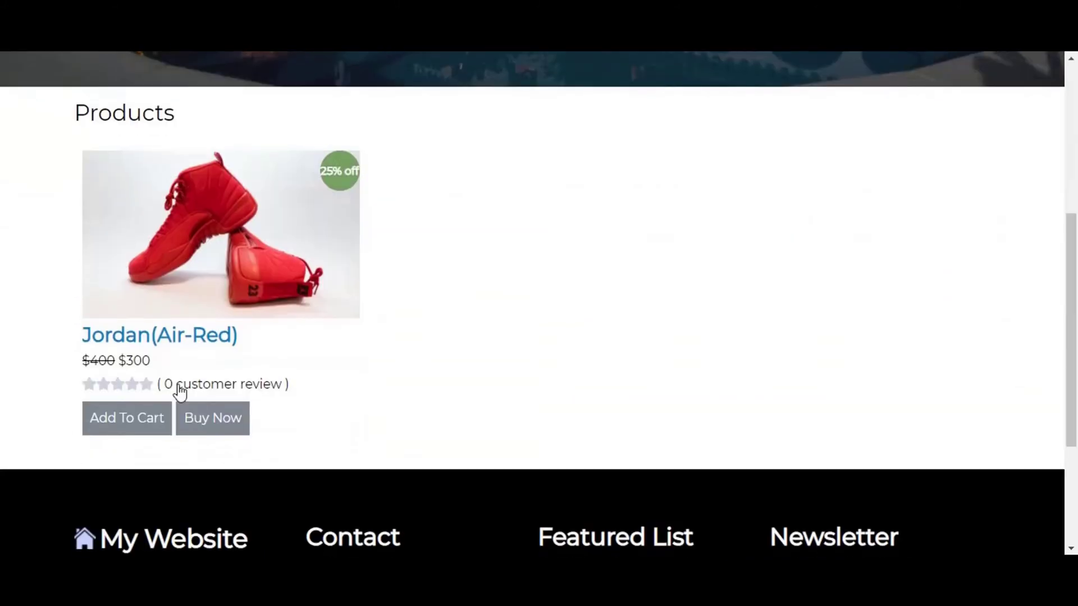
pyautogui.click(127, 427)
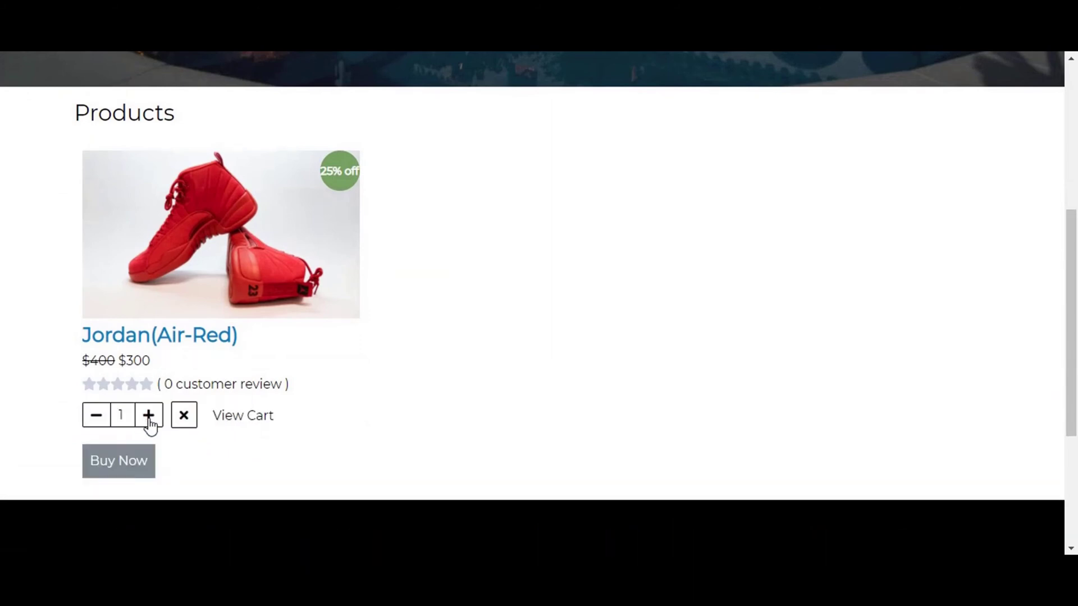
pyautogui.click(127, 473)
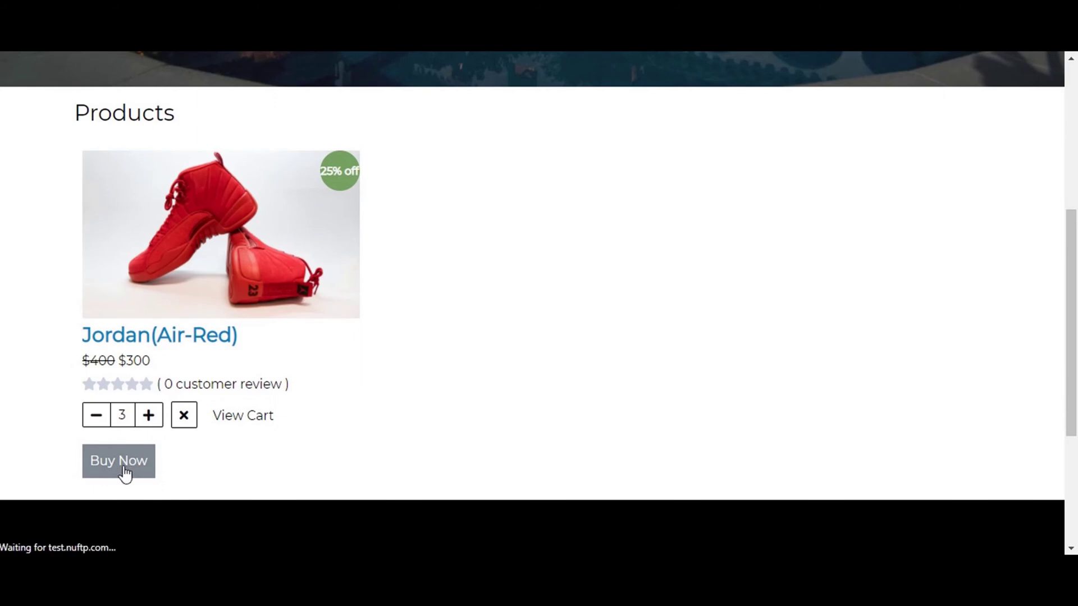
# Start a new billing address with the saved first and last name and country American Samoa.
pyautogui.scroll(-3, 450, 454)
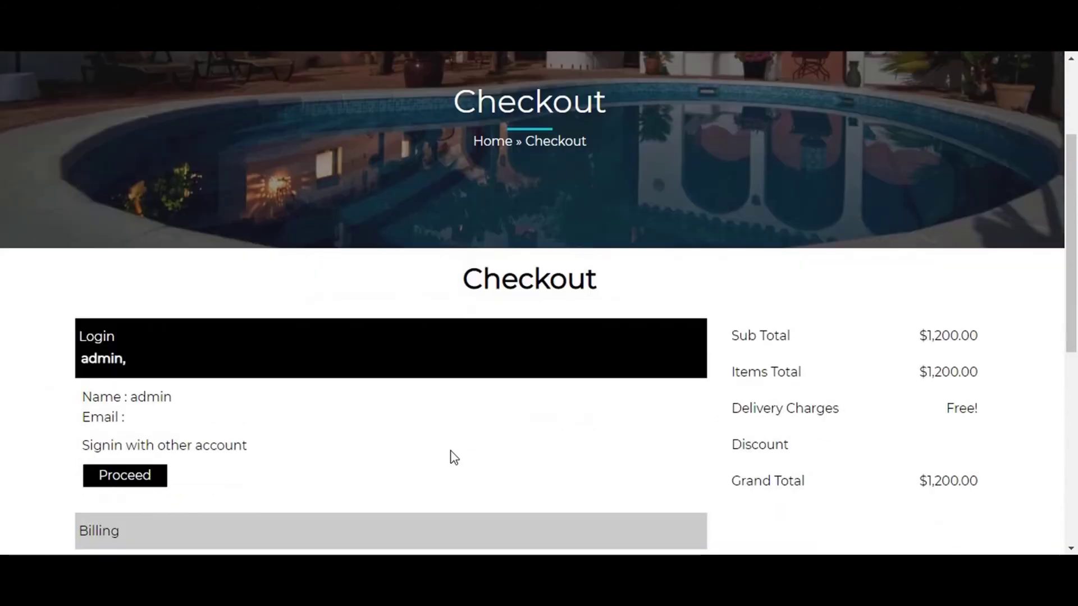
pyautogui.scroll(-3, 451, 454)
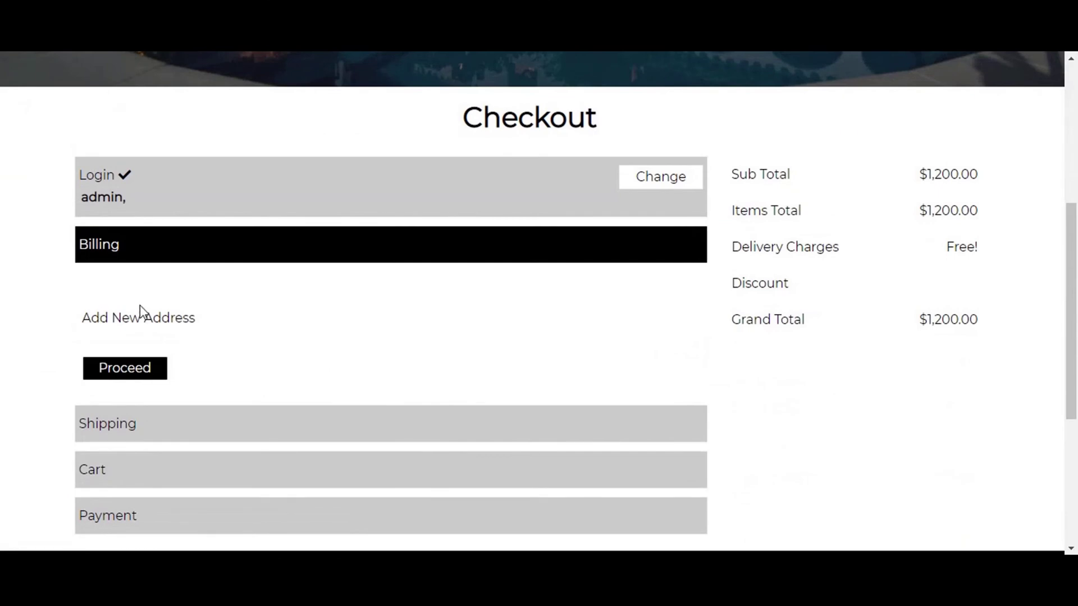
pyautogui.click(115, 317)
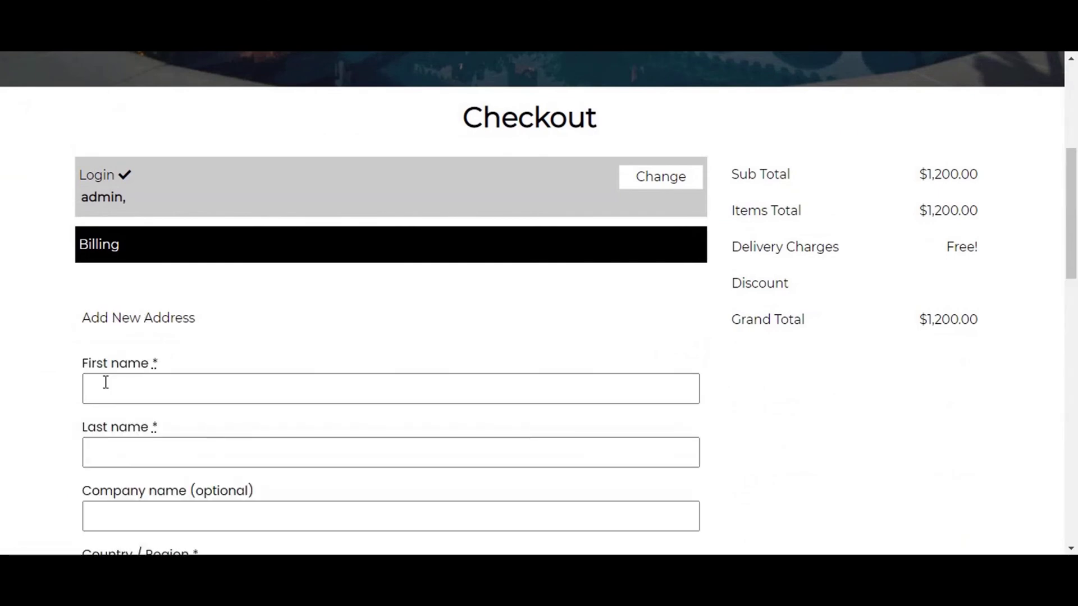
pyautogui.scroll(-3, 106, 359)
pyautogui.click(113, 222)
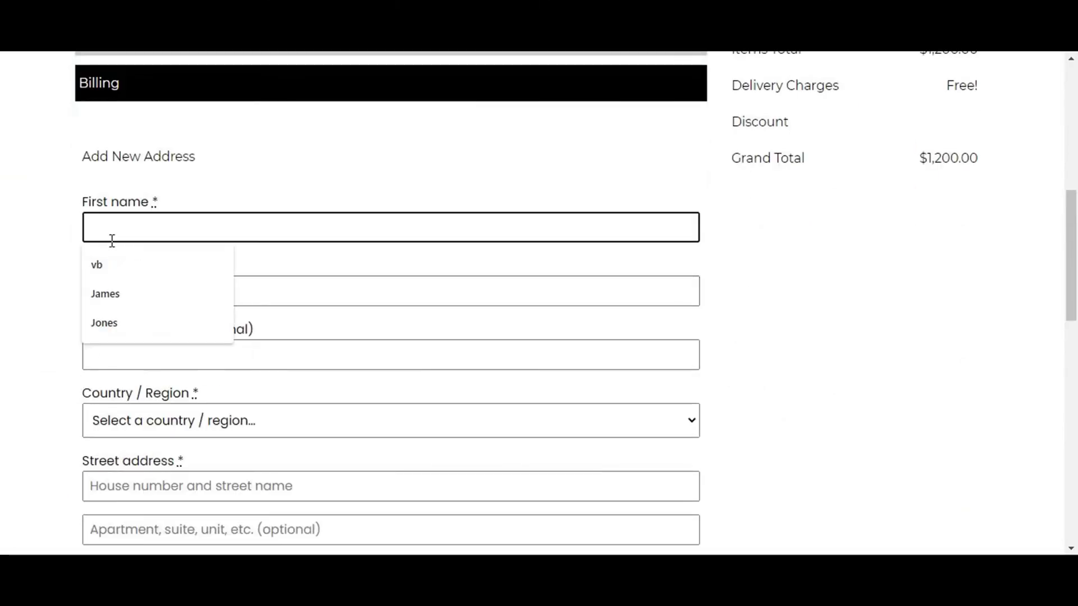
pyautogui.click(103, 322)
pyautogui.click(106, 298)
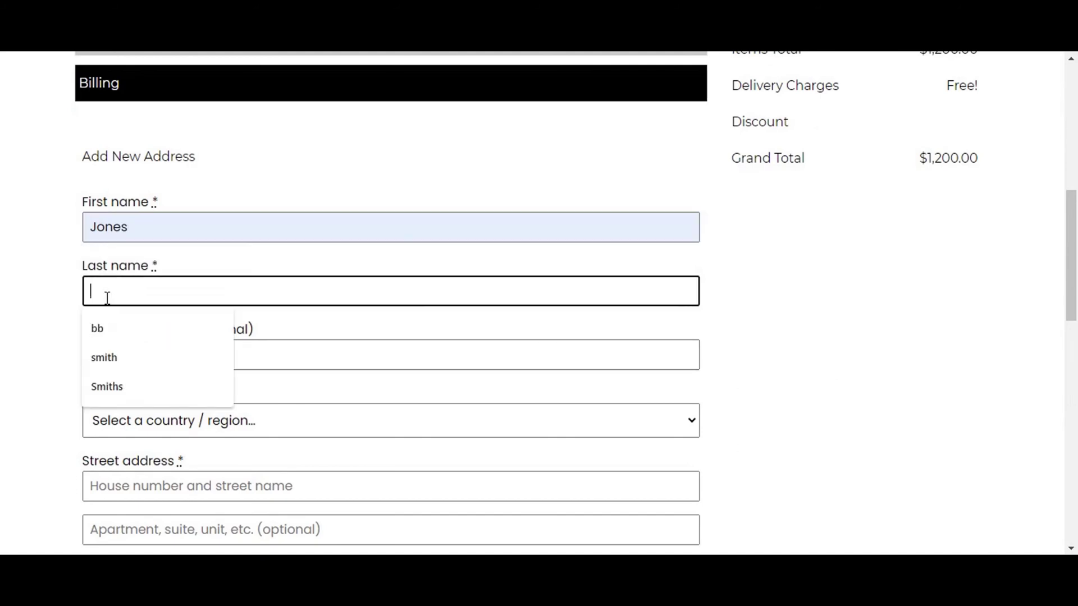
pyautogui.click(102, 383)
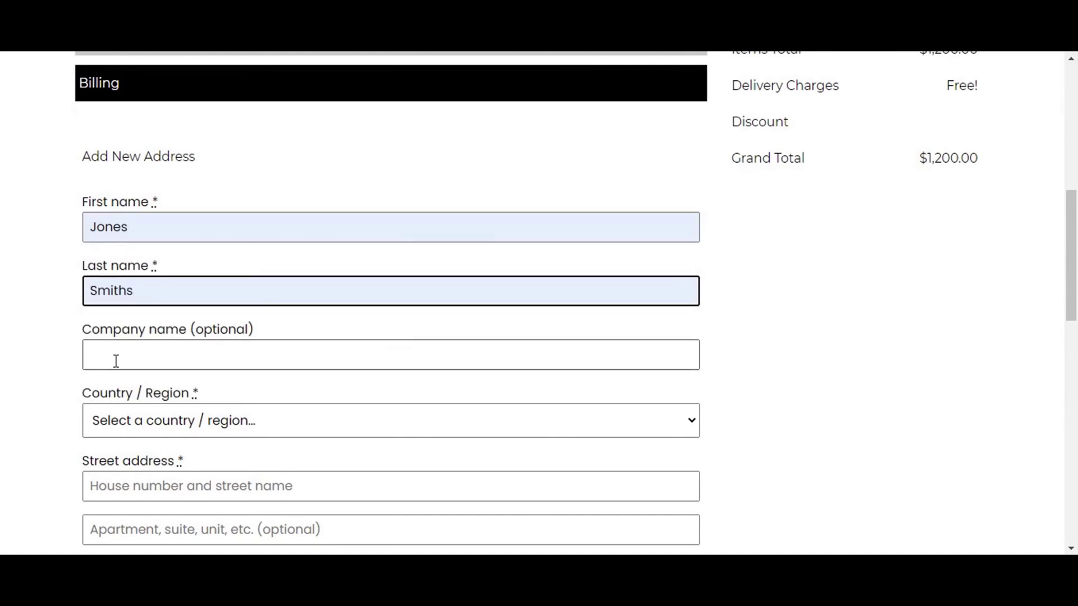
pyautogui.click(107, 420)
pyautogui.scroll(-2, 116, 393)
pyautogui.scroll(2, 127, 390)
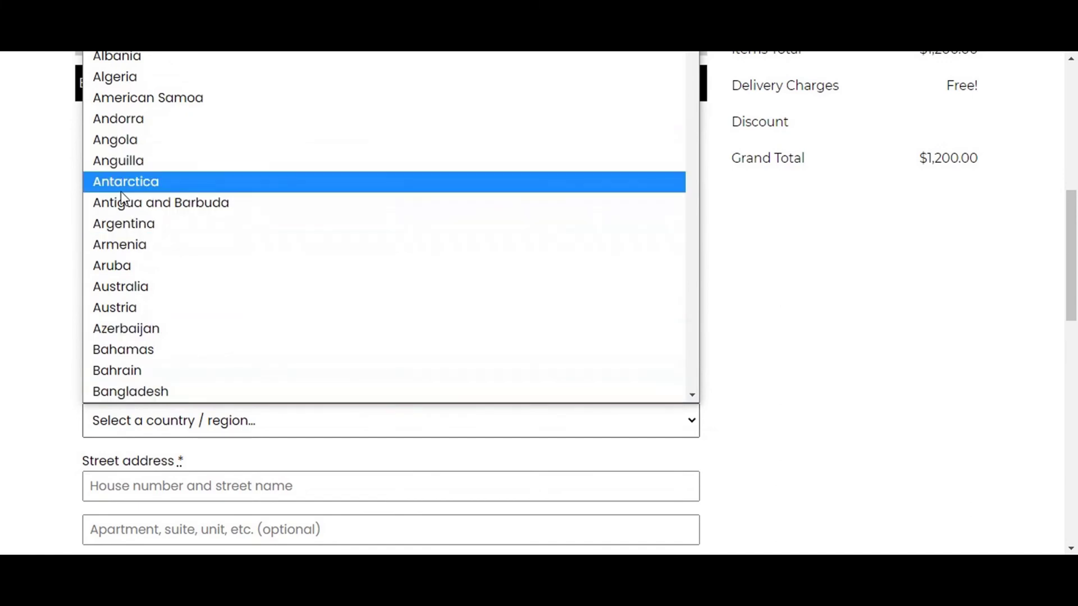
pyautogui.click(123, 98)
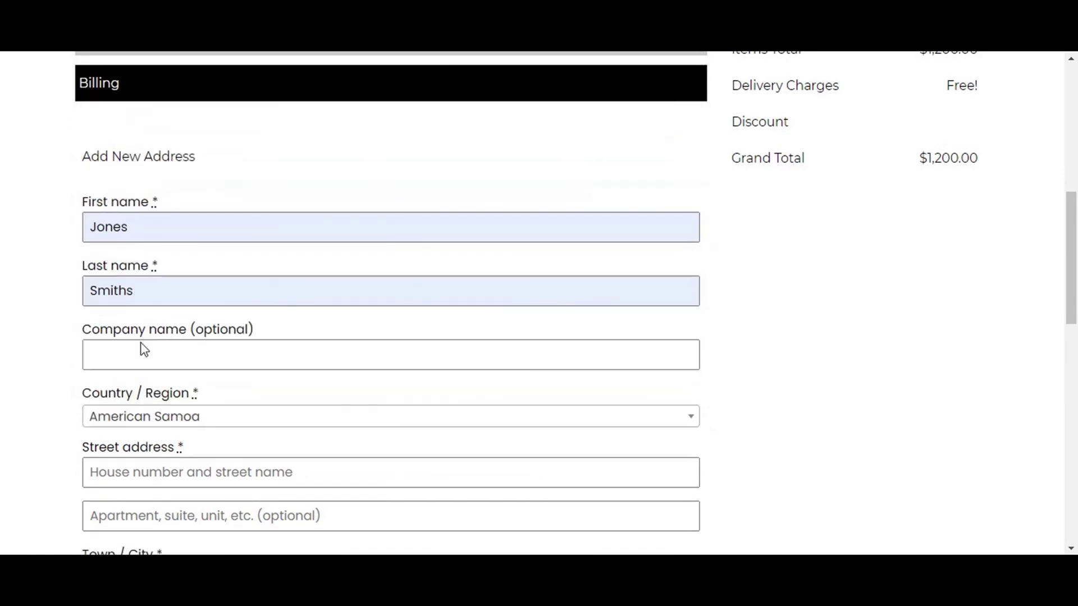
# Fill the street address and apartment details from saved entries.
pyautogui.scroll(-3, 144, 349)
pyautogui.click(121, 308)
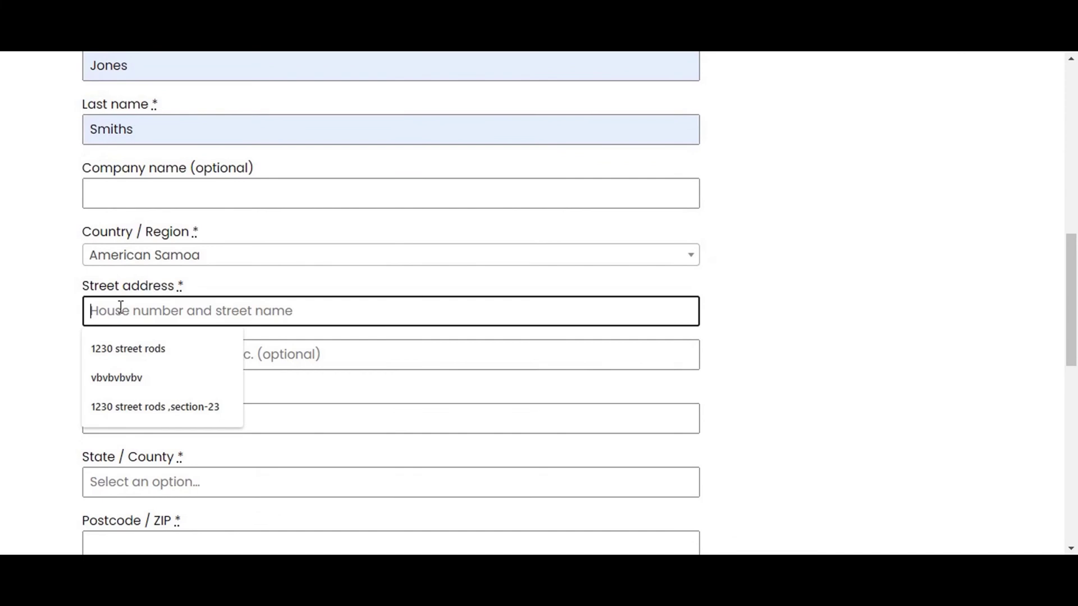
pyautogui.click(119, 349)
pyautogui.click(121, 354)
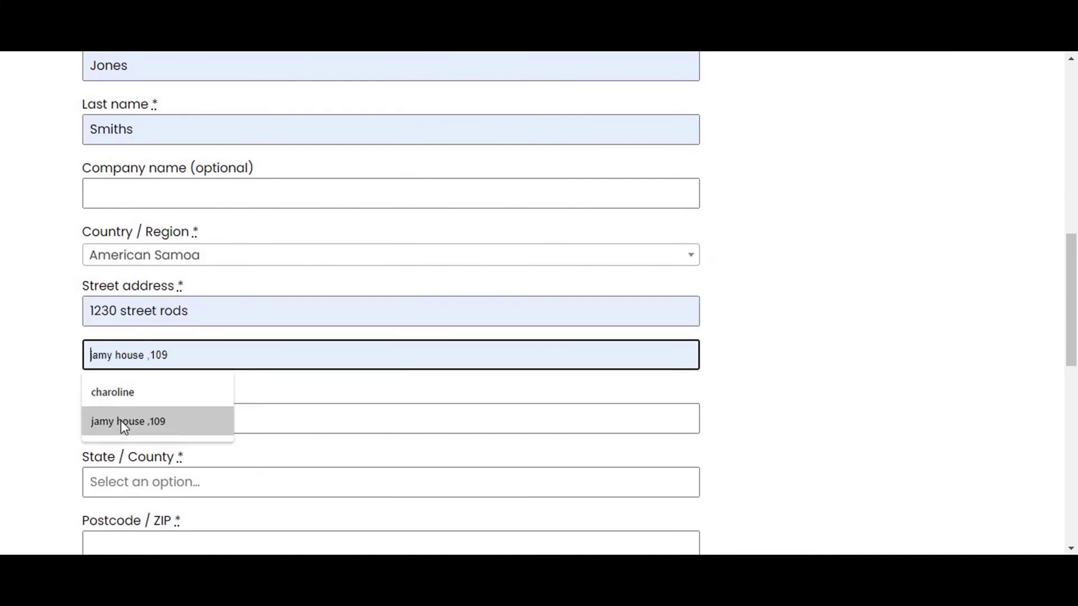
pyautogui.click(144, 421)
# Set both Town/City and State/County to 'New city'.
pyautogui.scroll(-3, 146, 325)
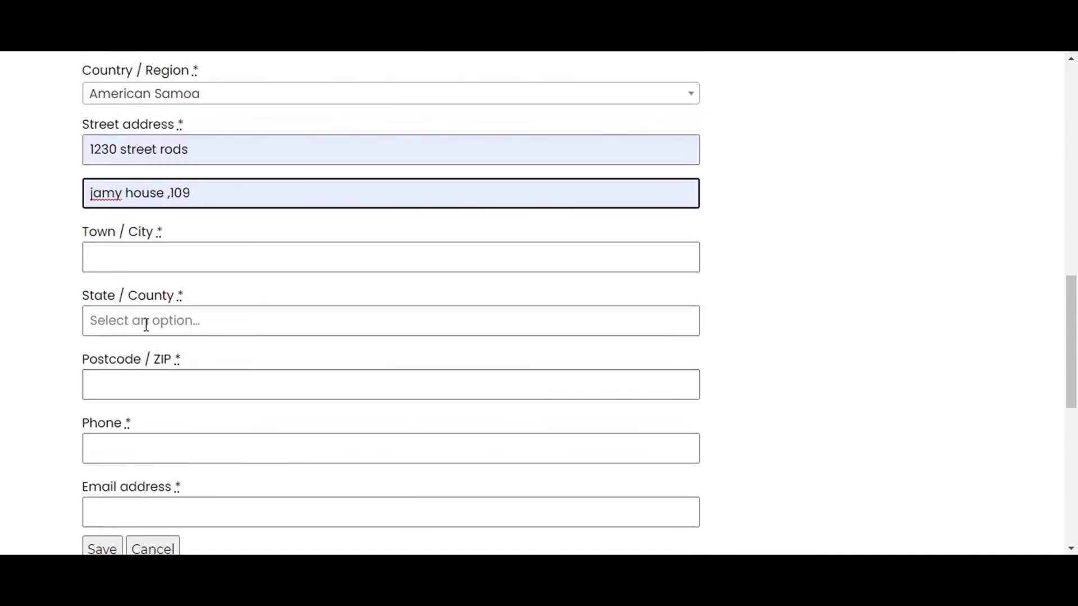
pyautogui.click(131, 260)
pyautogui.click(133, 287)
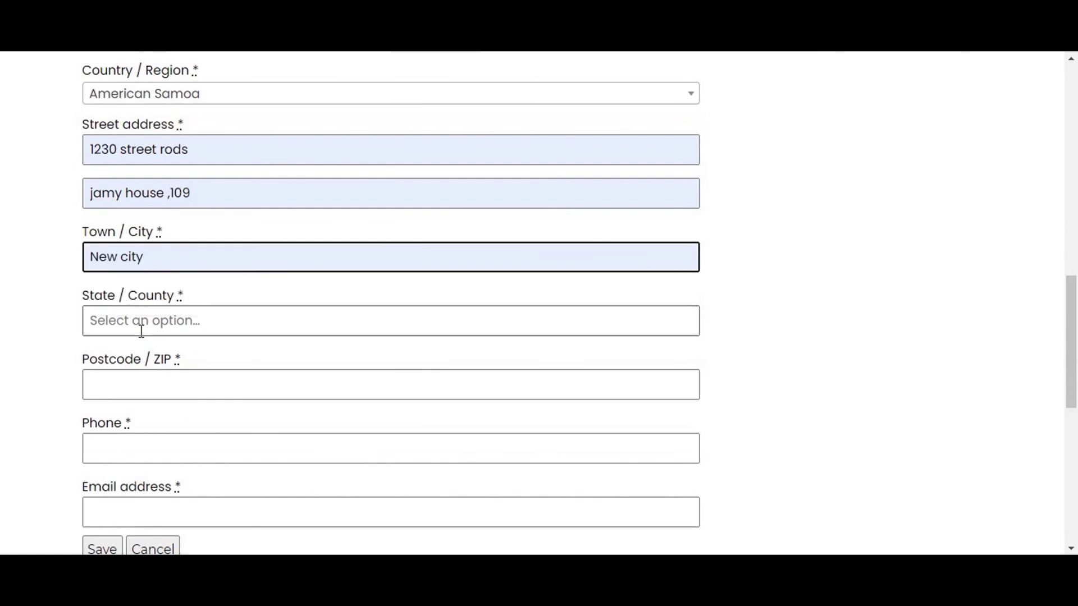
pyautogui.click(149, 326)
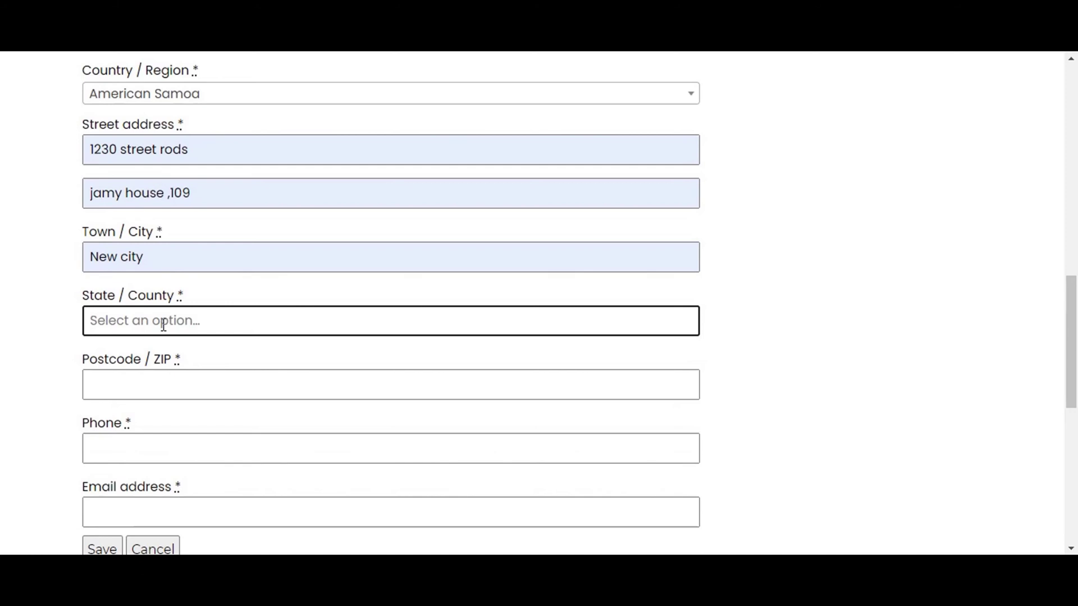
pyautogui.press('capslock')
pyautogui.write('N')
pyautogui.press('capslock')
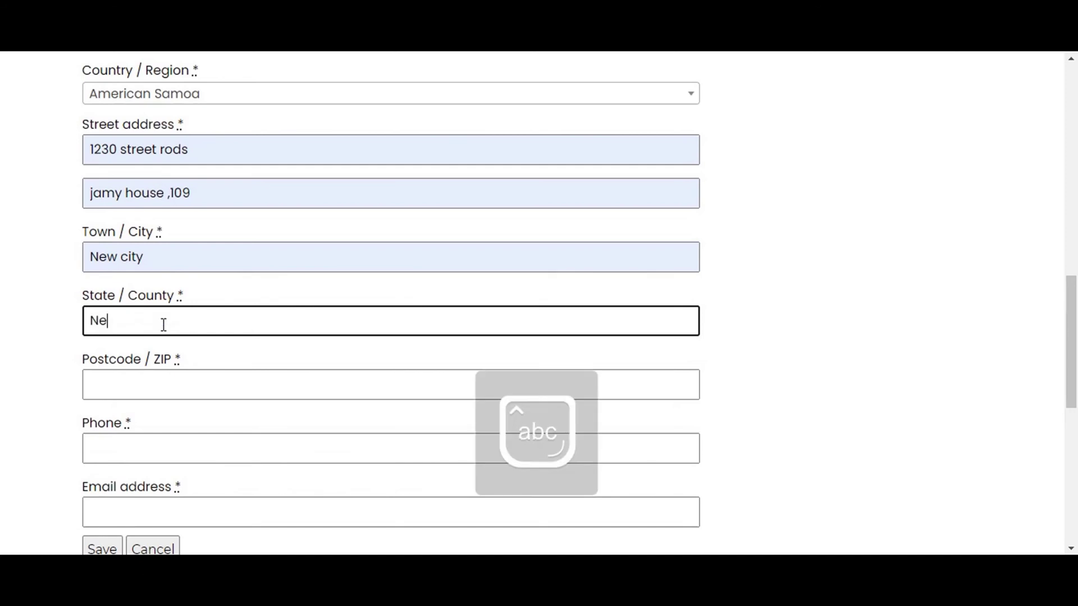
pyautogui.write('ew c')
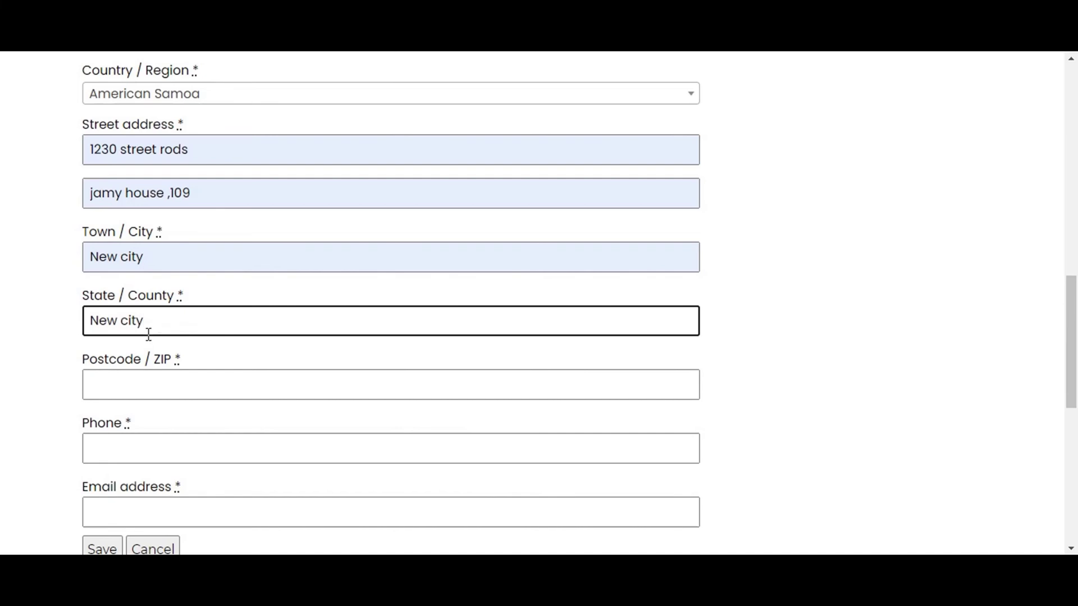
pyautogui.write('ity')
# Enter postcode 78945, the phone number and e-mail address, then save the billing address.
pyautogui.click(126, 392)
pyautogui.write('78945')
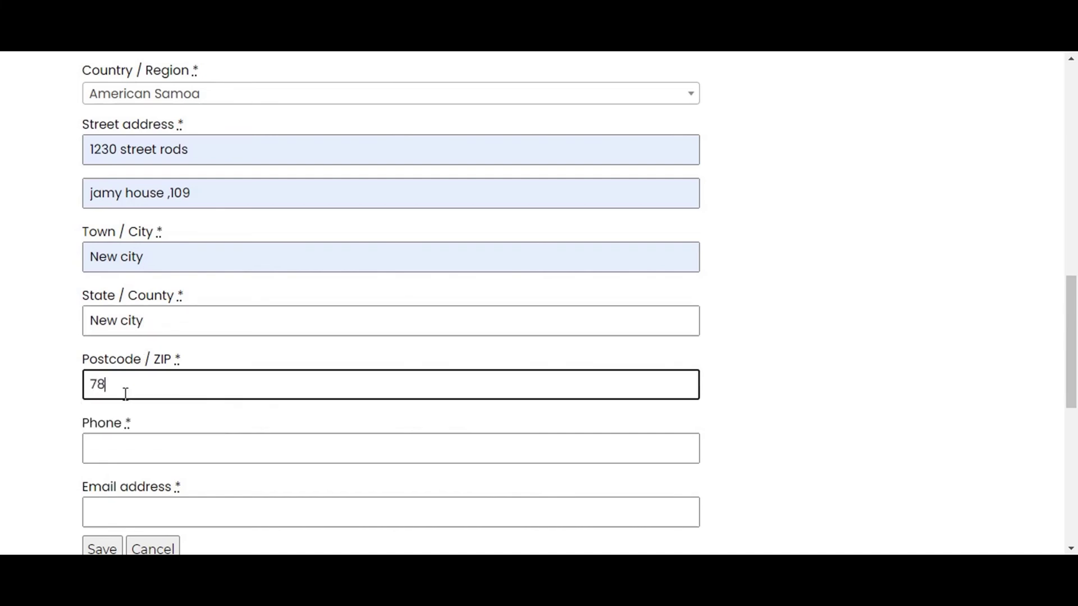
pyautogui.click(105, 452)
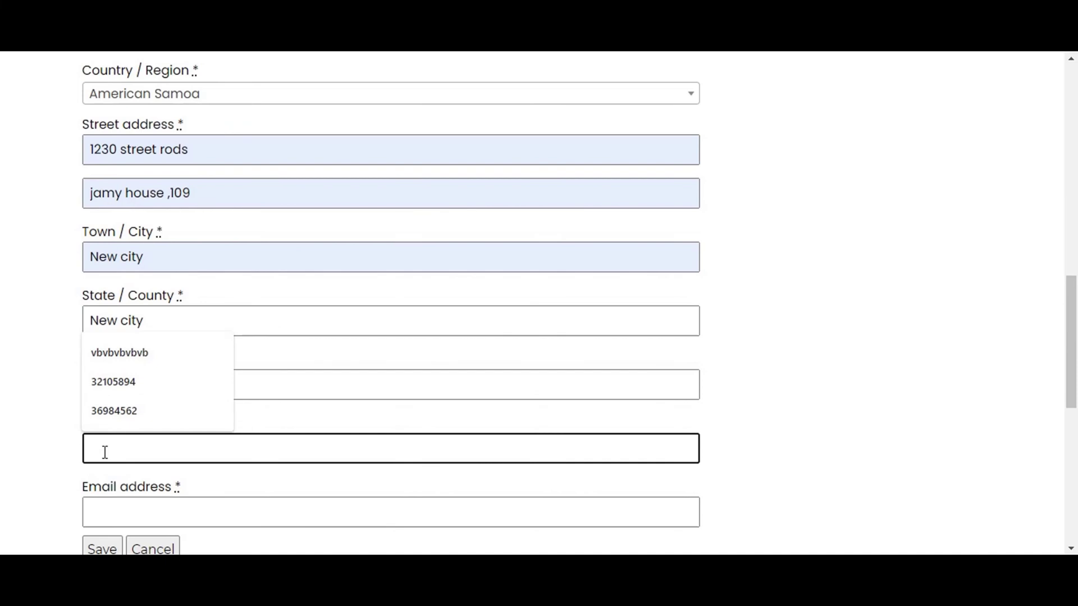
pyautogui.write('01234')
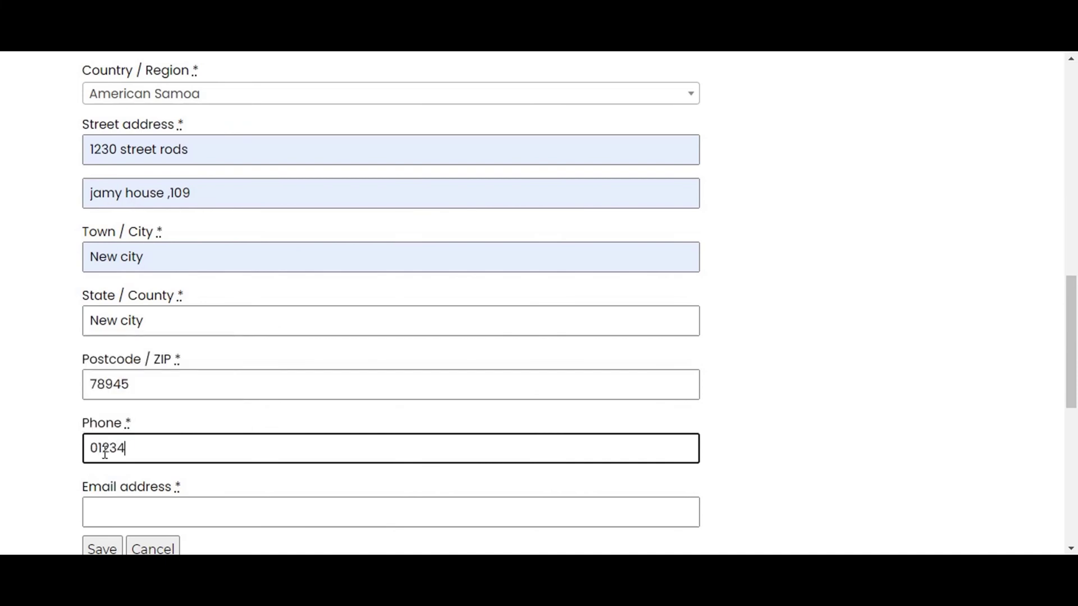
pyautogui.write('789')
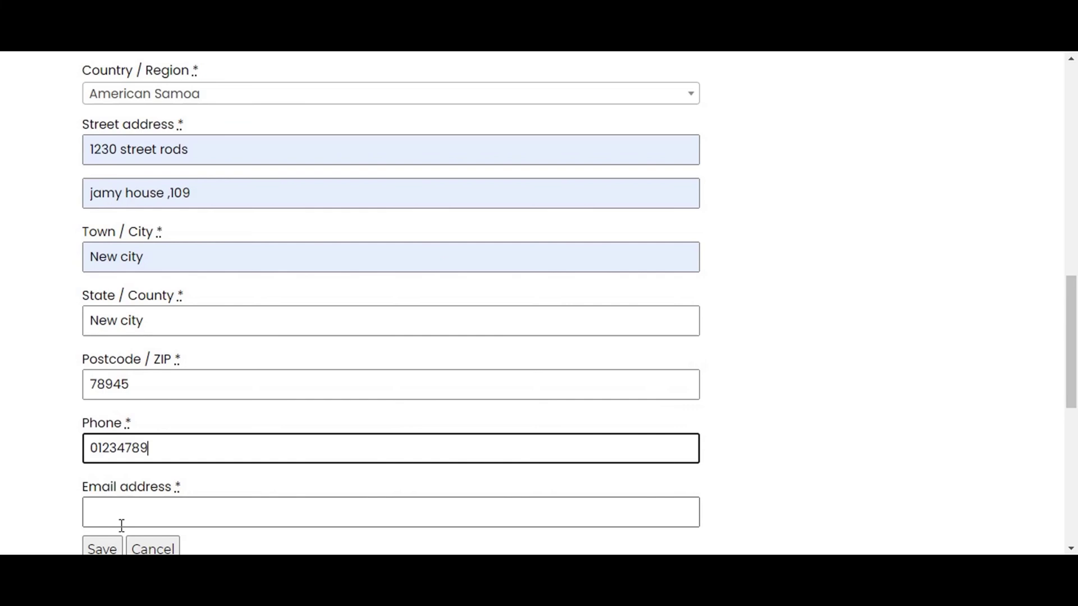
pyautogui.click(111, 514)
pyautogui.scroll(-1, 110, 513)
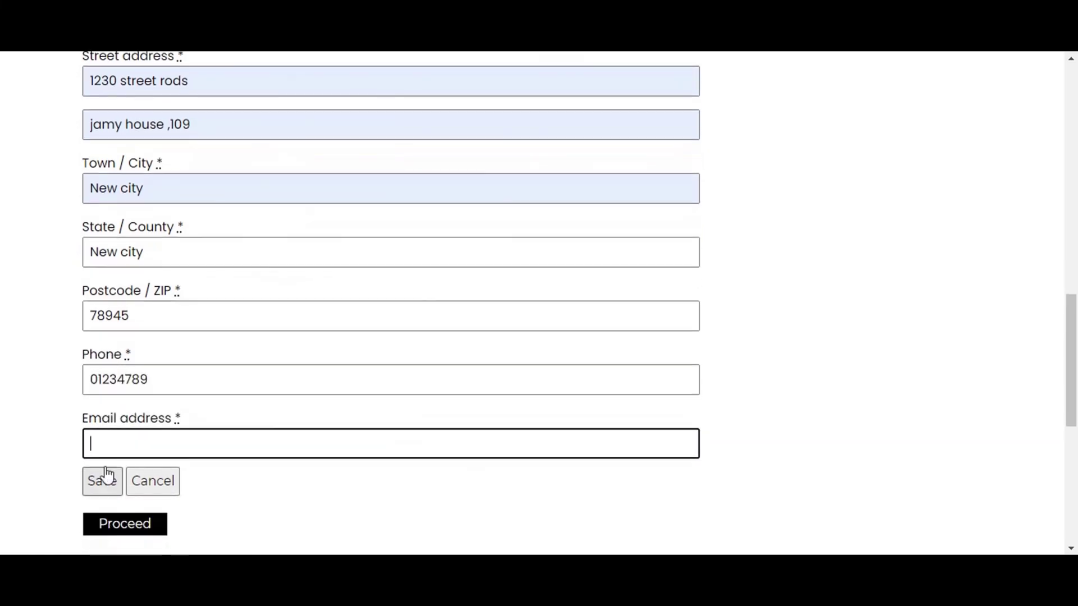
pyautogui.click(107, 450)
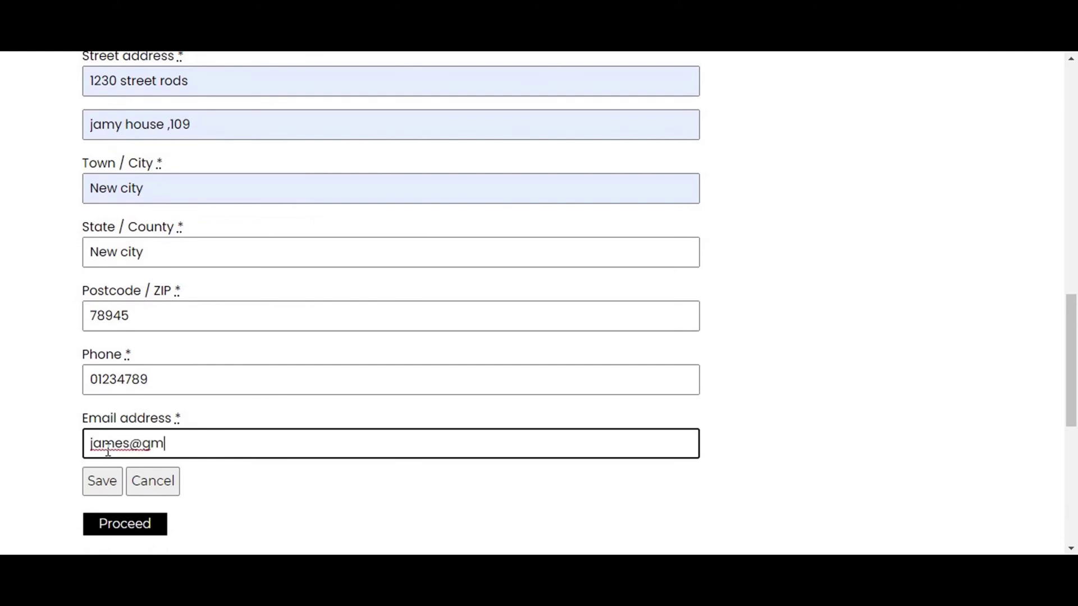
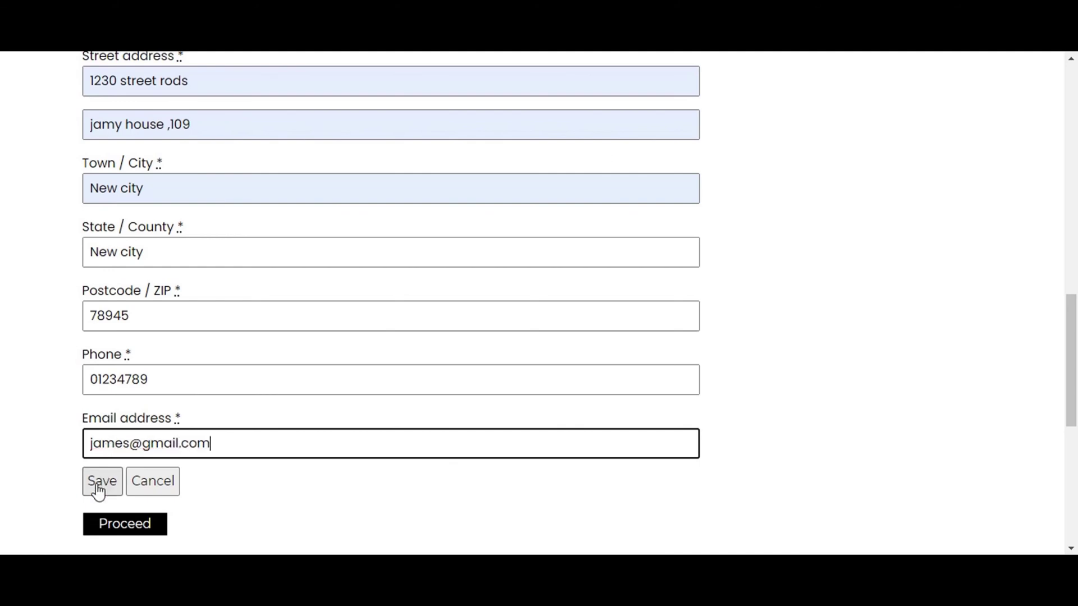
pyautogui.click(96, 494)
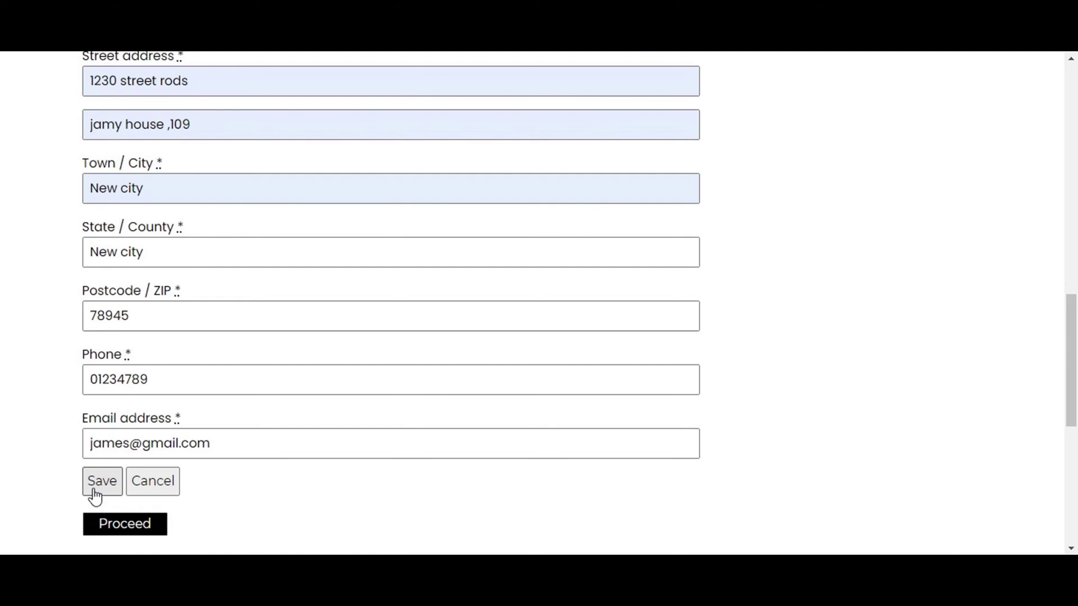
# Use the saved address for billing and keep shipping the same.
pyautogui.scroll(3, 170, 269)
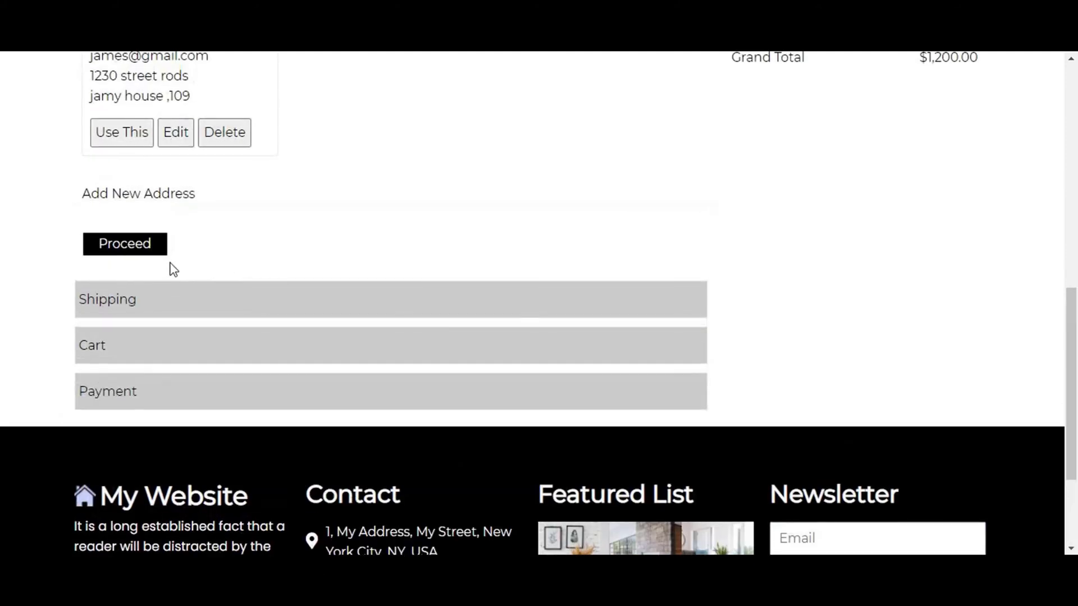
pyautogui.scroll(3, 116, 264)
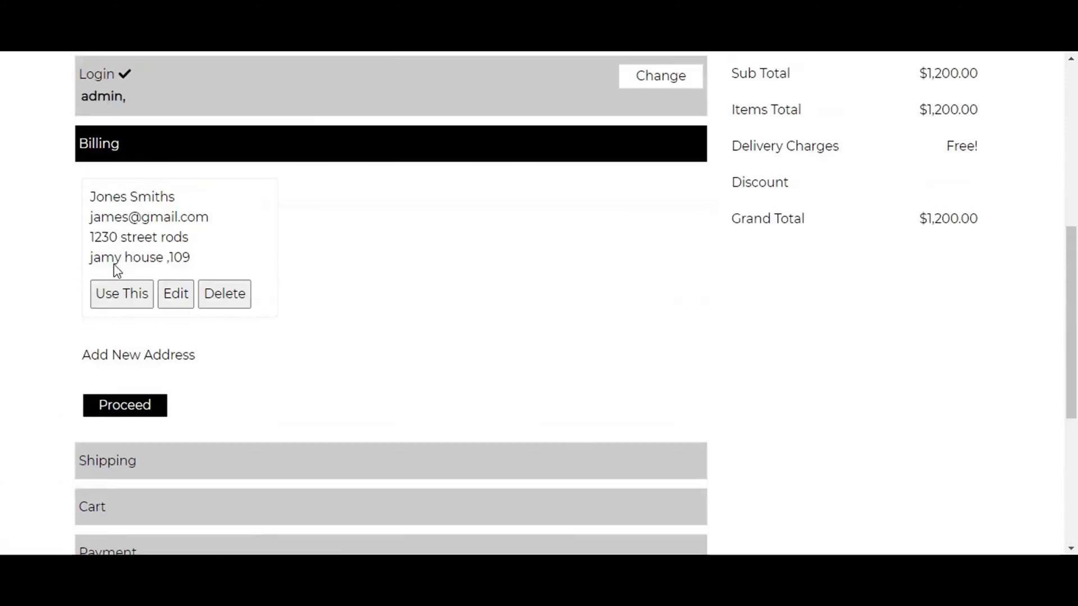
pyautogui.click(118, 297)
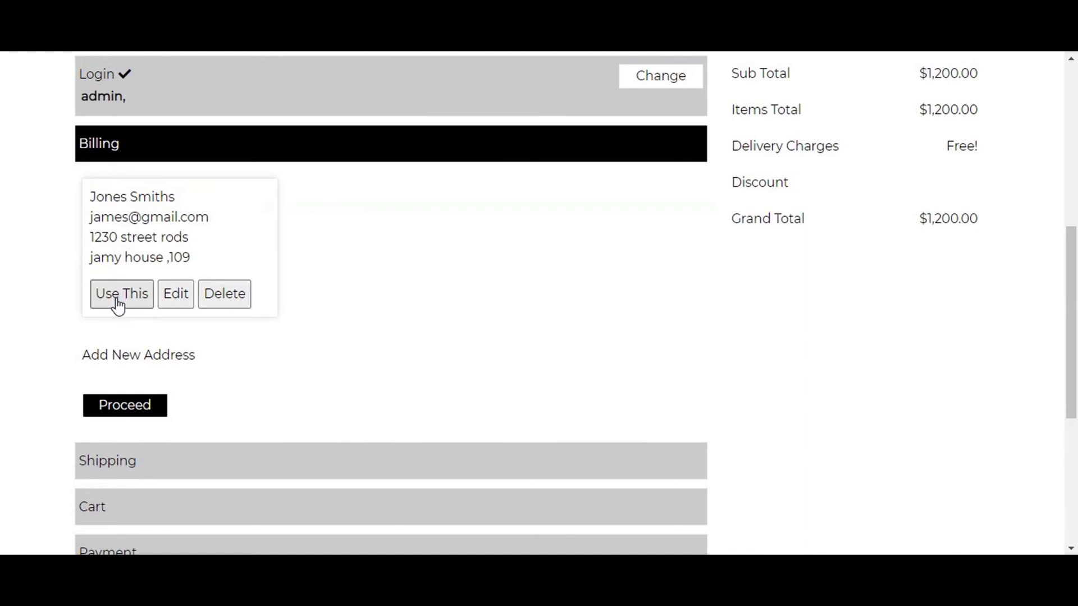
pyautogui.click(117, 301)
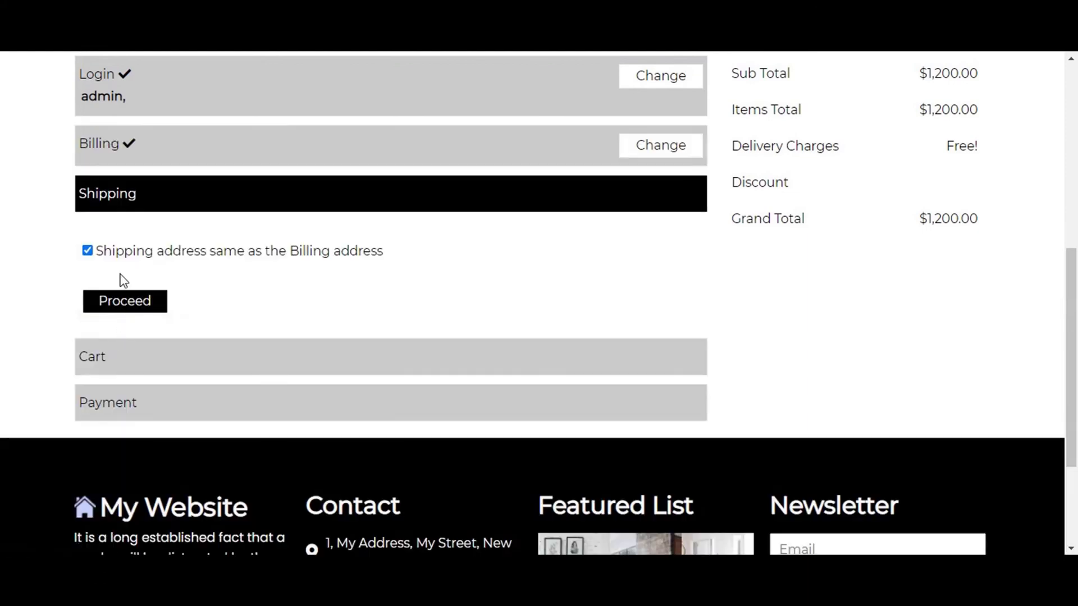
pyautogui.click(124, 303)
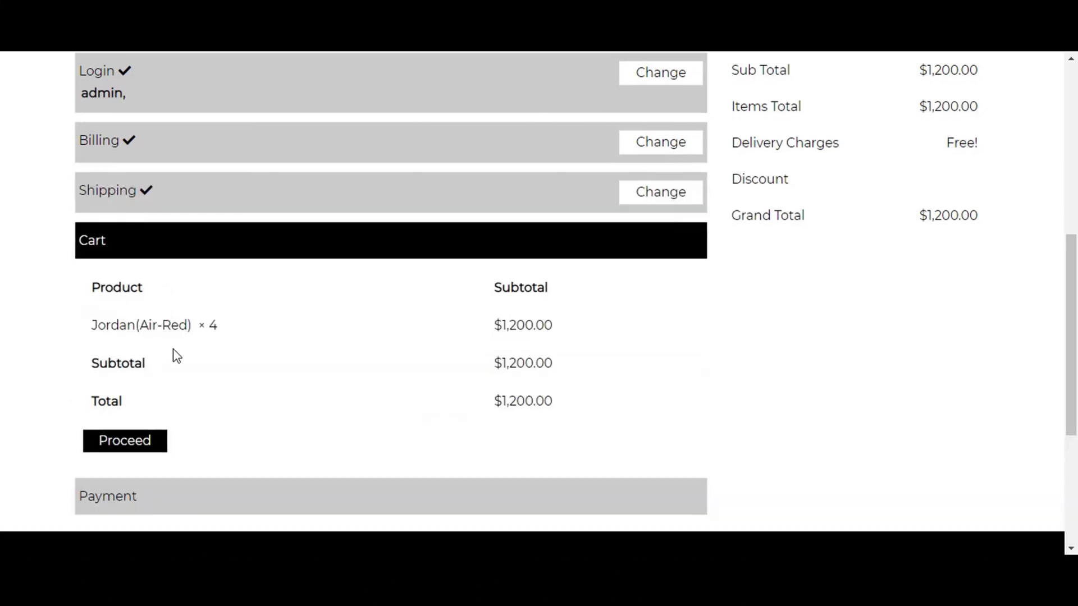
# Confirm the $1,200.00 cart and place the order with Cash on delivery.
pyautogui.scroll(-3, 151, 303)
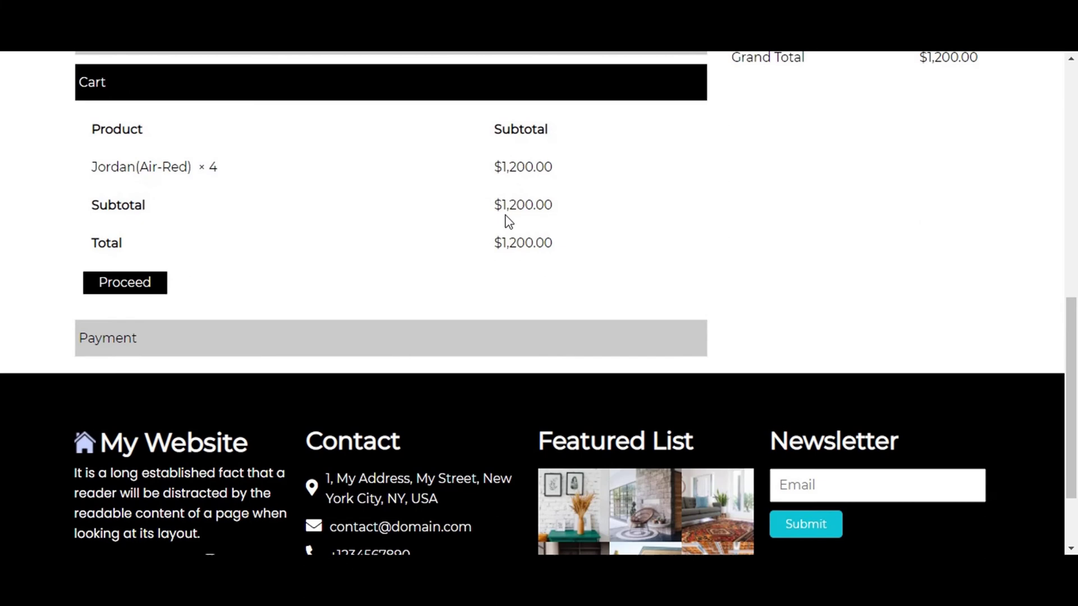
pyautogui.scroll(3, 506, 218)
pyautogui.scroll(-1, 510, 307)
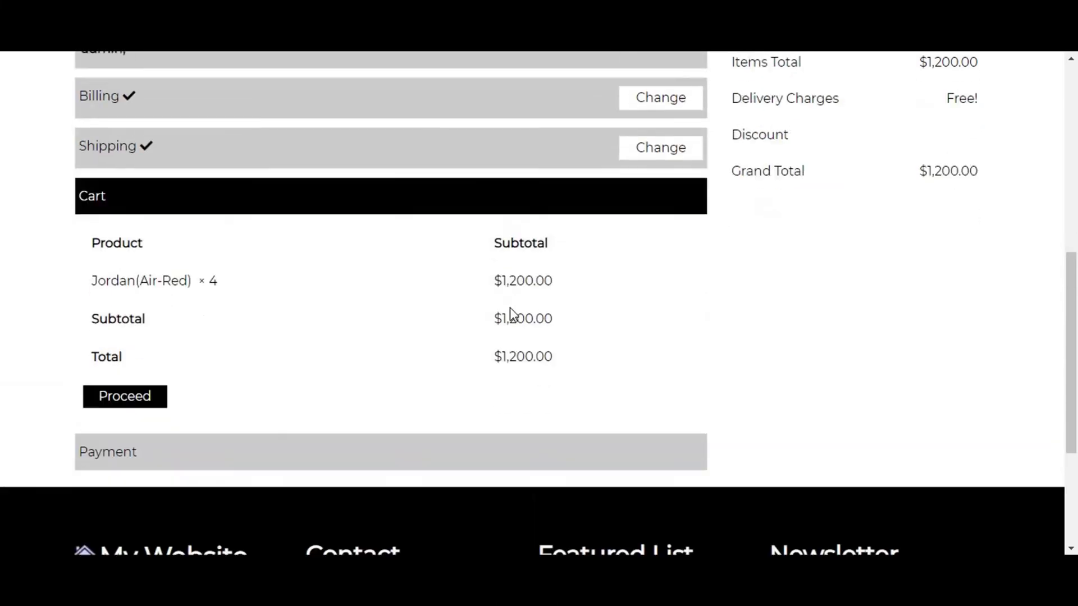
pyautogui.scroll(-2, 512, 314)
pyautogui.click(137, 286)
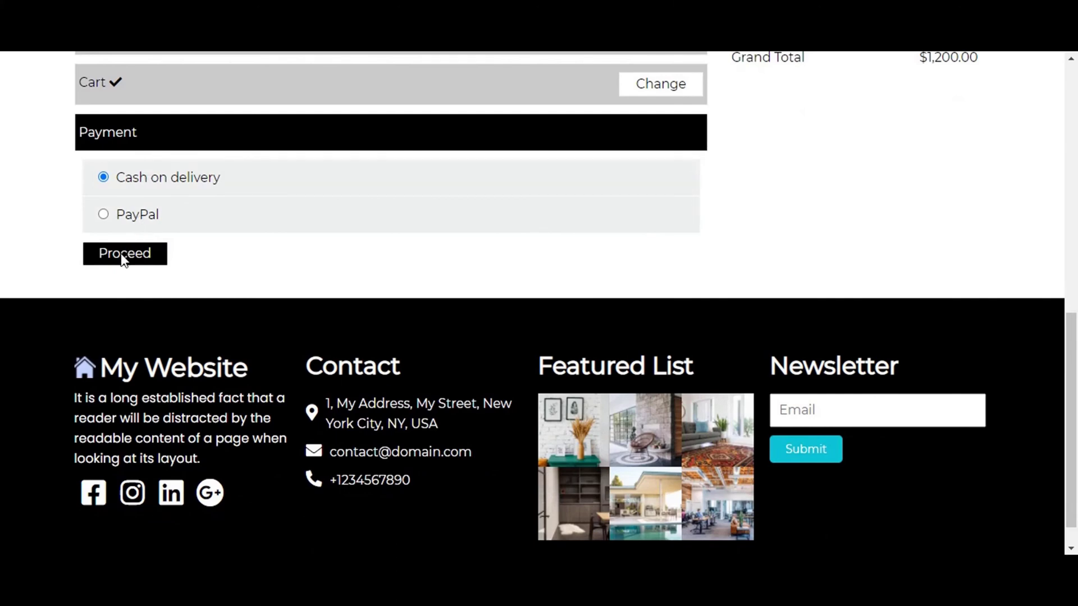
pyautogui.click(123, 259)
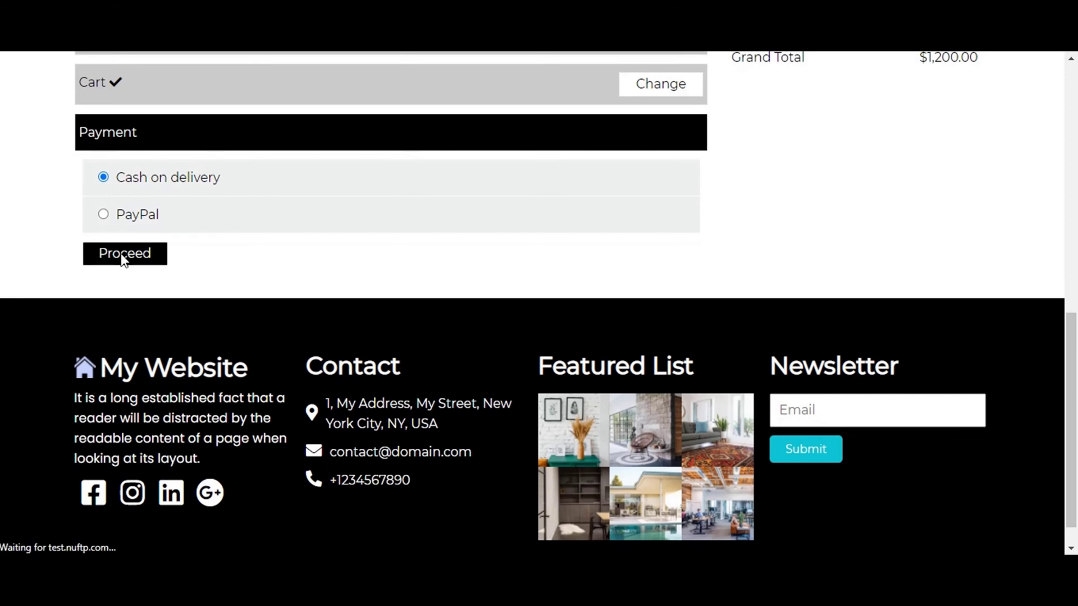
# Scroll through the Order Received page checking Jordan(Air-Red) × 4, $1,200.00, Cash on delivery.
pyautogui.scroll(-3, 115, 281)
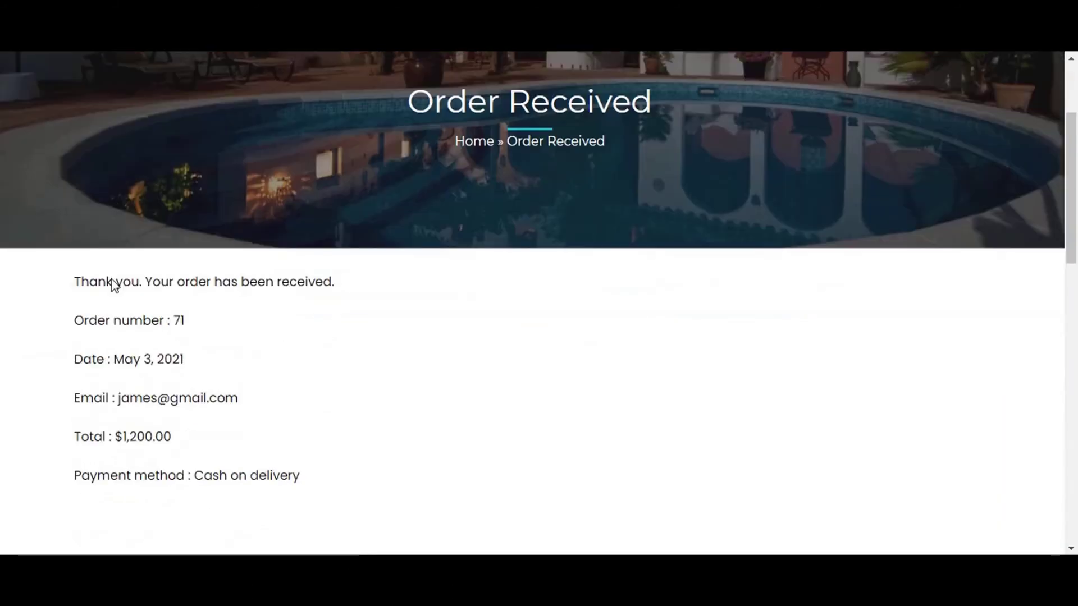
pyautogui.scroll(-3, 114, 285)
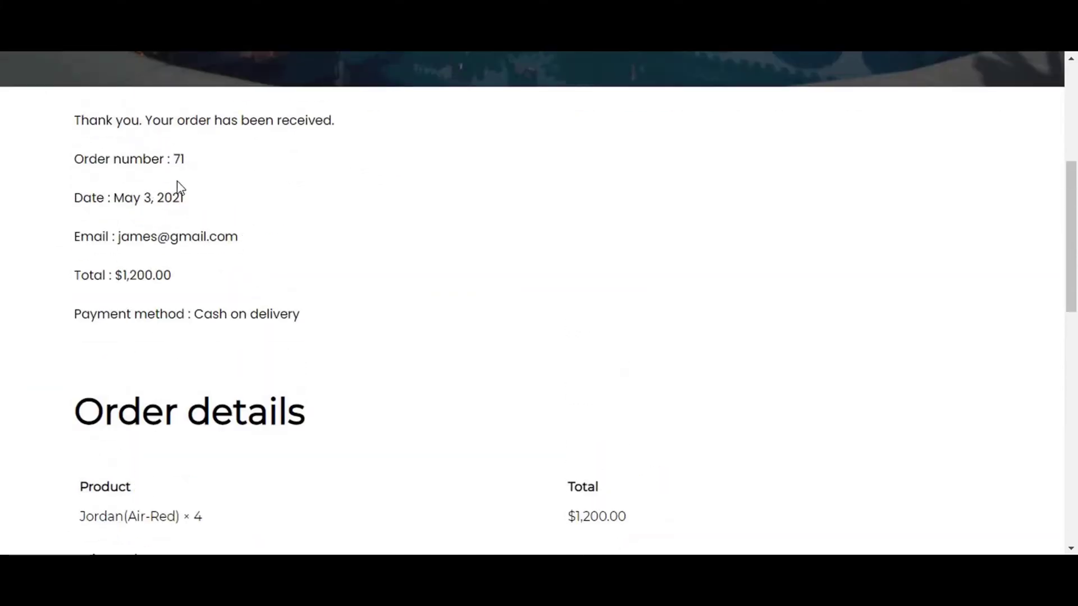
pyautogui.scroll(-3, 163, 224)
pyautogui.scroll(-9, 161, 253)
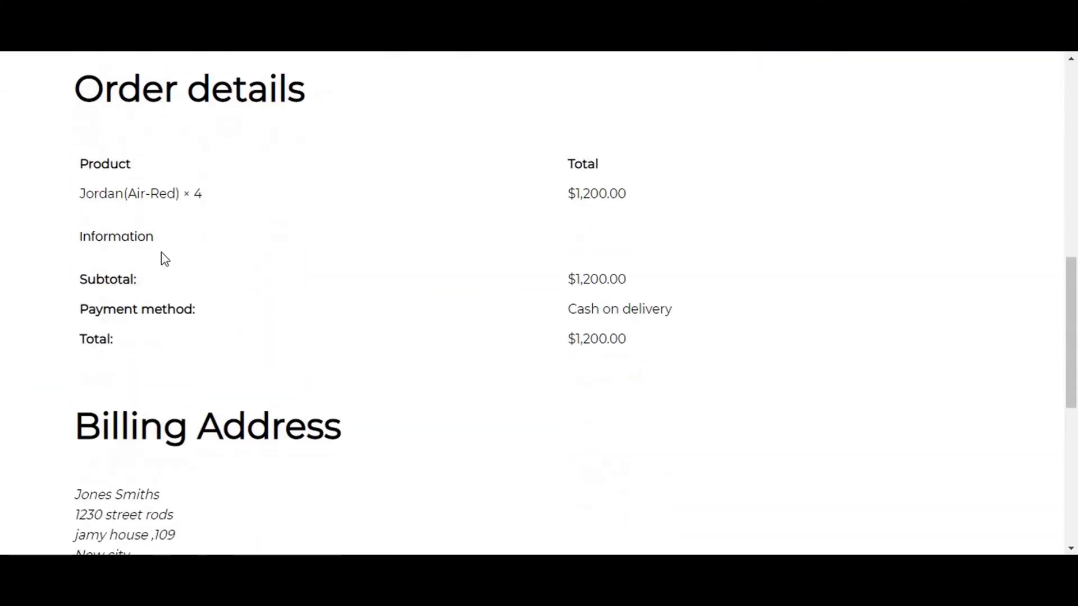
pyautogui.scroll(-2, 163, 259)
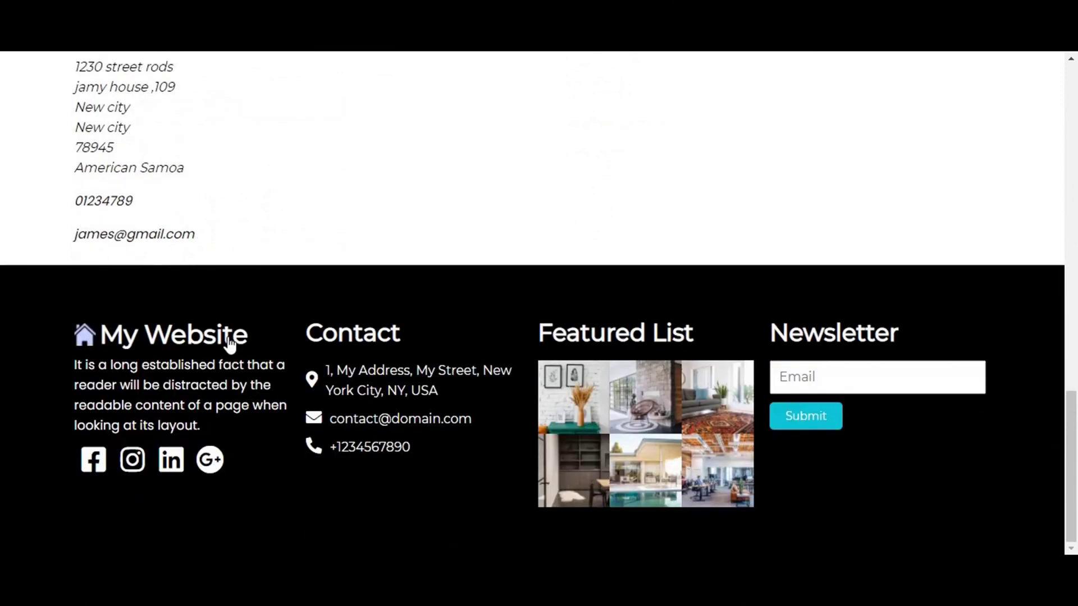
pyautogui.scroll(3, 224, 247)
pyautogui.scroll(15, 226, 249)
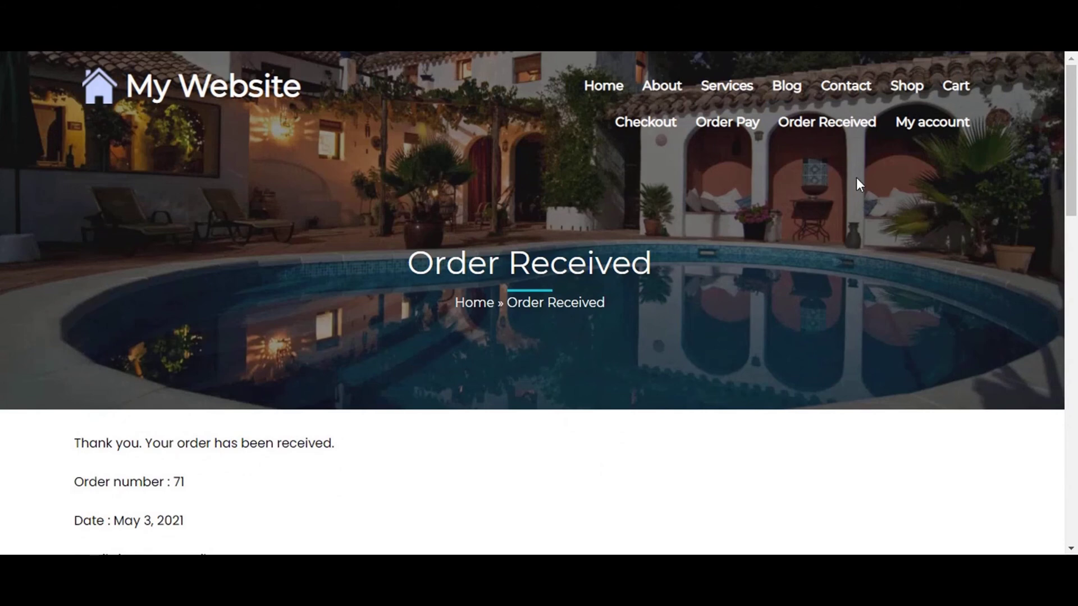
# Open My account and look at its Downloads and Orders pages.
pyautogui.click(859, 126)
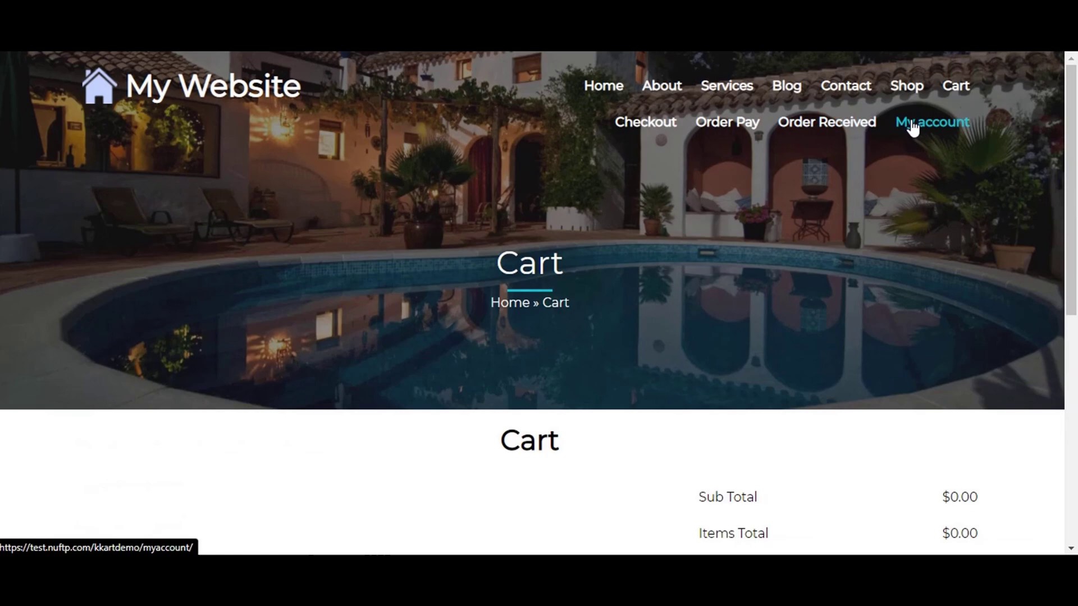
pyautogui.click(912, 125)
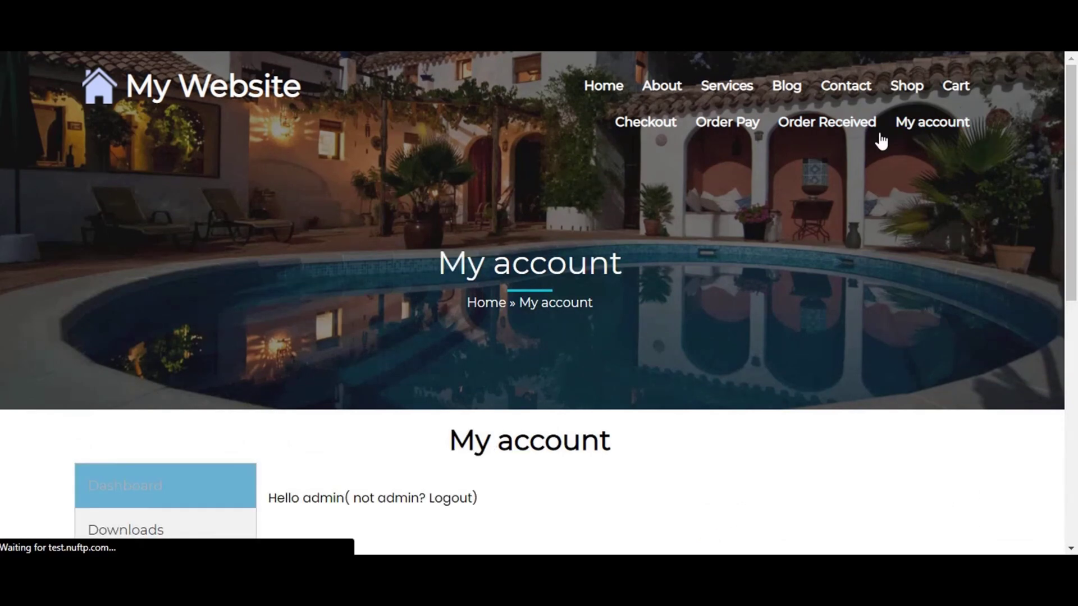
pyautogui.scroll(-3, 534, 325)
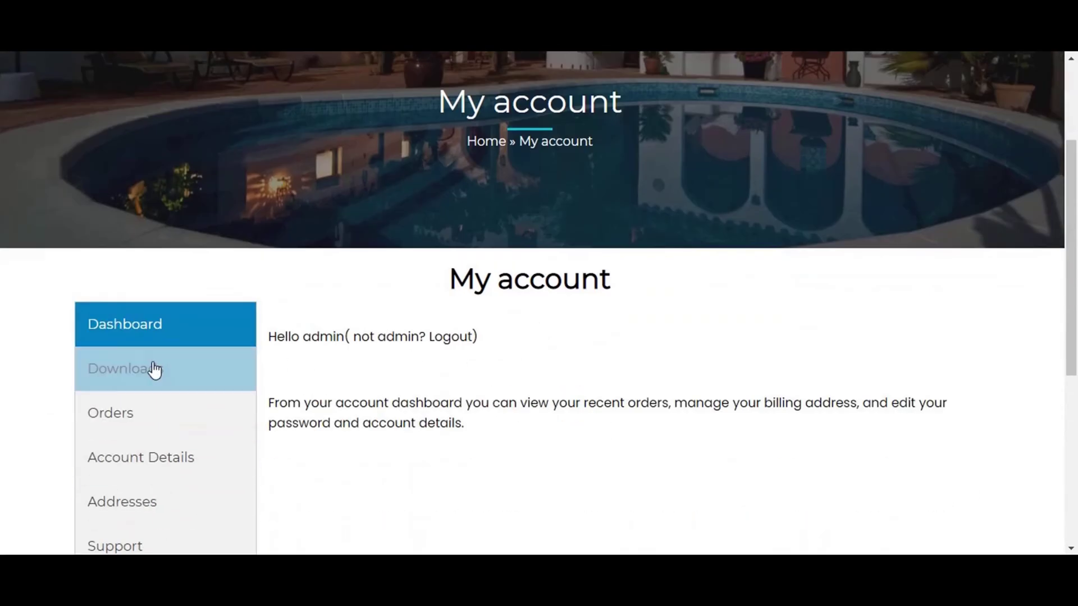
pyautogui.click(147, 372)
pyautogui.click(71, 443)
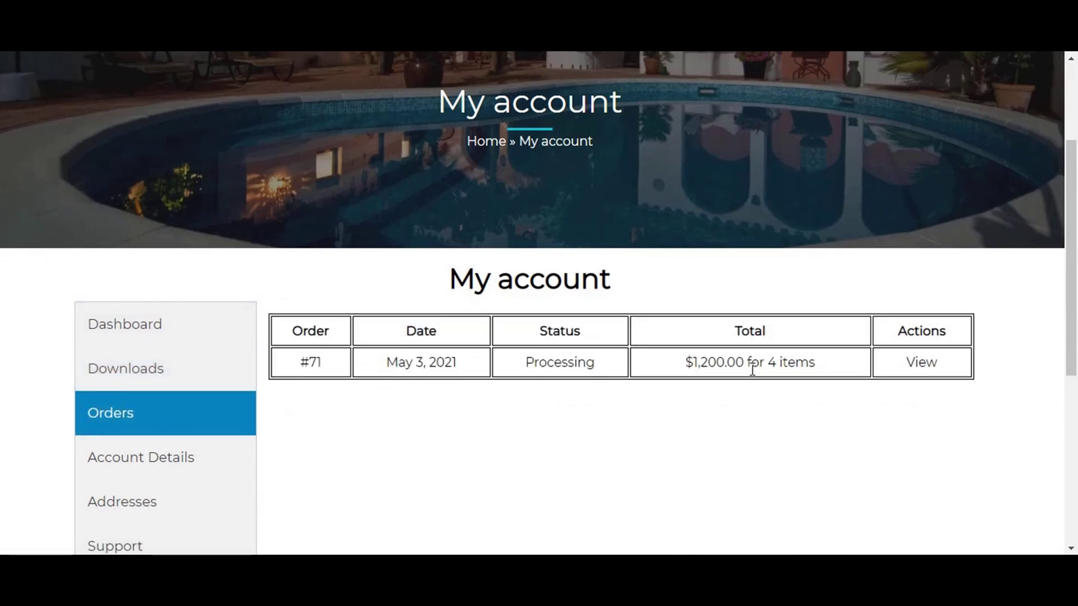
pyautogui.scroll(-3, 927, 375)
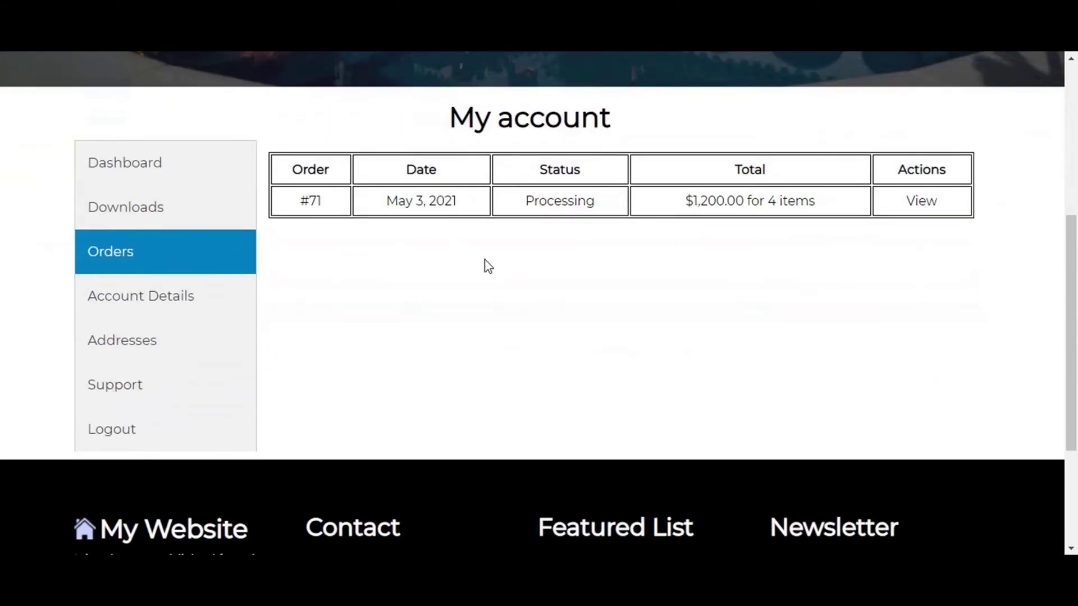
# View Account Details, Addresses and Support, then log out of the customer account.
pyautogui.click(178, 314)
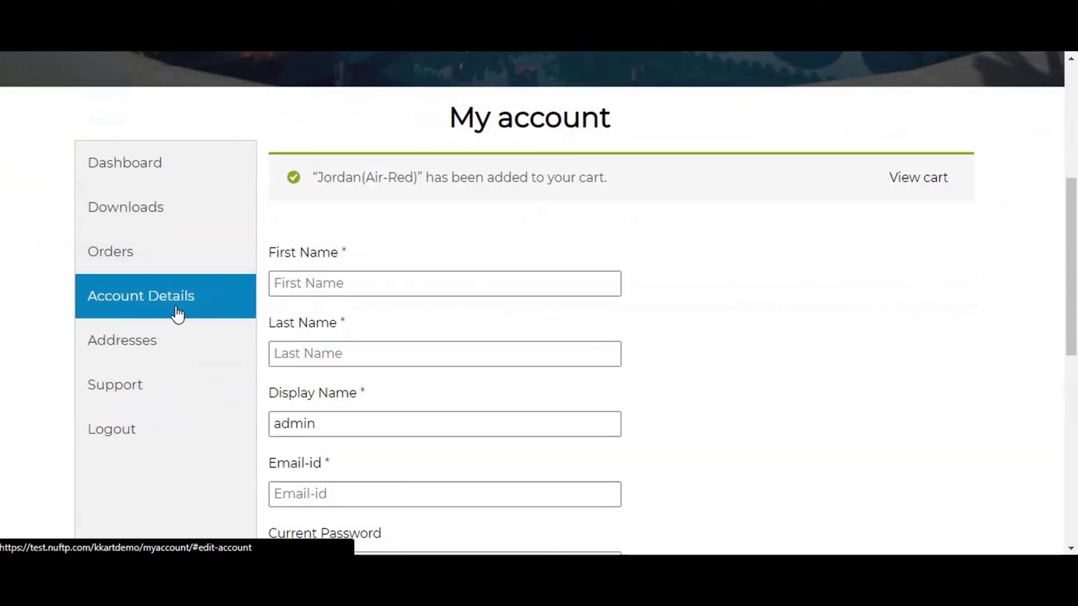
pyautogui.click(87, 343)
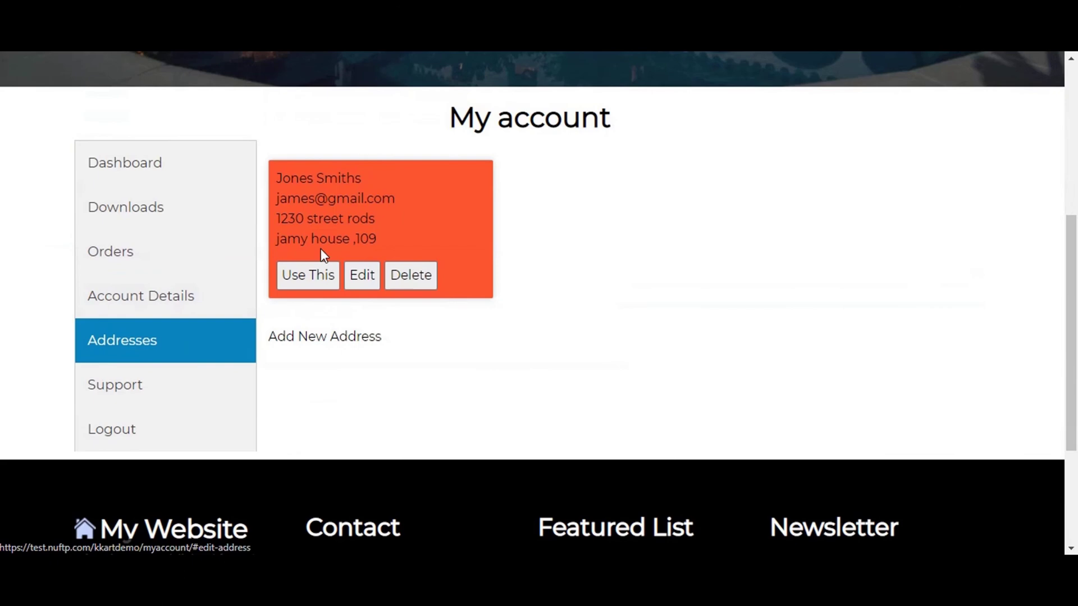
pyautogui.click(183, 385)
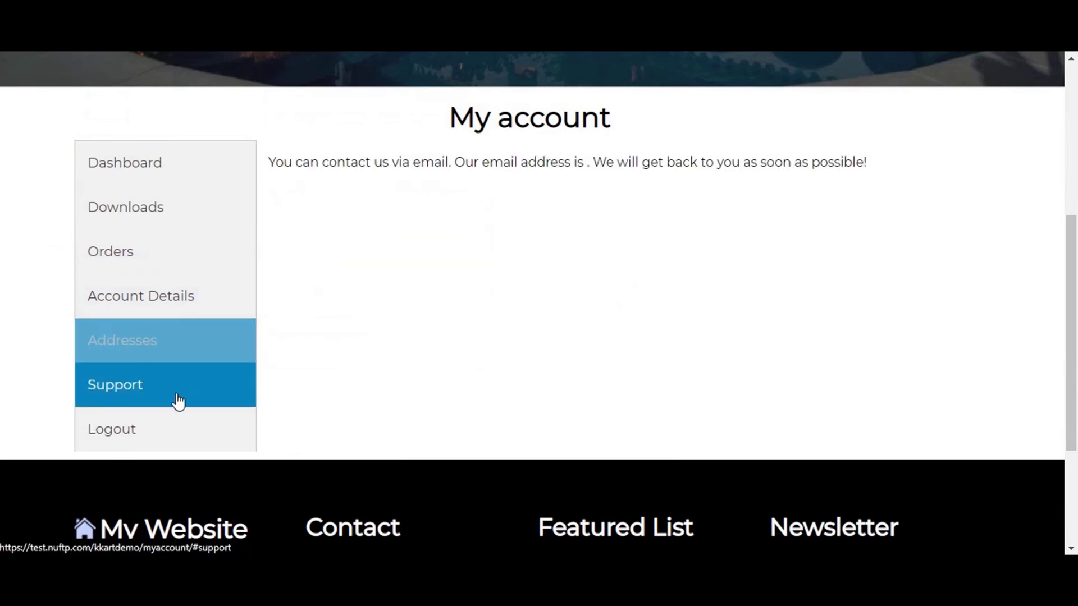
pyautogui.click(176, 434)
pyautogui.click(91, 351)
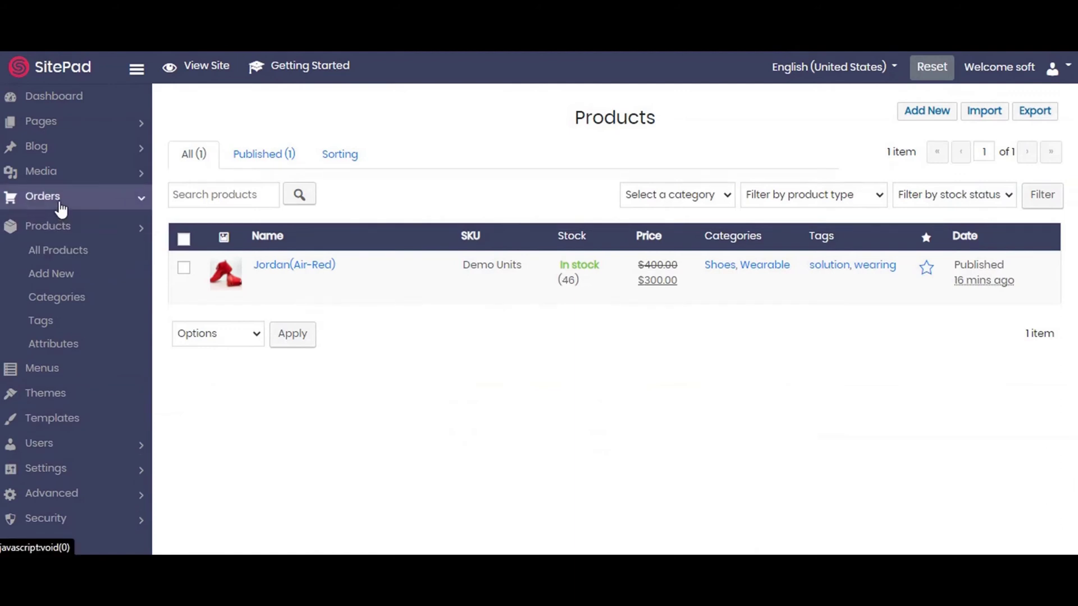
# Check order #71 ($1,200.00, Processing) under All Orders, then open the empty Coupons list.
pyautogui.click(58, 200)
pyautogui.click(69, 221)
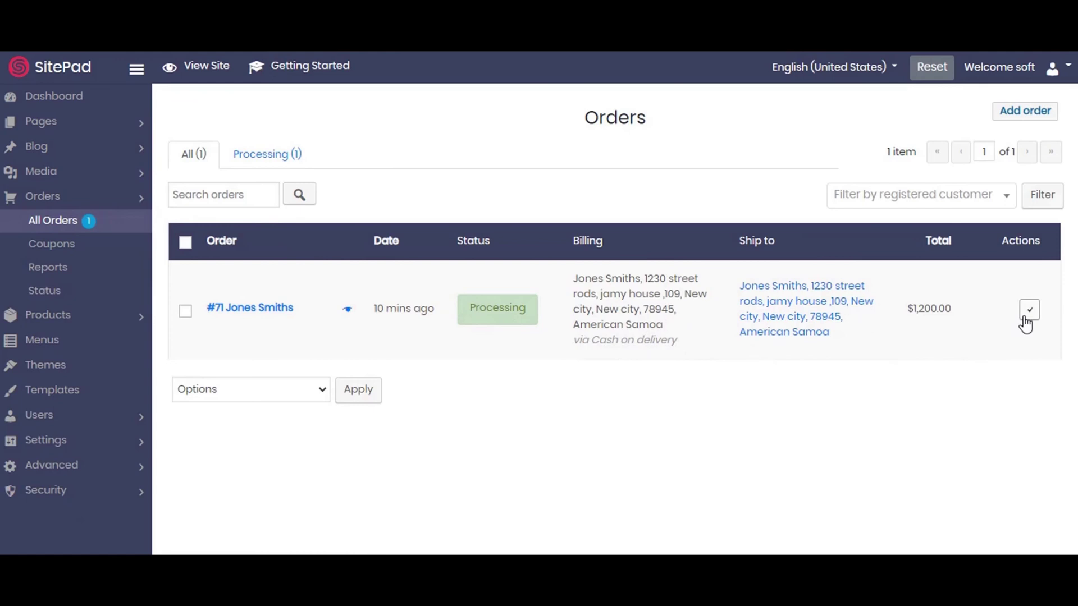
pyautogui.click(78, 251)
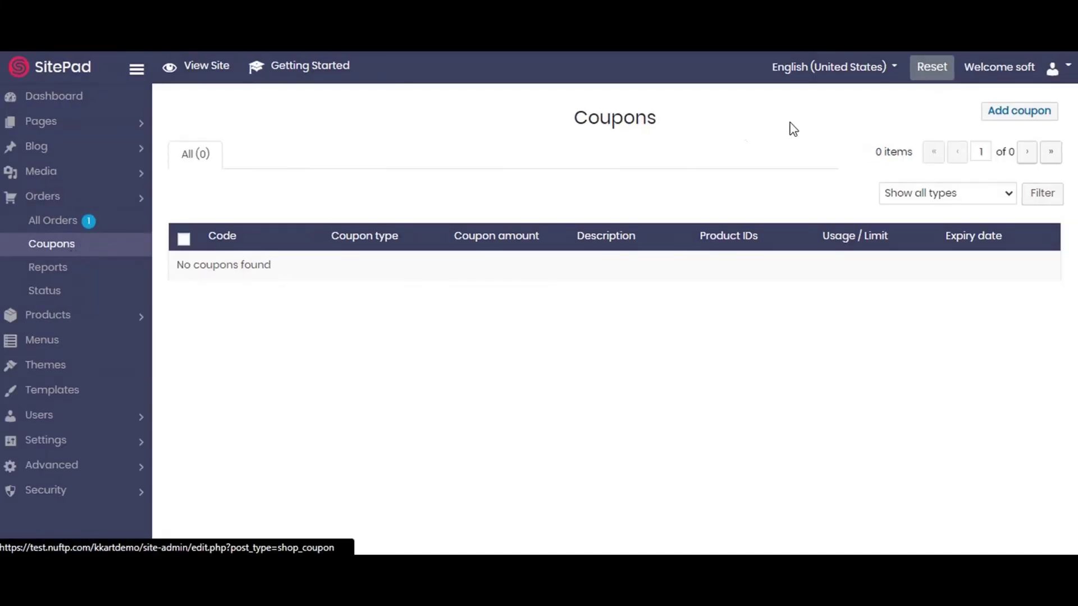
pyautogui.click(997, 112)
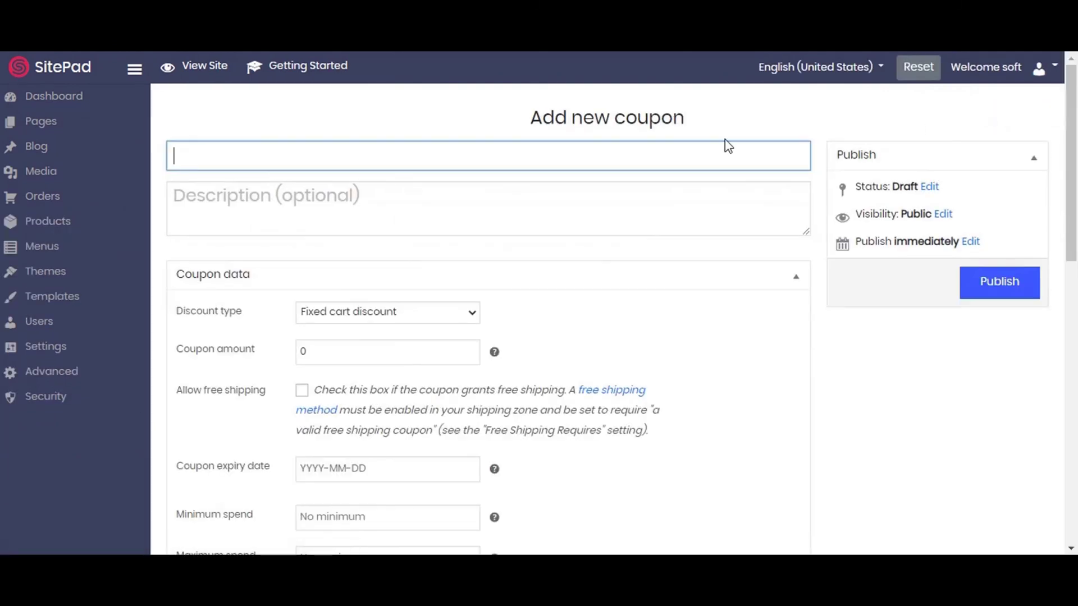
pyautogui.write('demo')
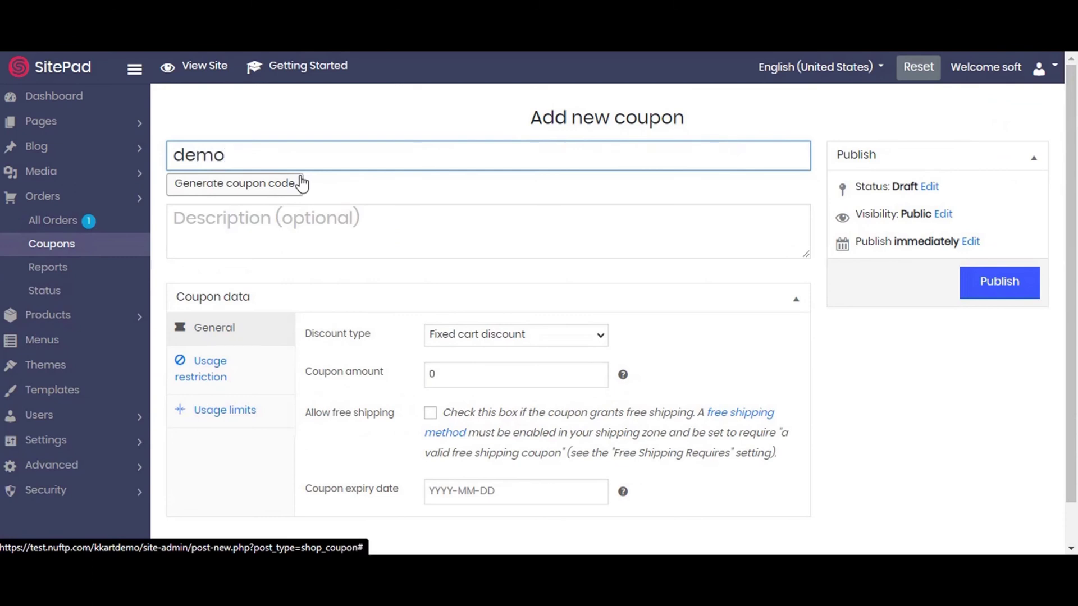
pyautogui.click(274, 190)
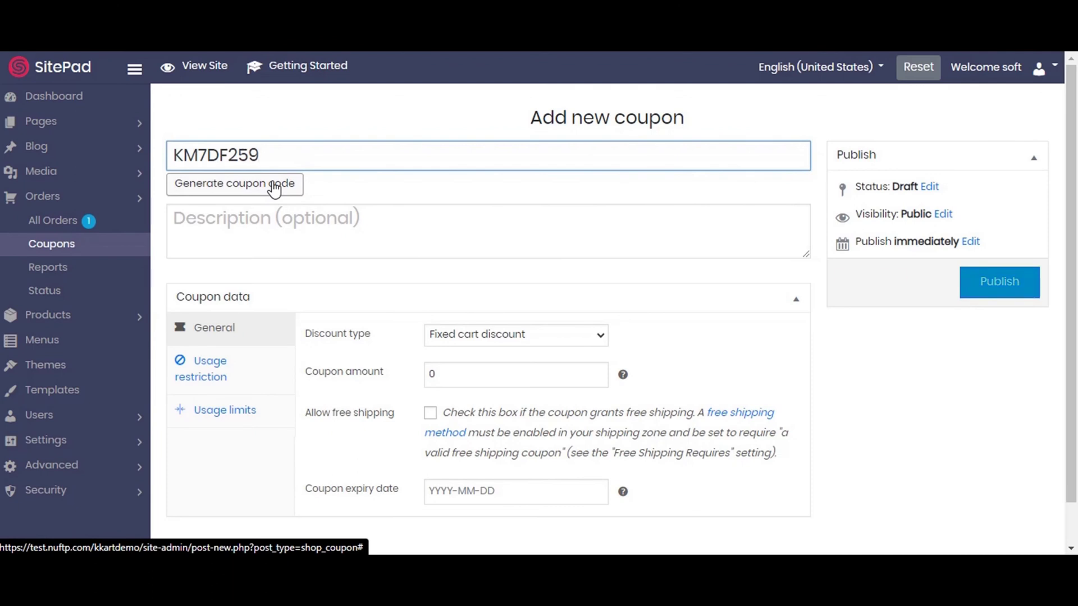
pyautogui.click(1000, 282)
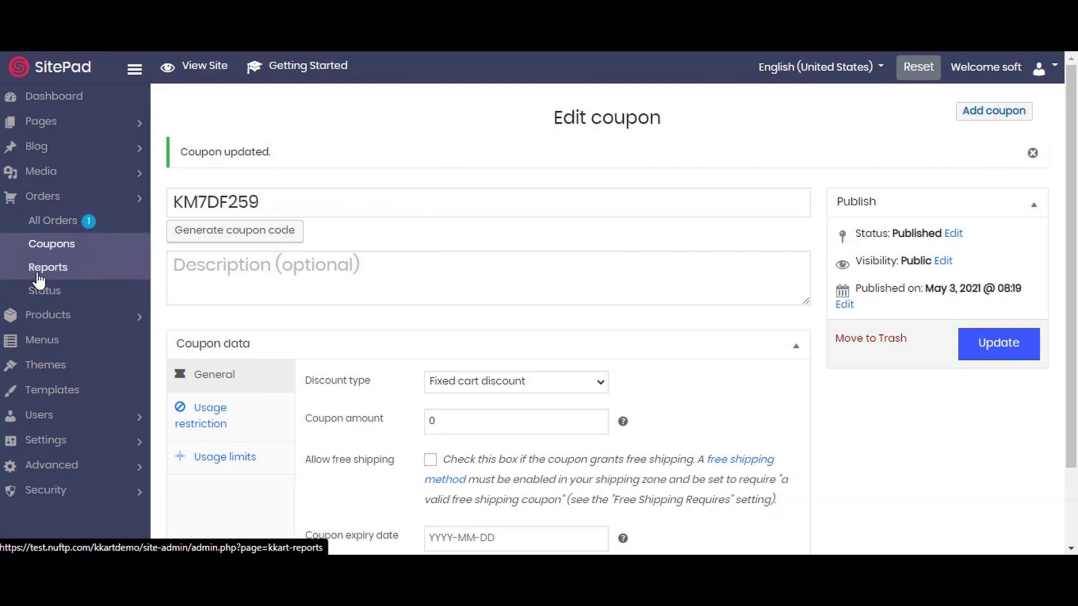
# Open the sales Reports showing $1,200.00 gross sales, 1 order and 4 items.
pyautogui.scroll(-2, 611, 264)
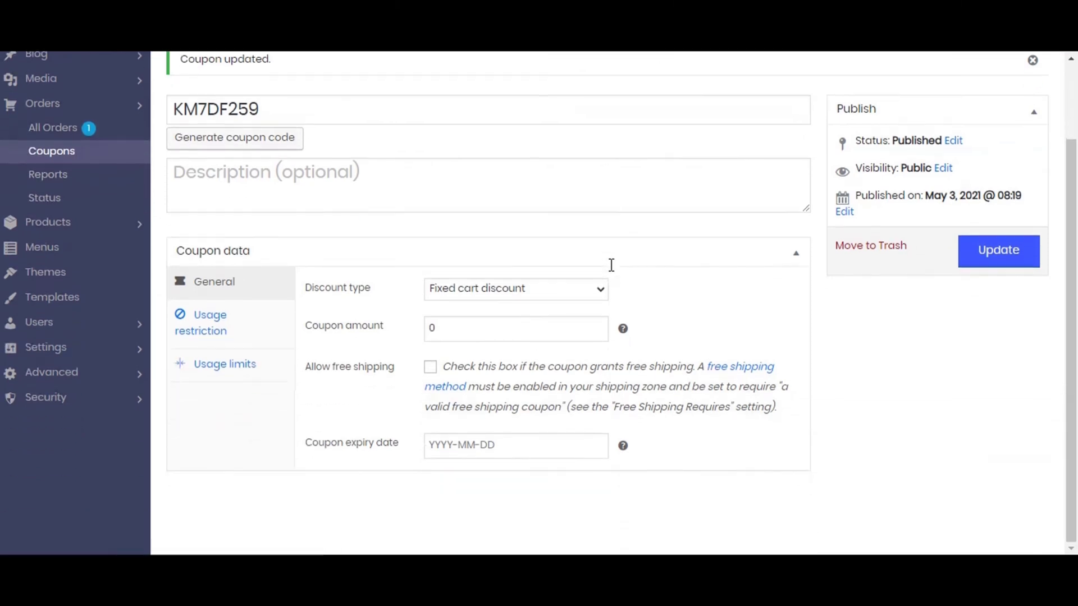
pyautogui.click(39, 185)
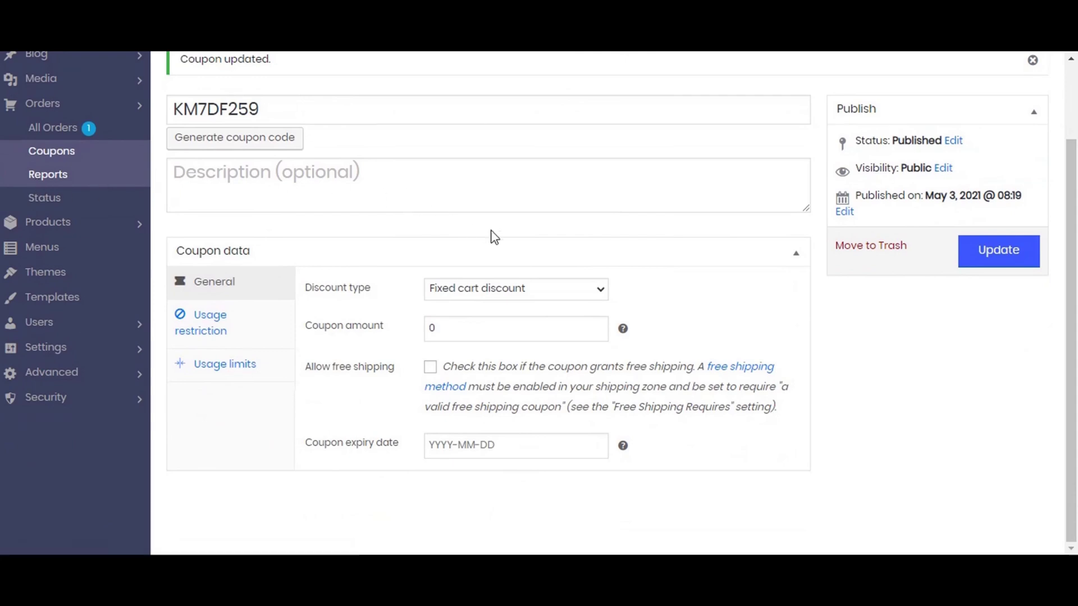
pyautogui.scroll(-3, 500, 231)
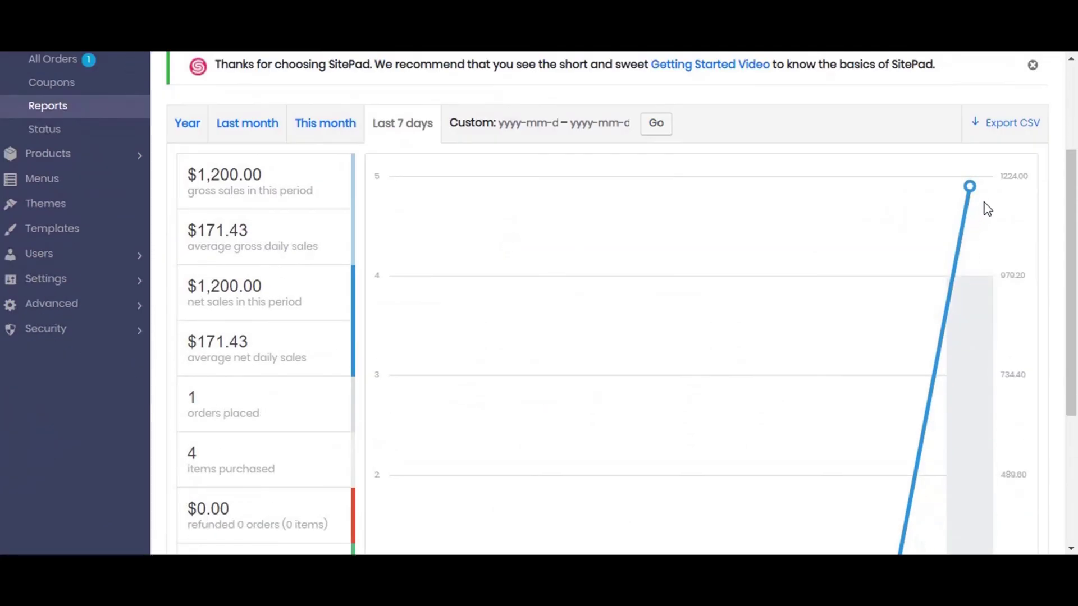
# Scroll the last-7-days report: $1,200.00 gross and net, $171.43 daily average.
pyautogui.scroll(3, 208, 238)
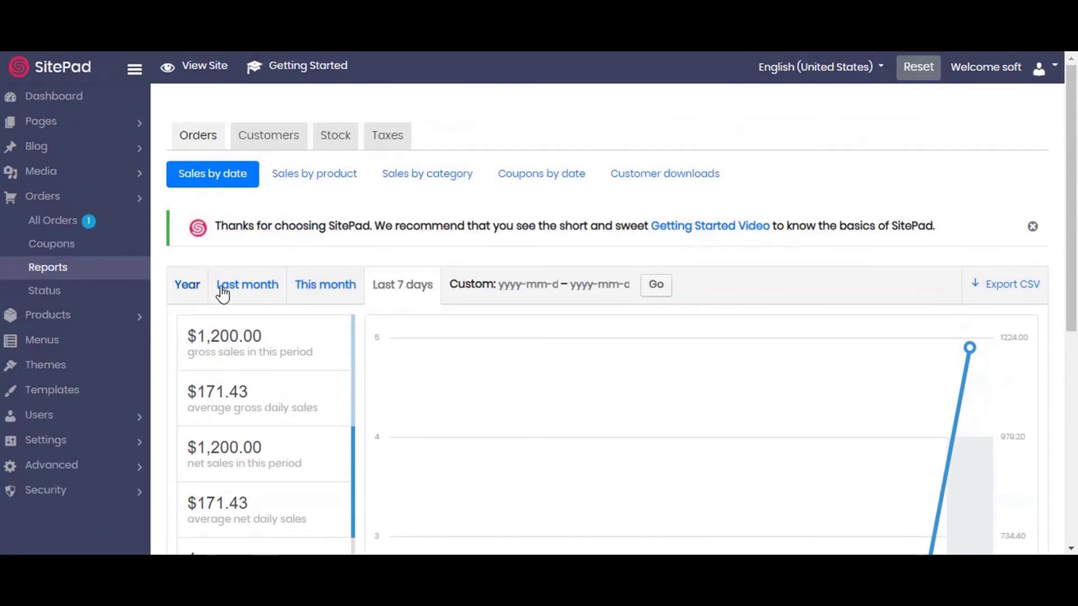
pyautogui.scroll(-3, 926, 265)
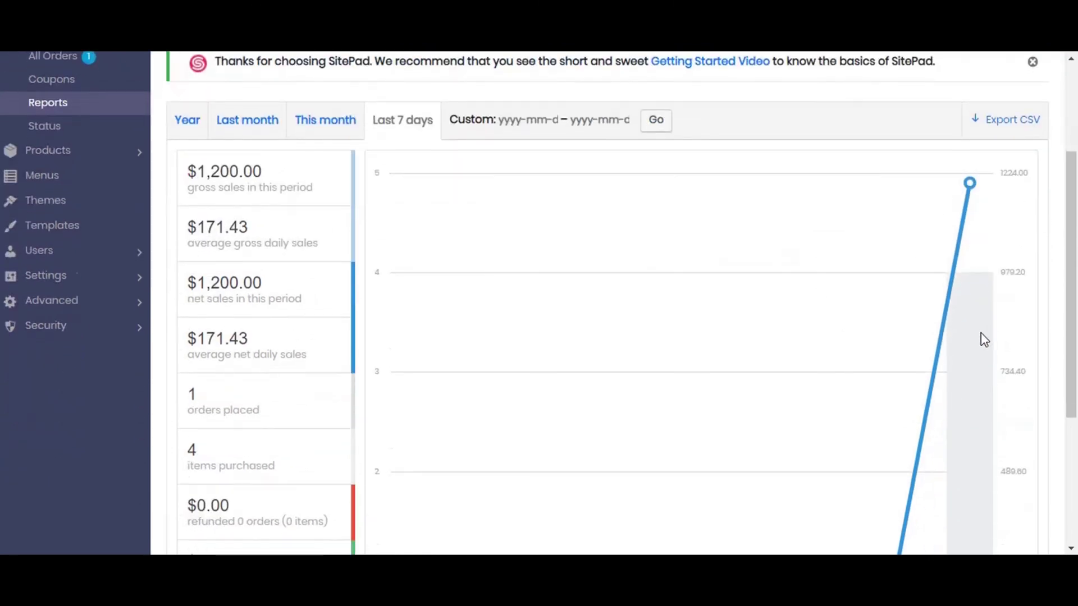
pyautogui.scroll(-4, 983, 337)
pyautogui.scroll(7, 974, 396)
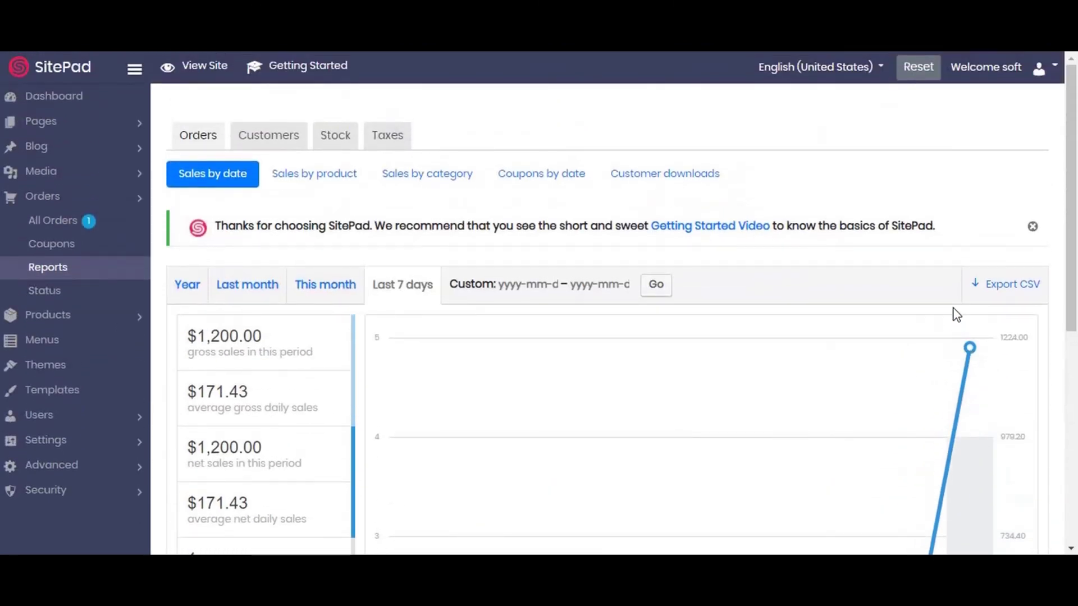
# Confirm coupon km7df259 is listed in Coupons, then return to the Reports page.
pyautogui.click(52, 258)
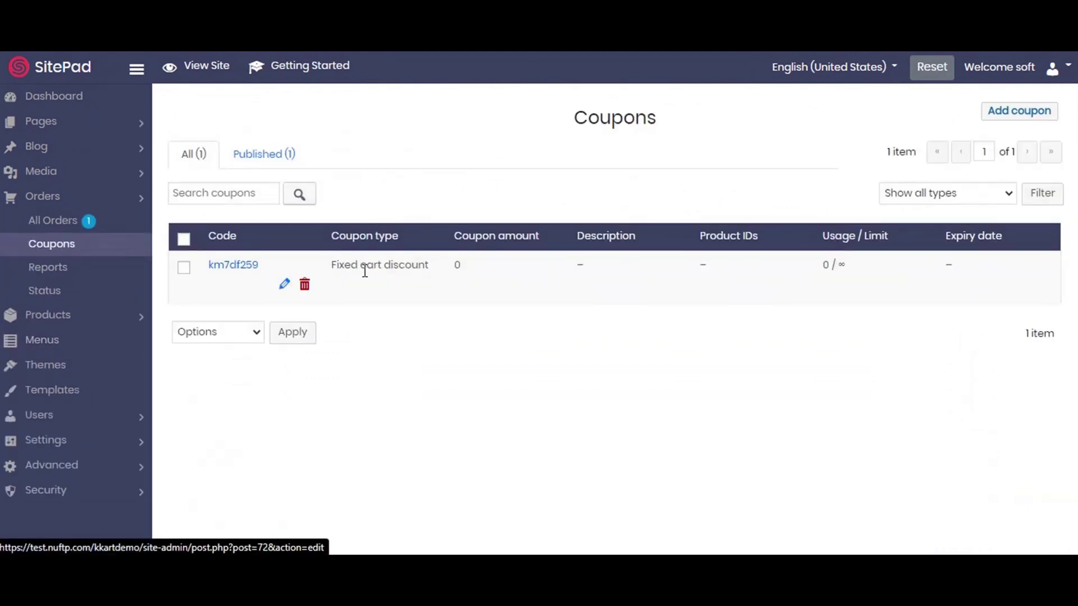
pyautogui.moveTo(337, 265); pyautogui.dragTo(447, 267)
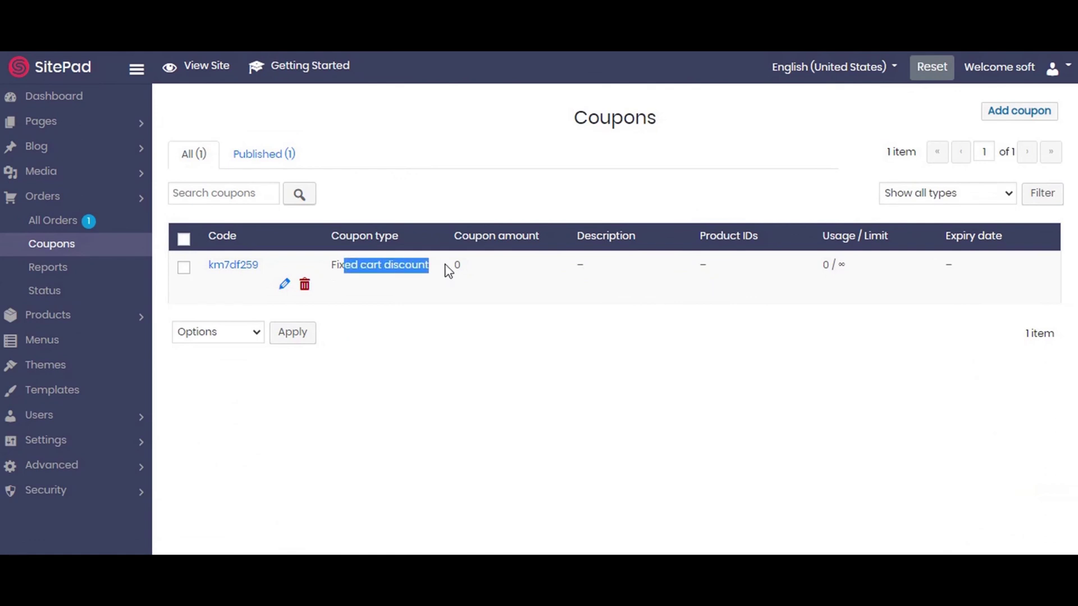
pyautogui.click(511, 279)
pyautogui.click(45, 269)
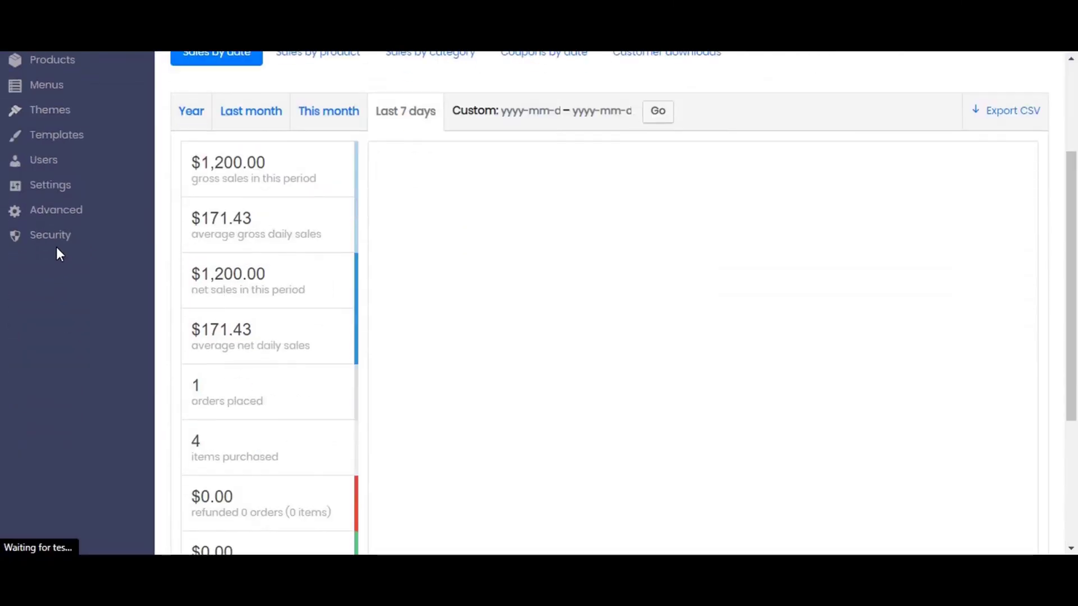
pyautogui.click(49, 194)
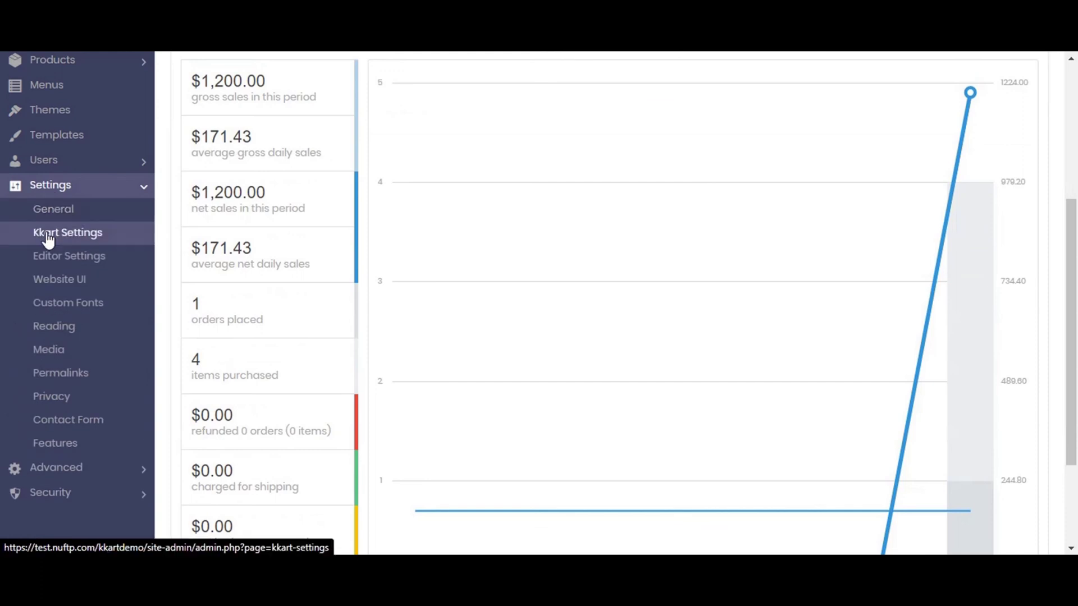
# Go to Kkart Settings' Advanced tab and its Import template options.
pyautogui.click(48, 235)
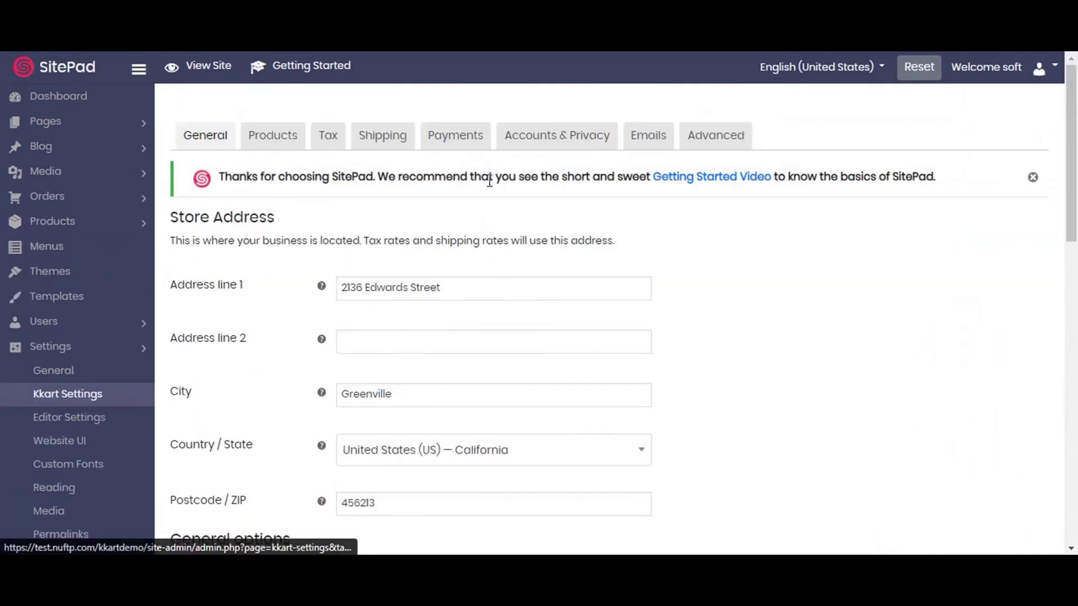
pyautogui.click(724, 140)
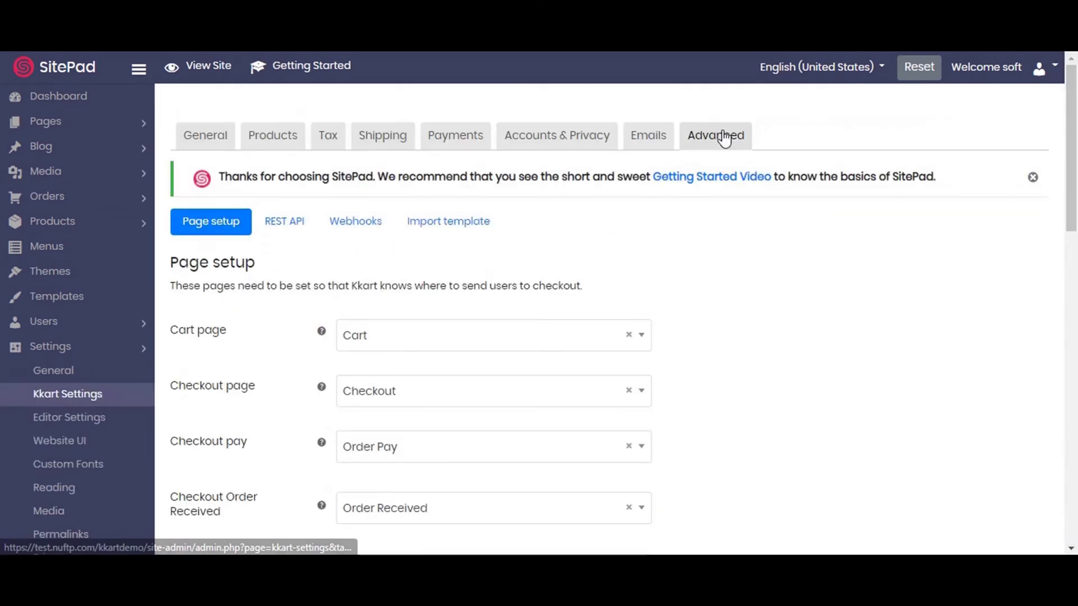
pyautogui.click(463, 229)
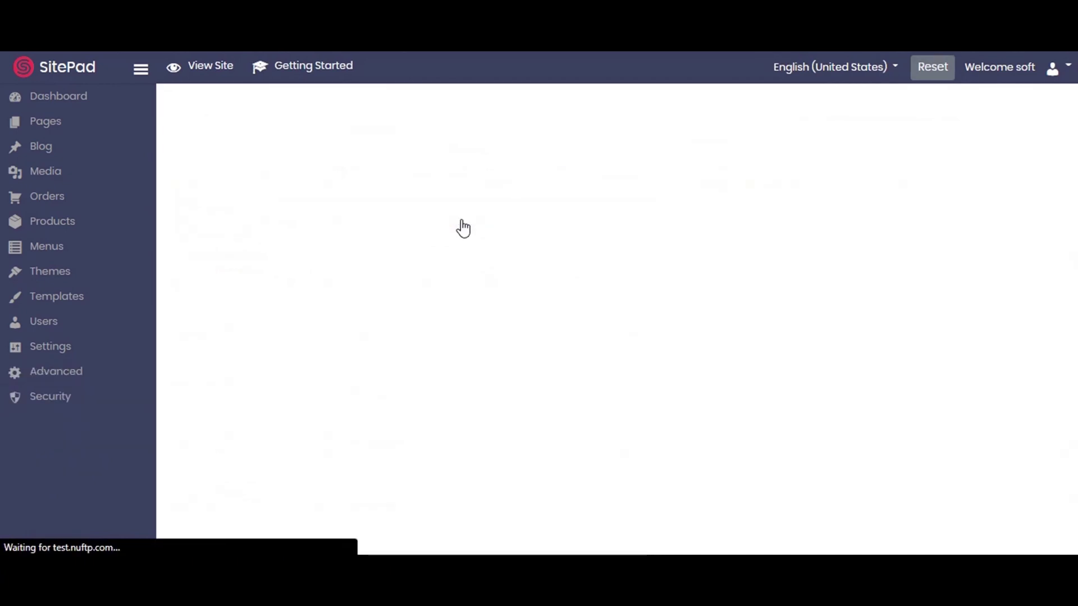
# Import all Kkart templates and pages, Single Product through Order Received, successfully.
pyautogui.scroll(-5, 555, 300)
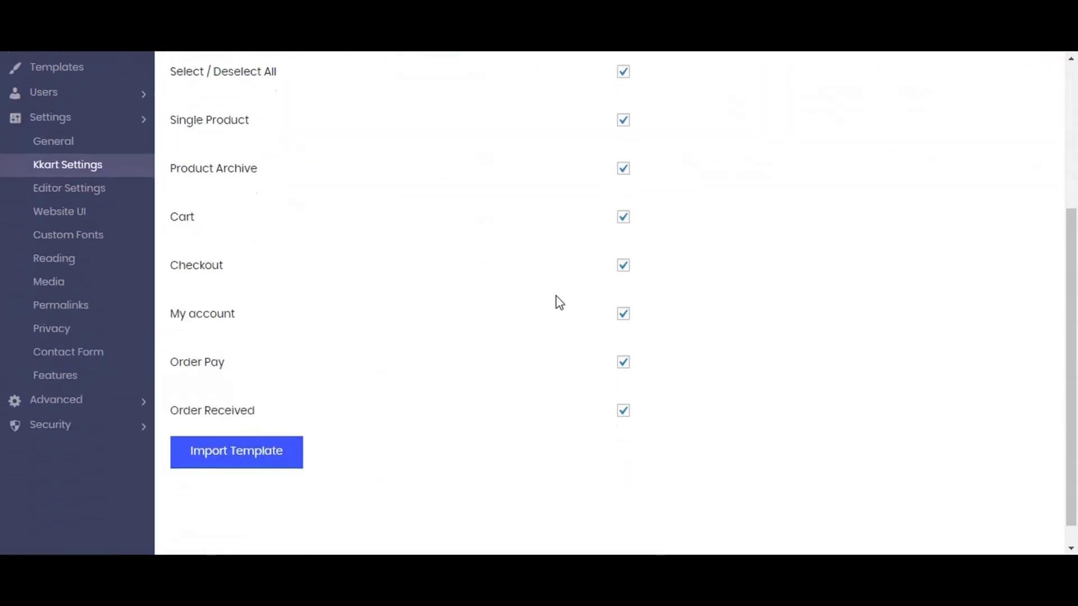
pyautogui.click(260, 443)
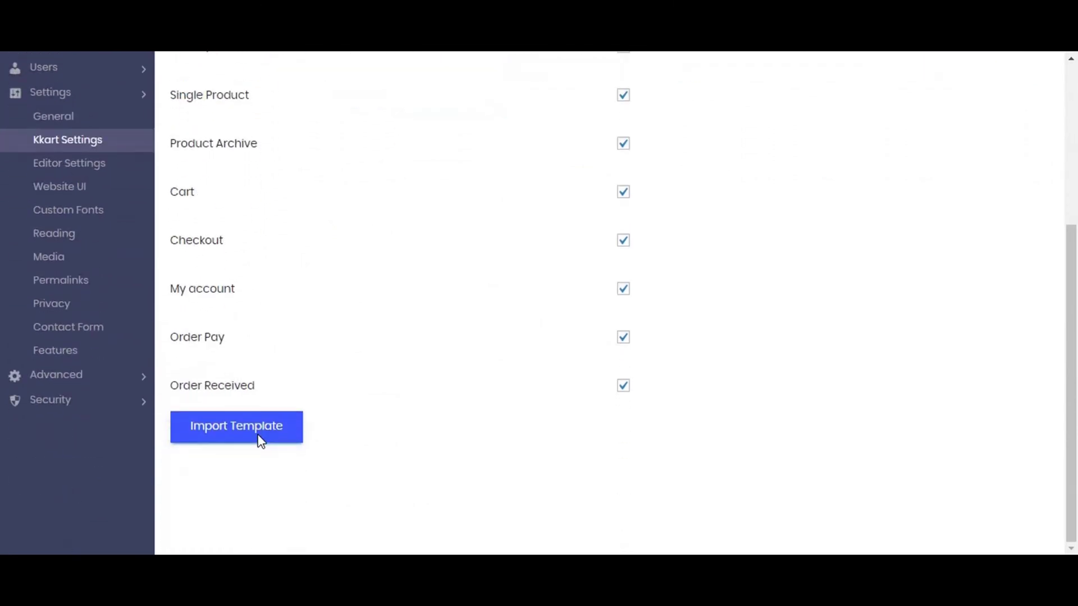
pyautogui.scroll(2, 257, 444)
pyautogui.scroll(2, 253, 443)
pyautogui.scroll(-4, 252, 447)
pyautogui.click(253, 447)
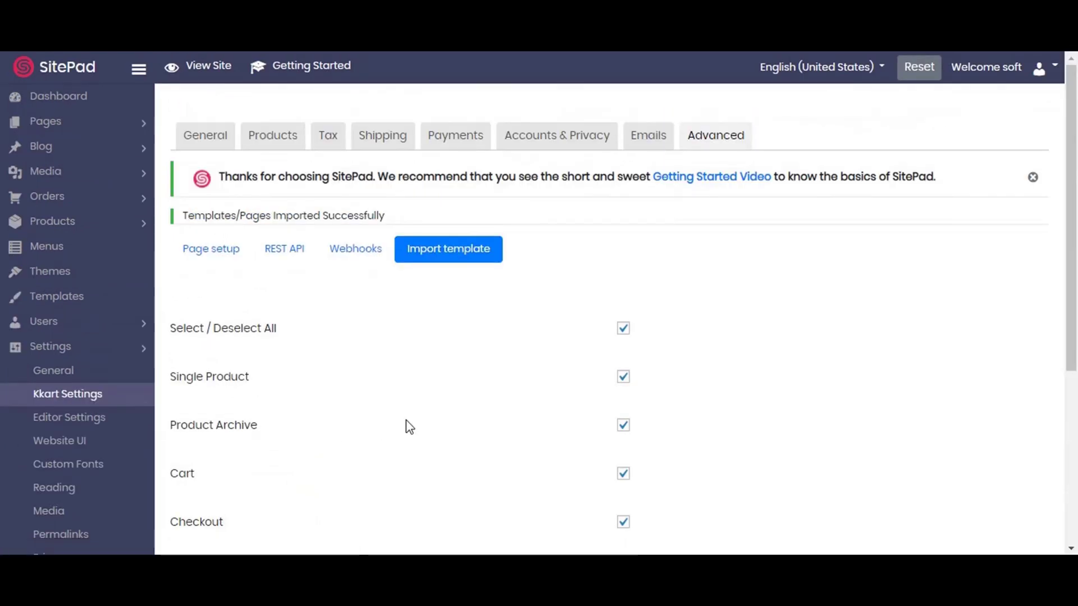
pyautogui.scroll(-1, 409, 427)
pyautogui.scroll(1, 409, 427)
pyautogui.scroll(-4, 410, 427)
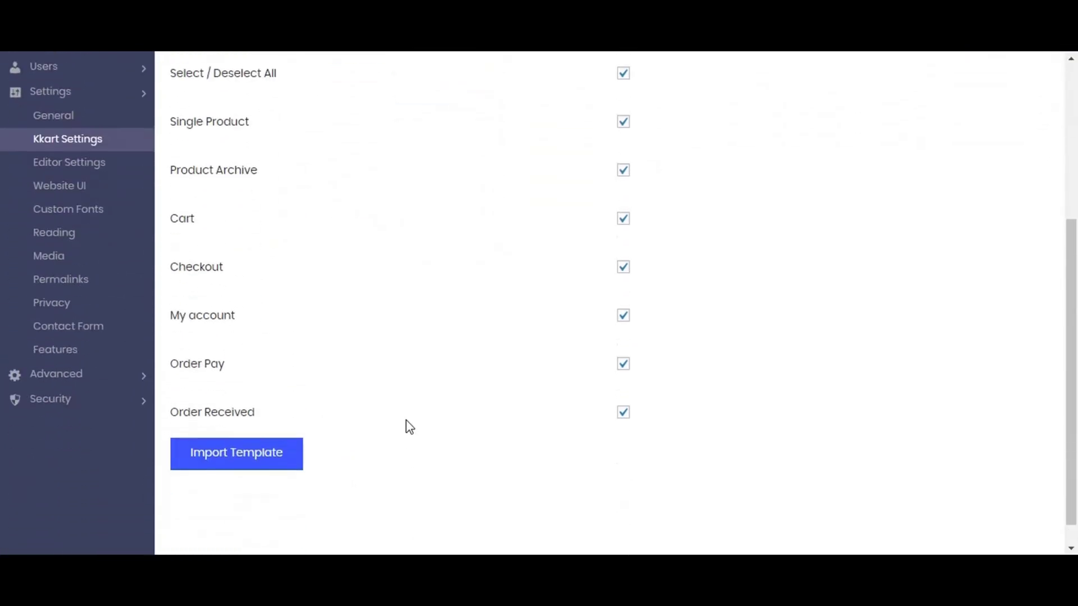
pyautogui.scroll(2, 409, 427)
pyautogui.click(59, 235)
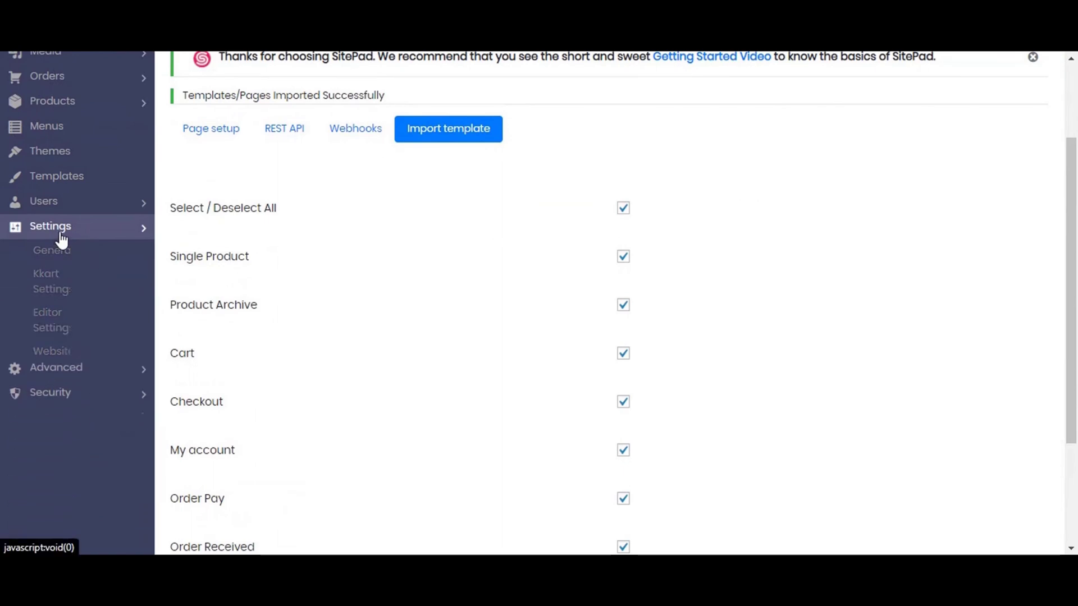
pyautogui.scroll(-1, 589, 381)
pyautogui.scroll(3, 589, 382)
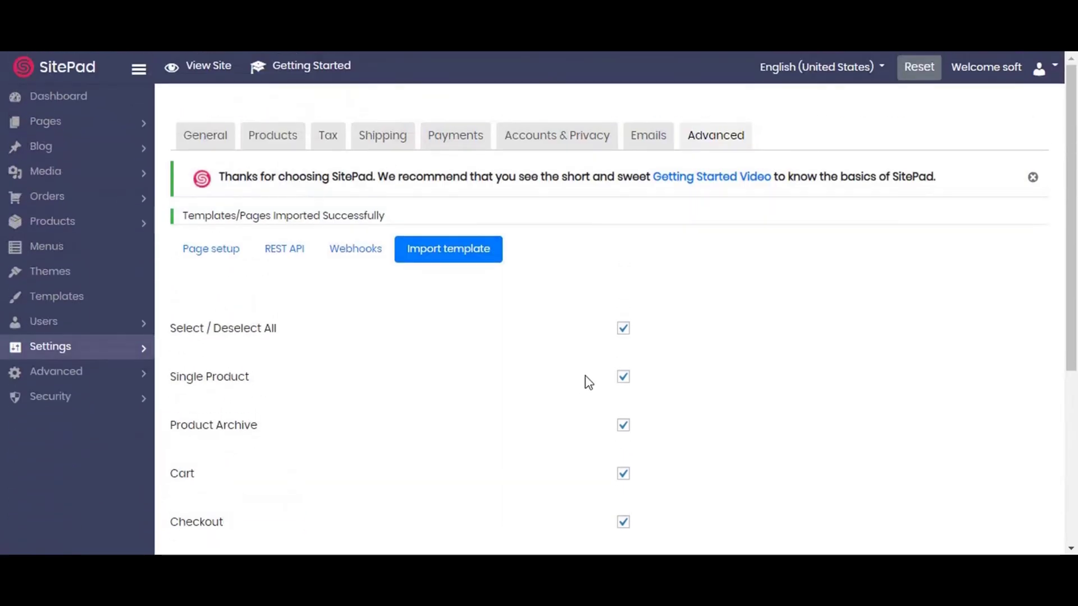